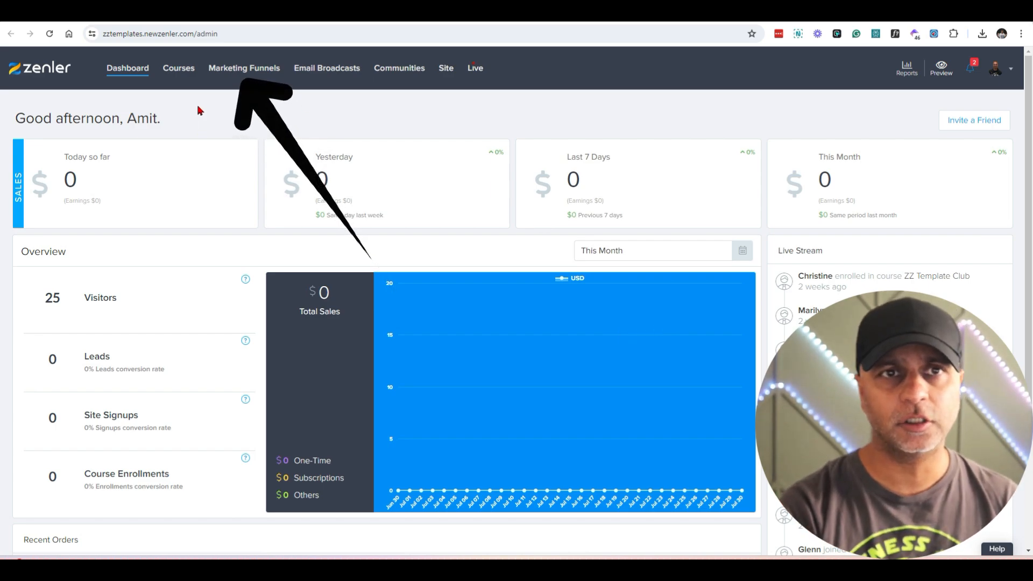
Step: Start a new marketing funnel of the Lead Magnet type and continue to its settings
click(248, 72)
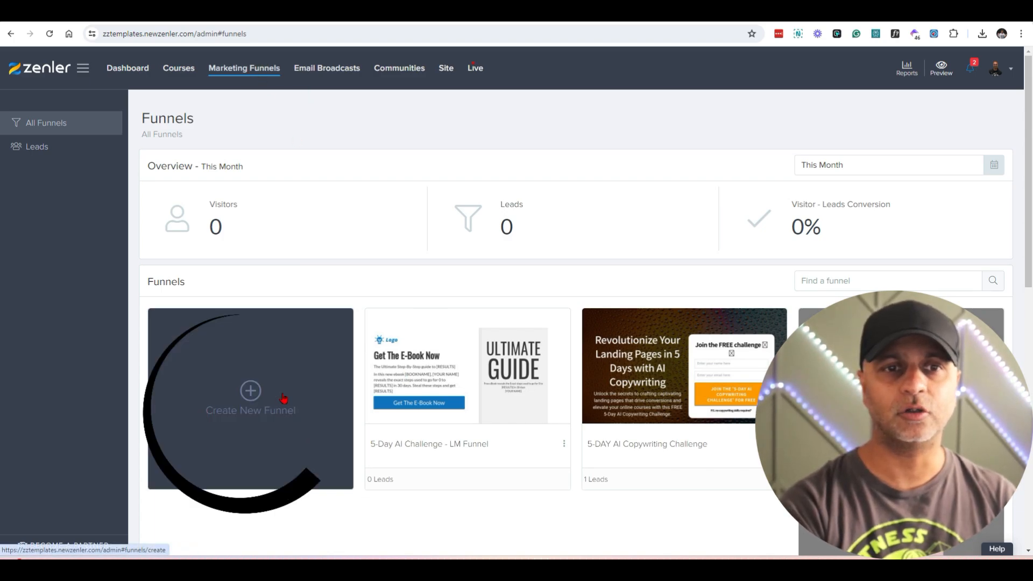
click(251, 398)
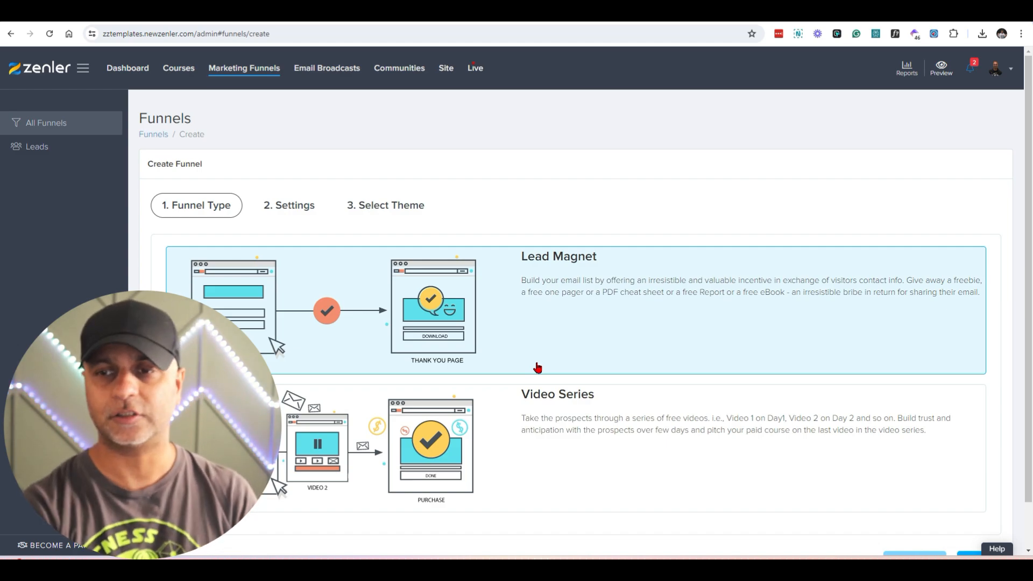
scroll(735, 375, down, 1)
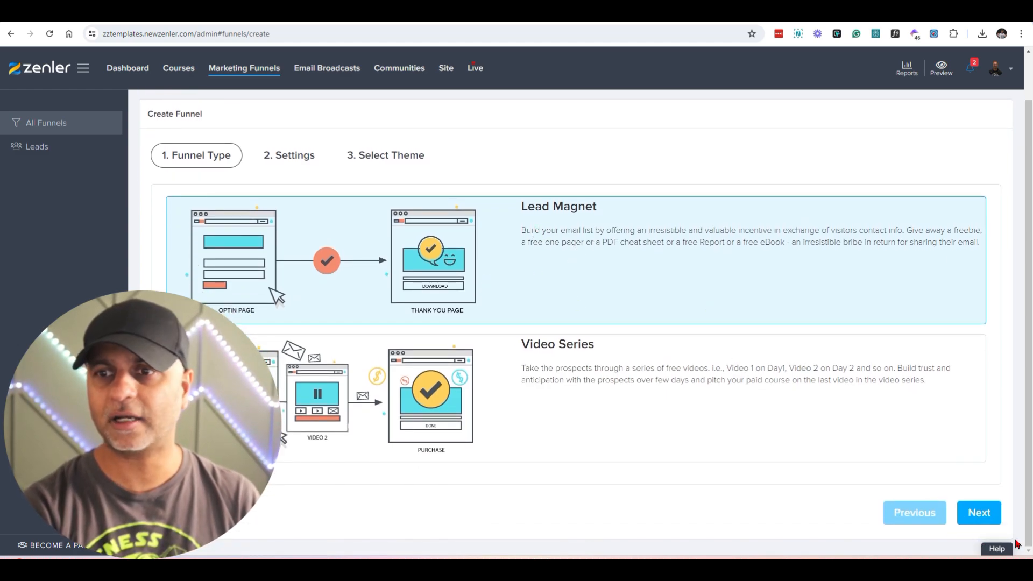
click(979, 512)
Step: Name the funnel "10 Zenler hacks everyone should know about" and check the file options for the freebie download without adding one
drag(710, 256, 412, 234)
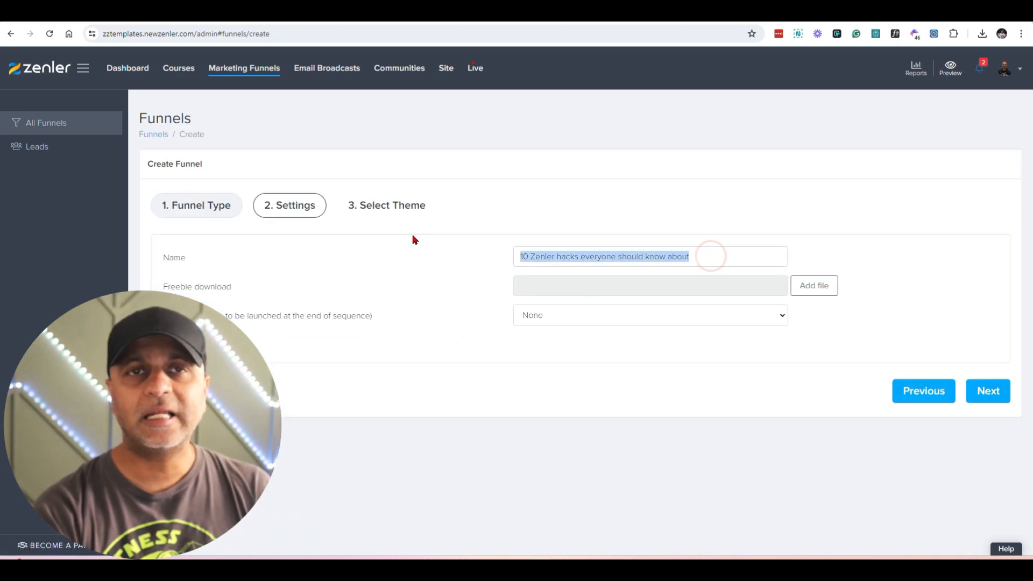
drag(164, 288, 249, 288)
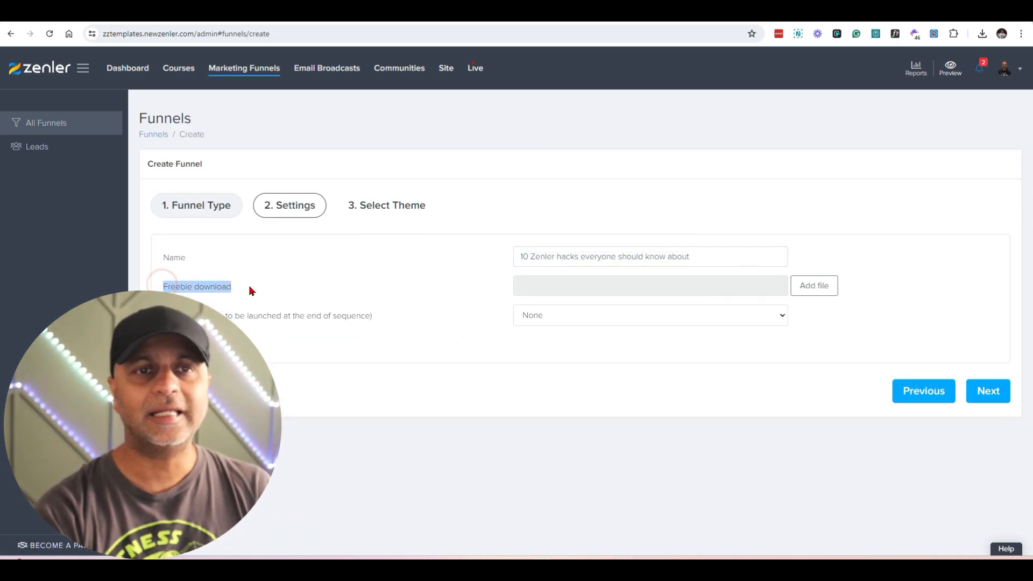
click(831, 293)
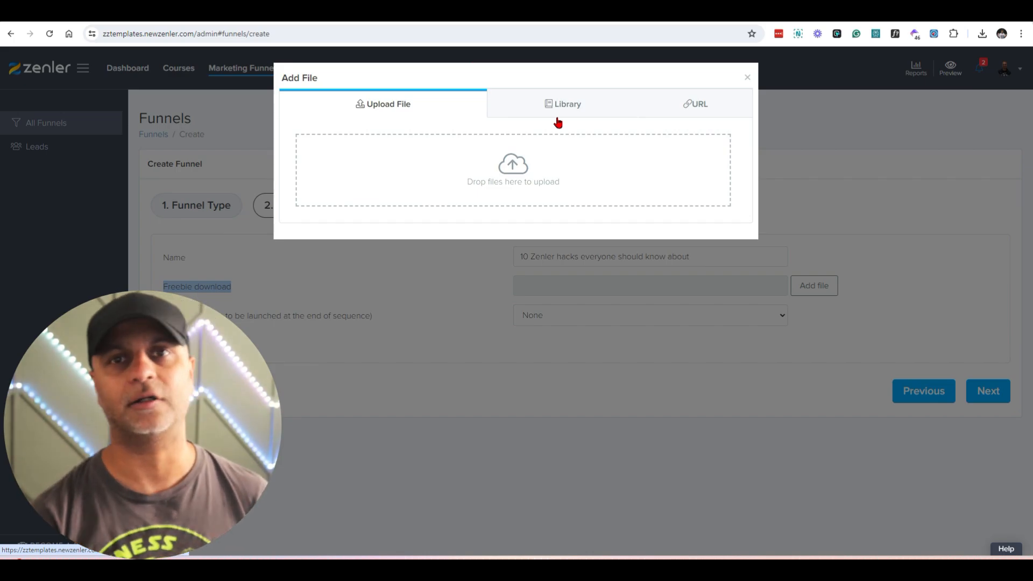
click(746, 79)
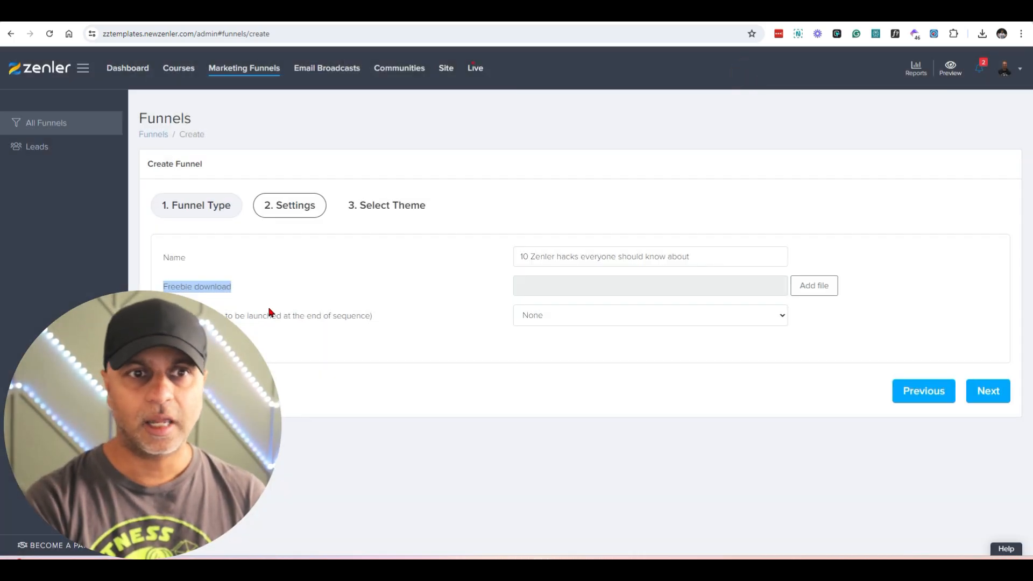
Step: Review the products that can be launched at the end of the sequence, keep None, and continue to theme selection
click(562, 316)
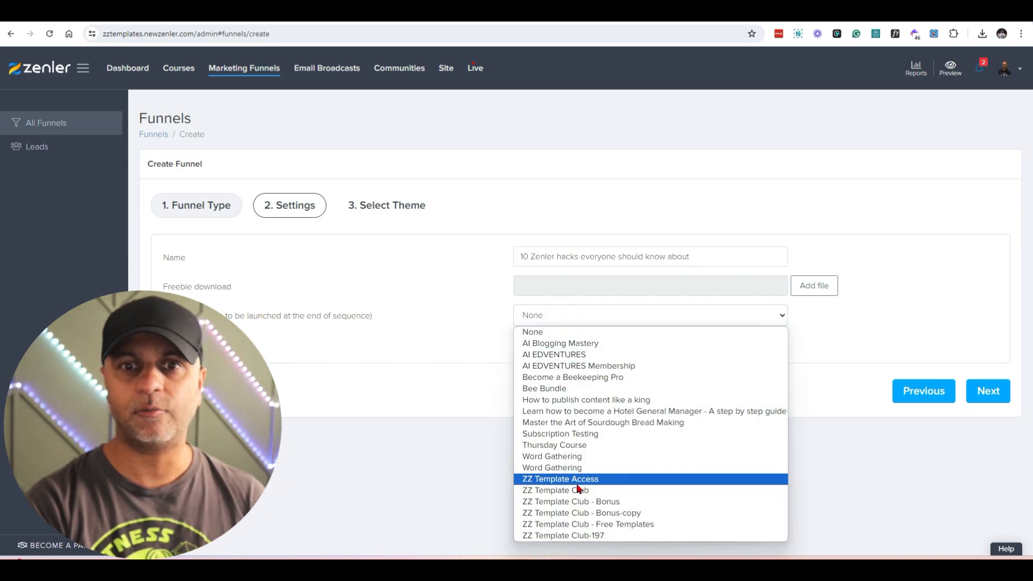
click(333, 348)
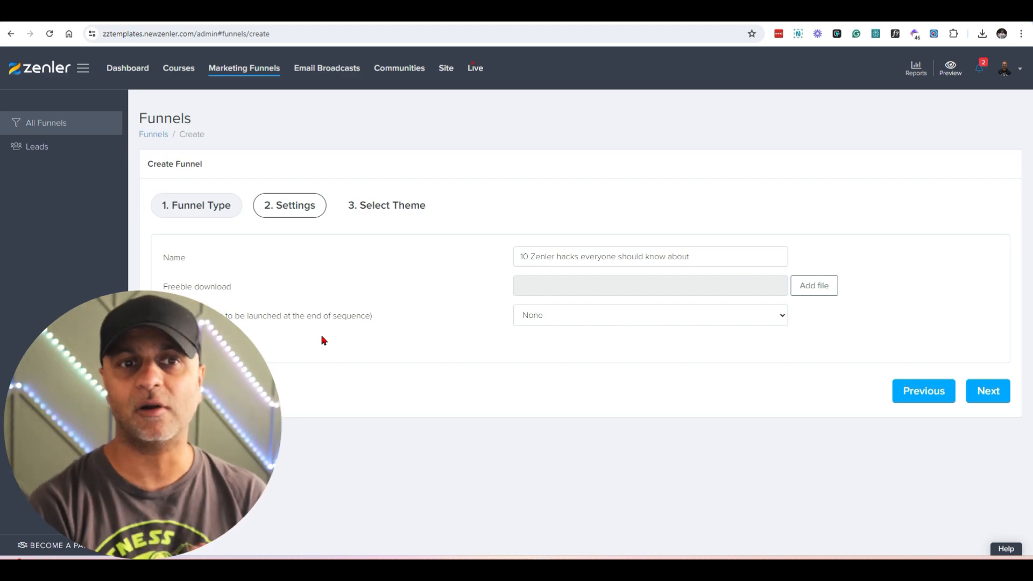
click(973, 397)
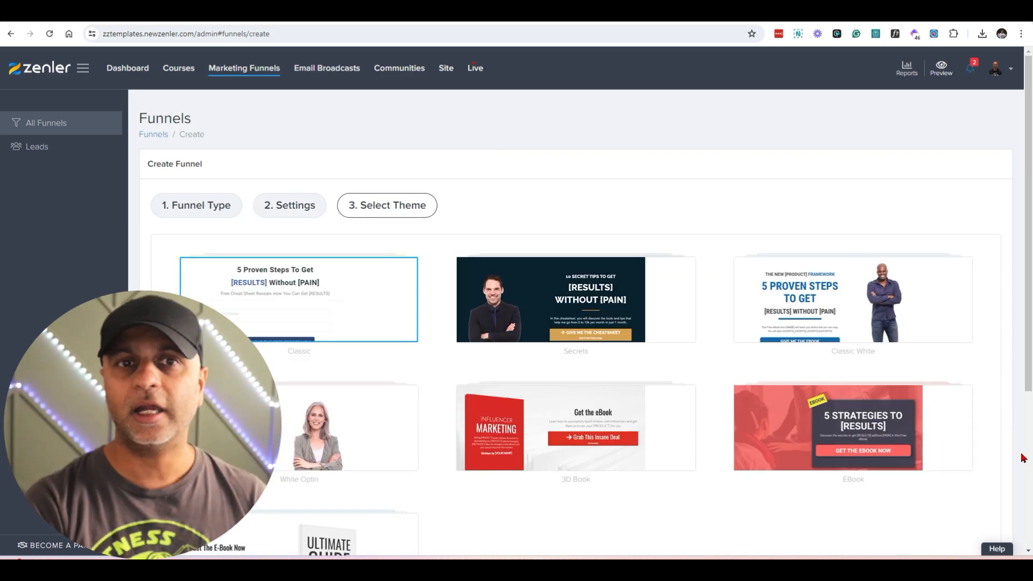
Step: Browse the available funnel themes, preview the pages of the Classic theme, and return to the layouts
scroll(1009, 397, down, 4)
scroll(1009, 397, up, 4)
scroll(1009, 395, down, 3)
scroll(1009, 396, up, 2)
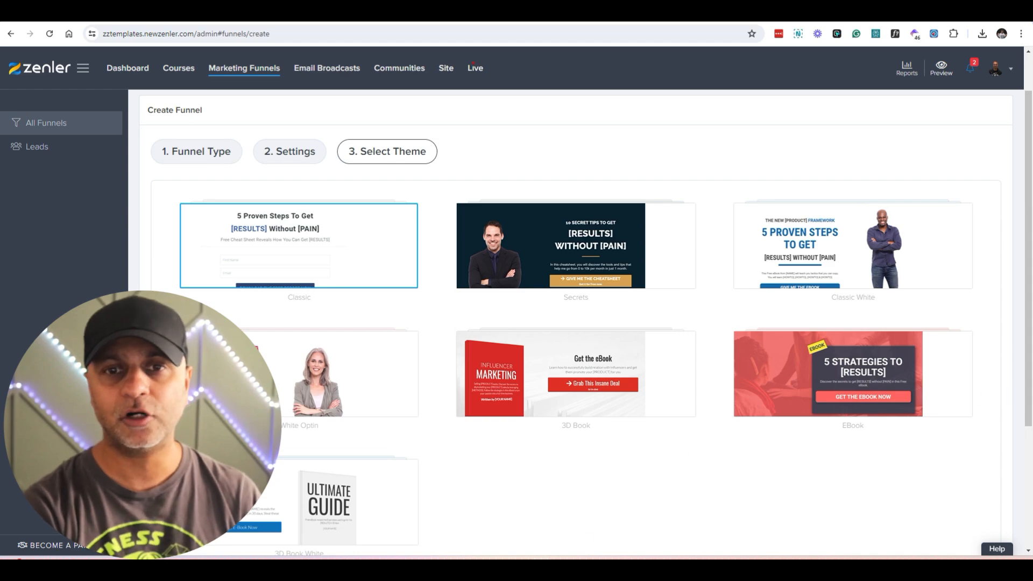
mouse_move(283, 259)
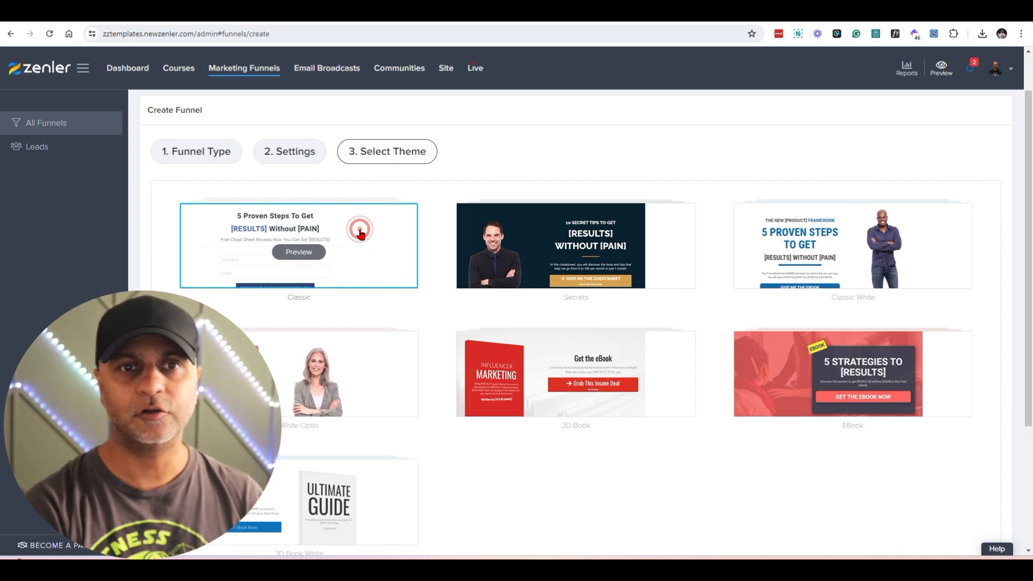
click(316, 257)
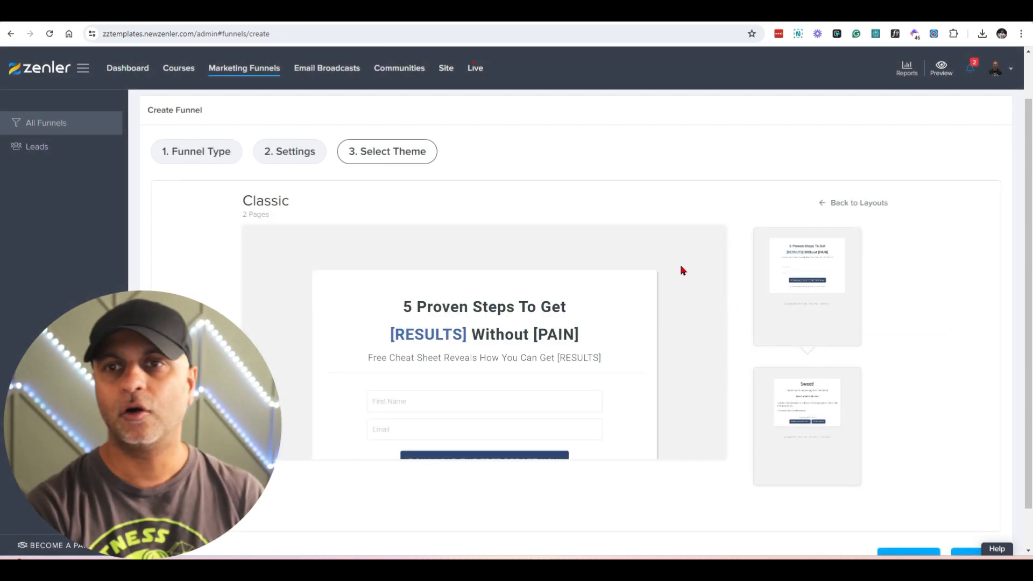
scroll(821, 376, down, 1)
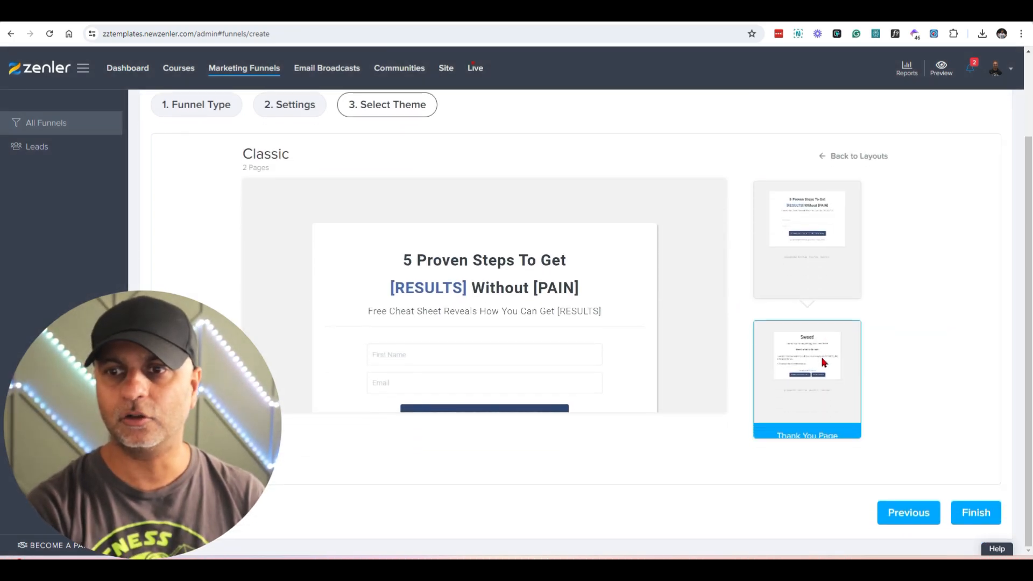
click(935, 516)
click(978, 399)
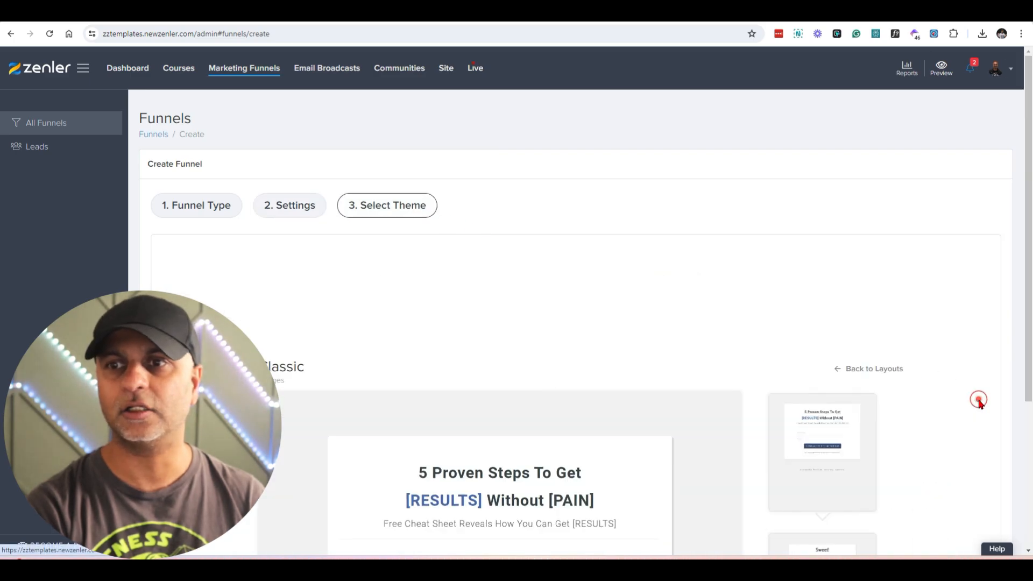
scroll(877, 354, down, 1)
scroll(877, 354, down, 2)
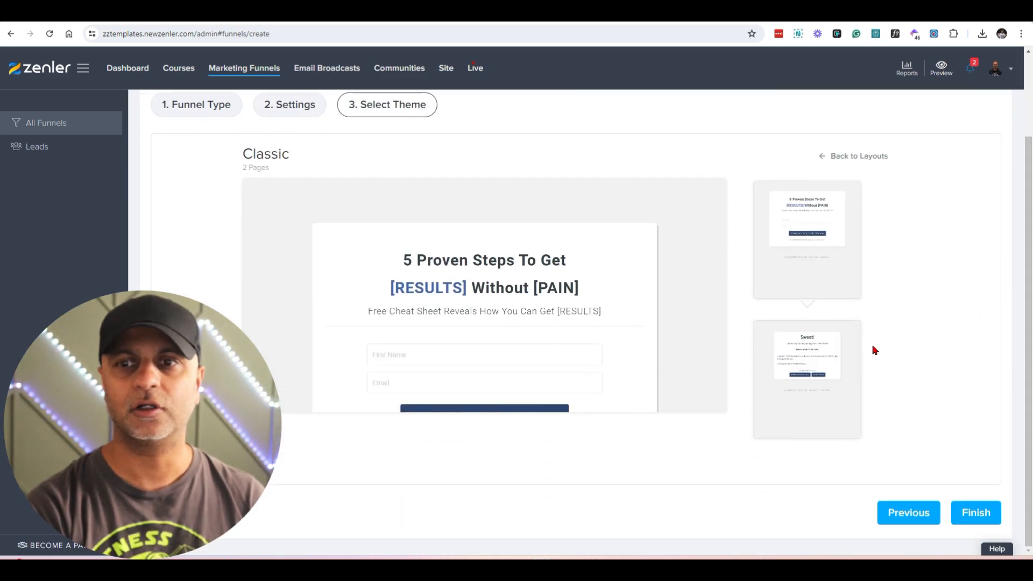
click(855, 155)
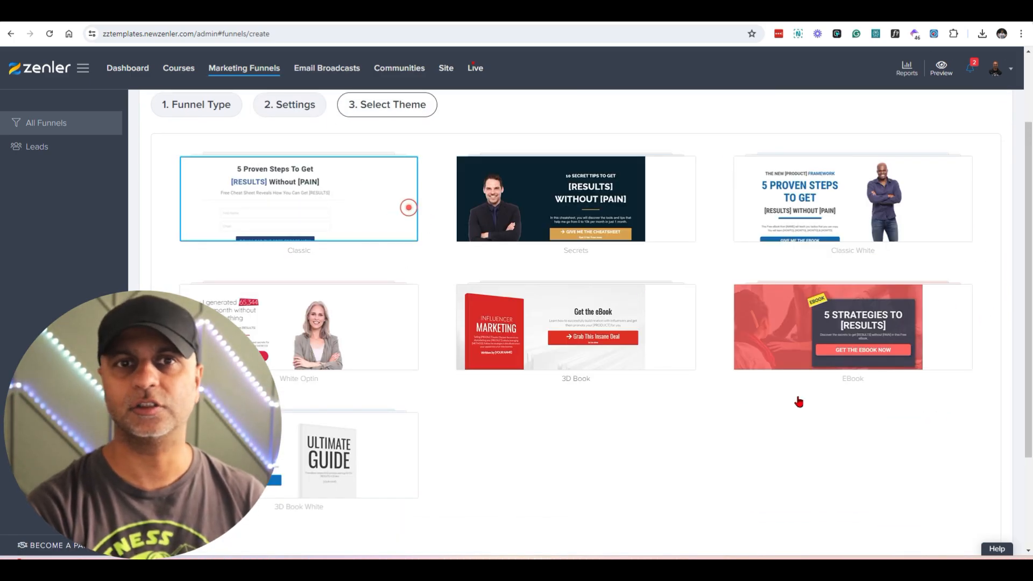
Step: Finish creating the funnel with the Classic theme and open its optin page for editing
scroll(871, 463, down, 3)
click(990, 518)
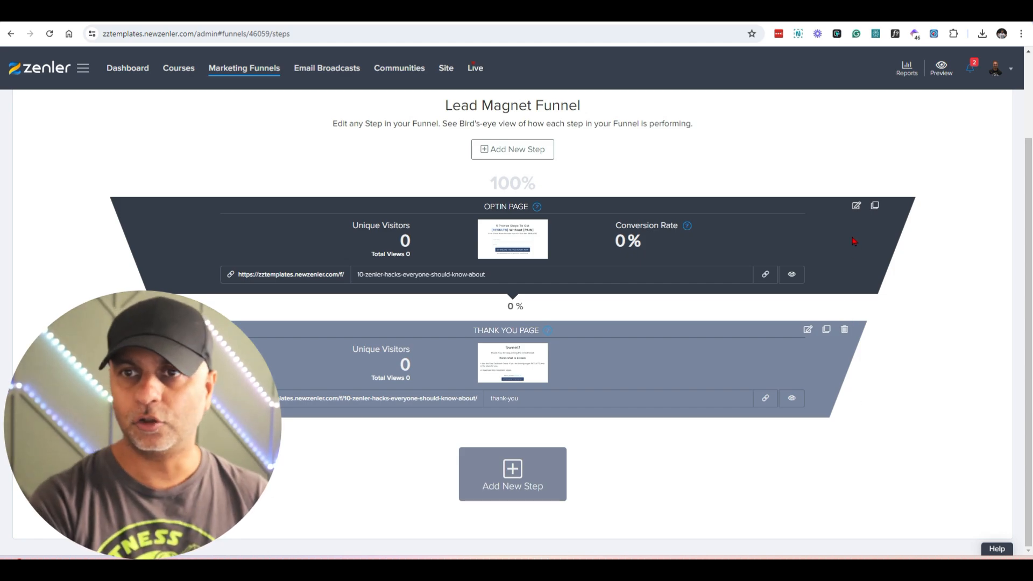
click(856, 205)
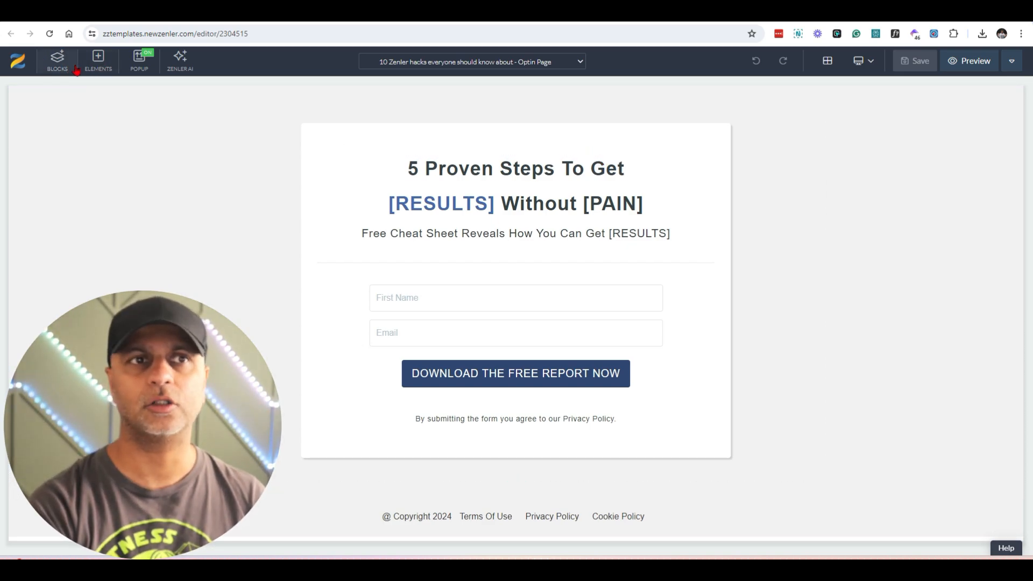
Step: Look over the available blocks and add a row of three 33% columns above the "5 Proven Steps To Get" heading
click(76, 68)
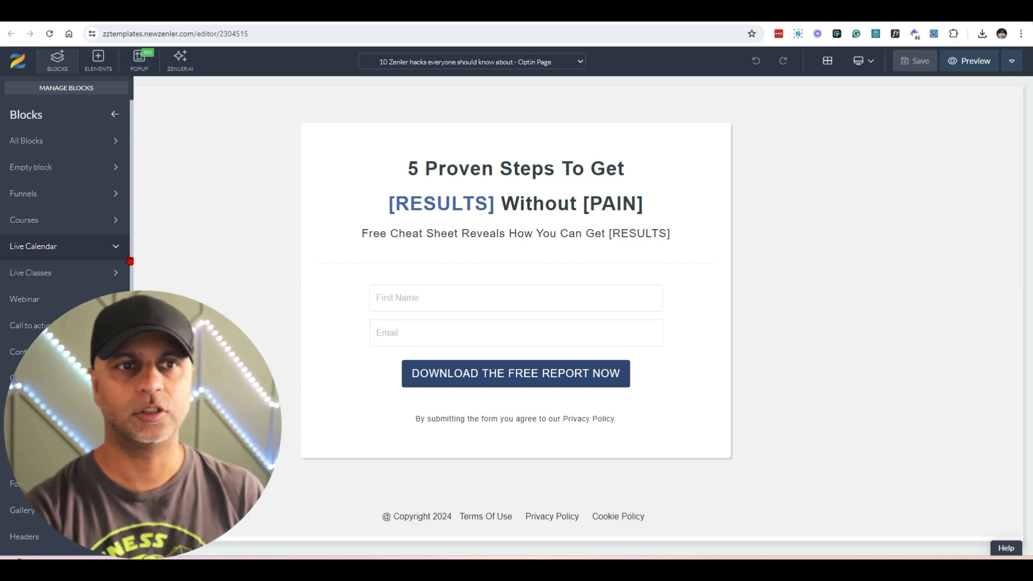
click(101, 63)
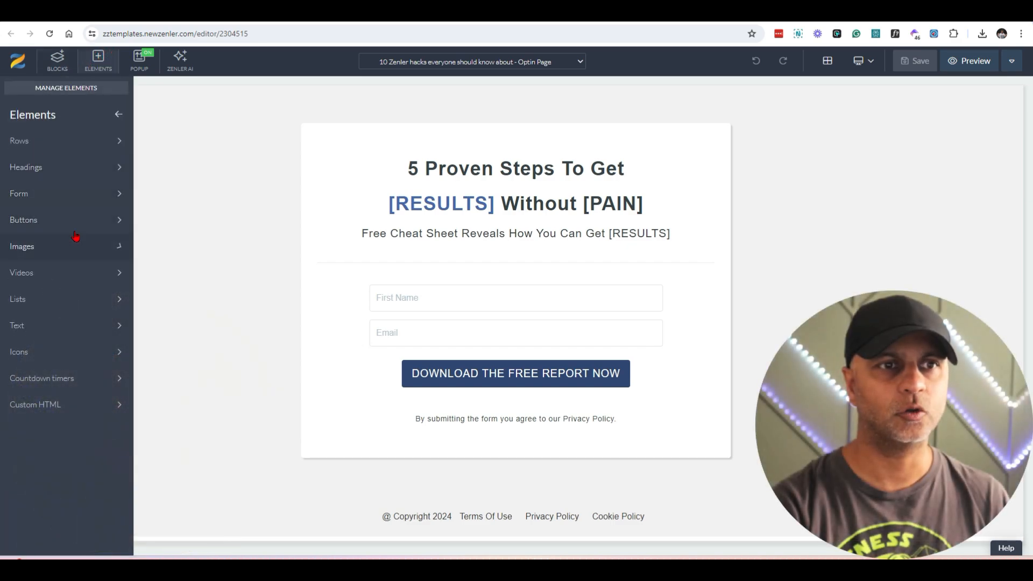
click(81, 144)
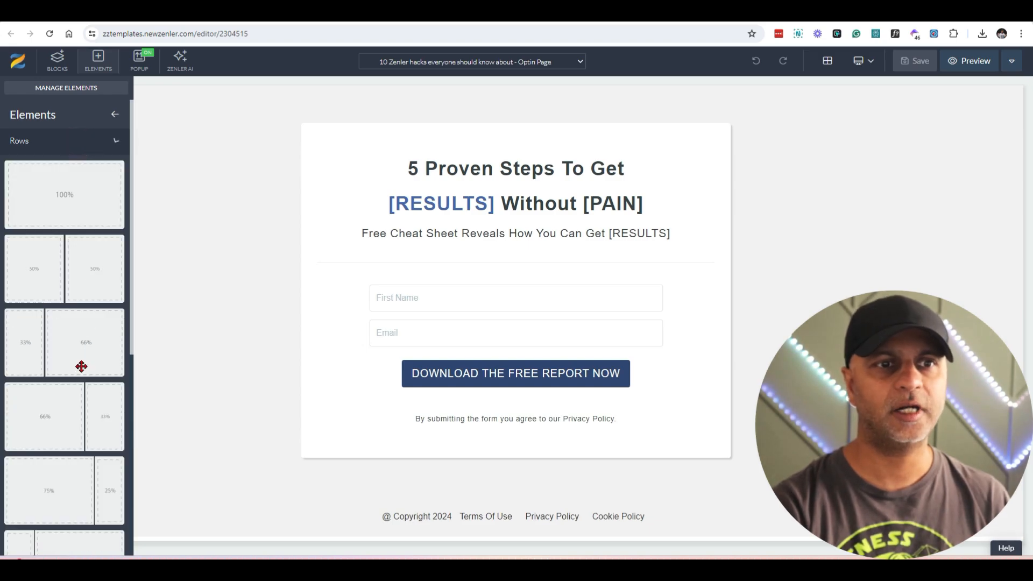
scroll(81, 364, down, 5)
drag(78, 355, 561, 156)
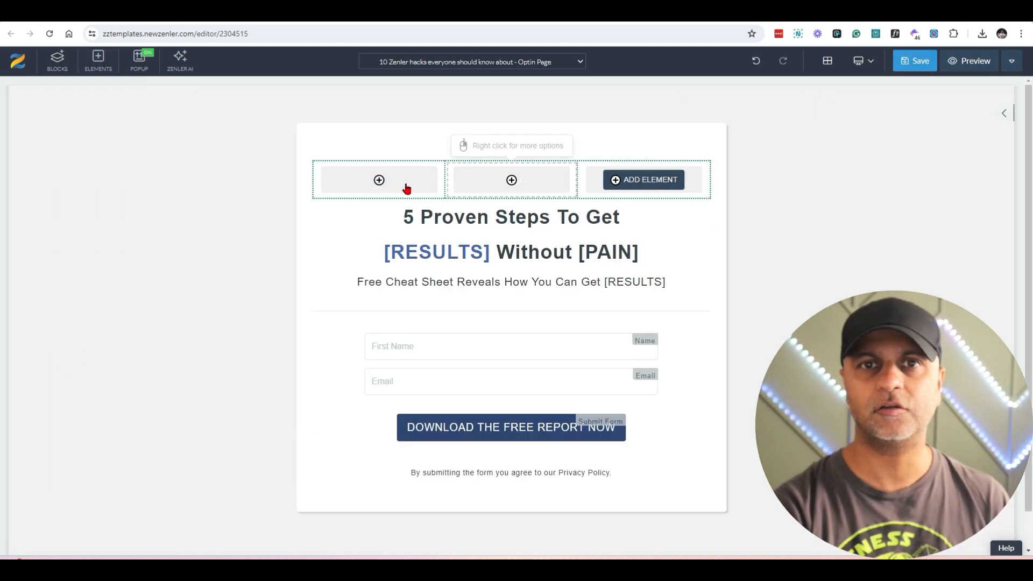
Step: Search the free stock images for "laptop" and insert the colorful glowing laptop picture uncropped into the row's middle column
click(523, 183)
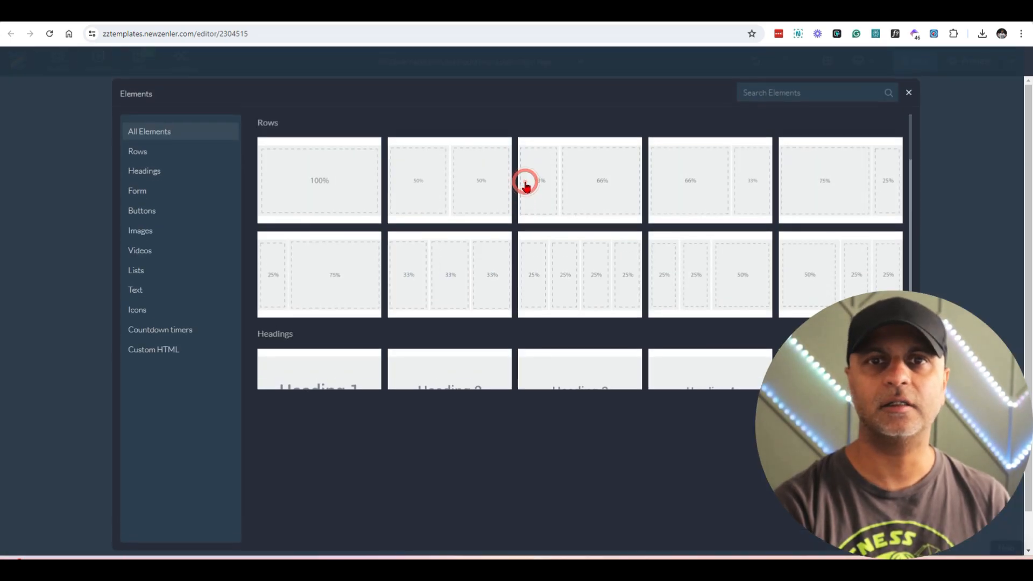
click(147, 232)
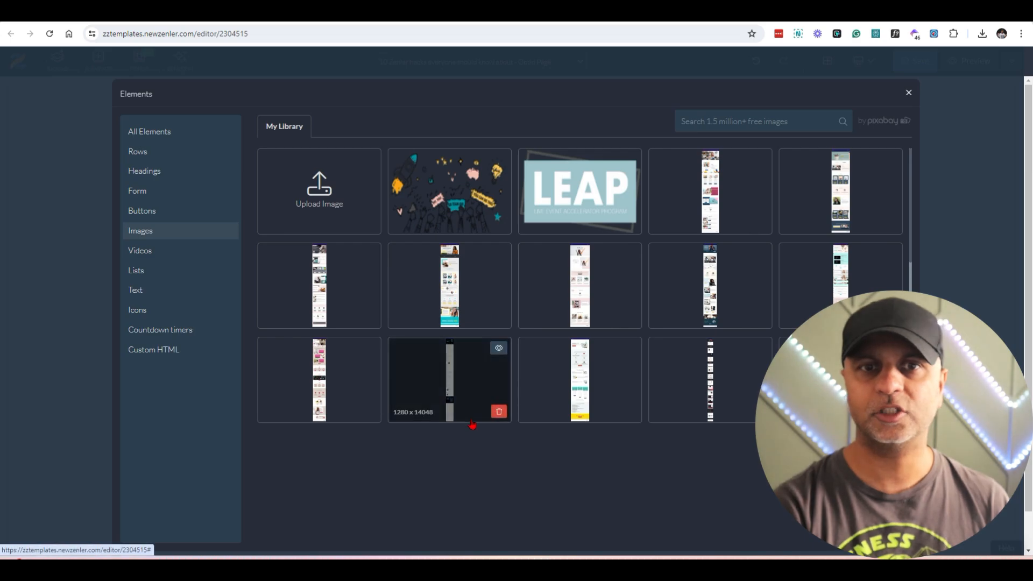
scroll(794, 289, down, 5)
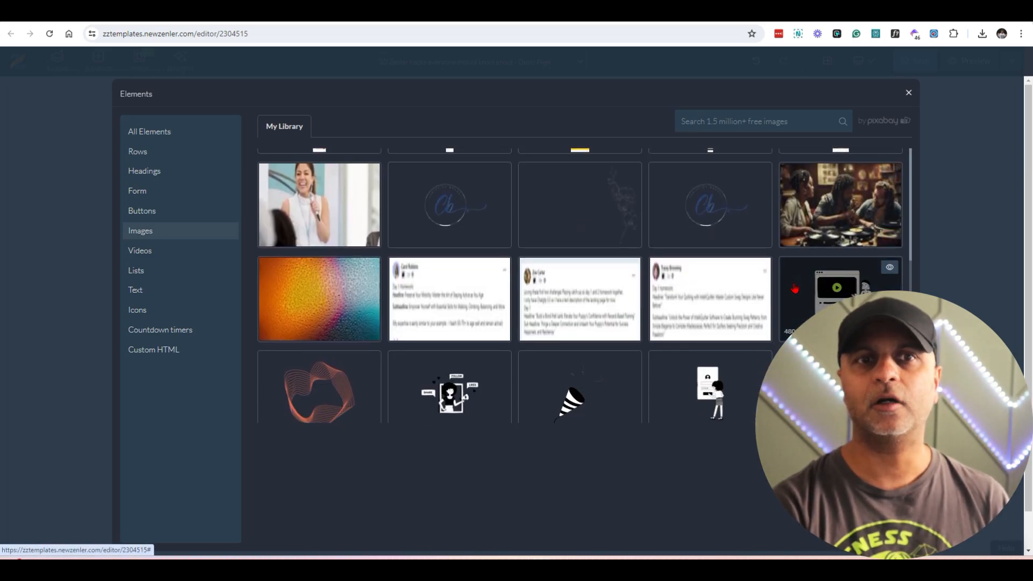
scroll(795, 289, up, 3)
scroll(794, 289, up, 5)
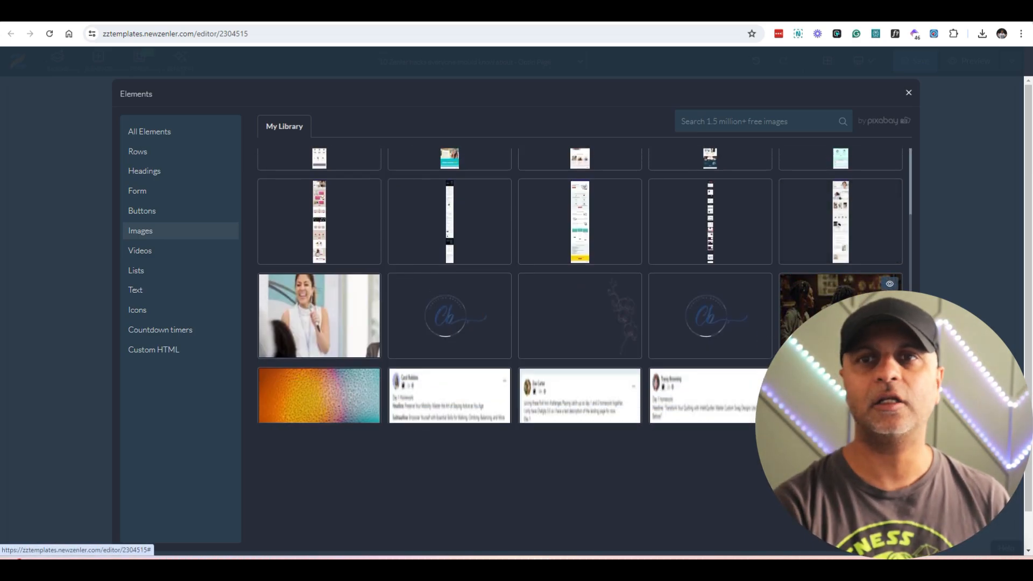
click(771, 124)
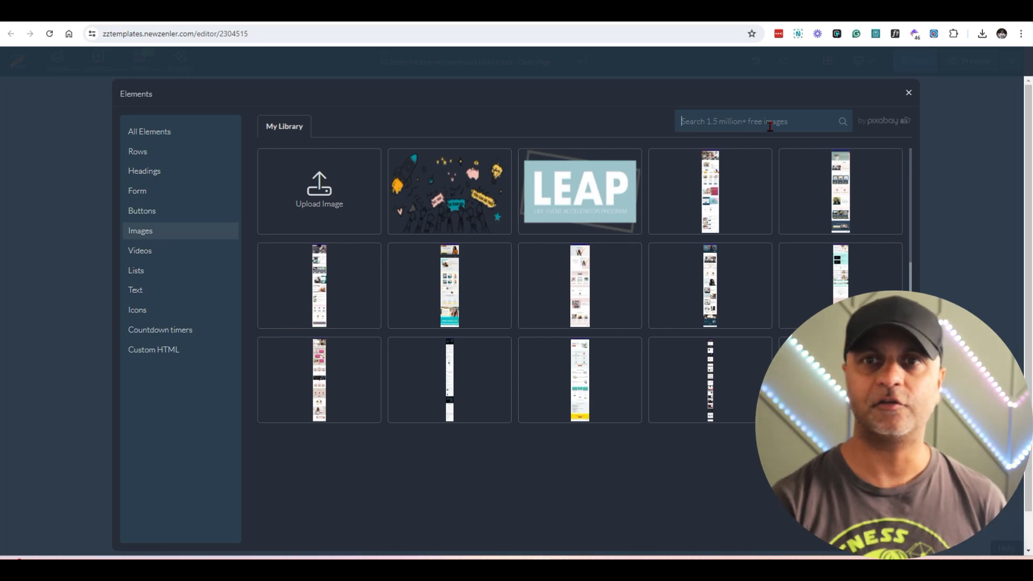
text(laptop)
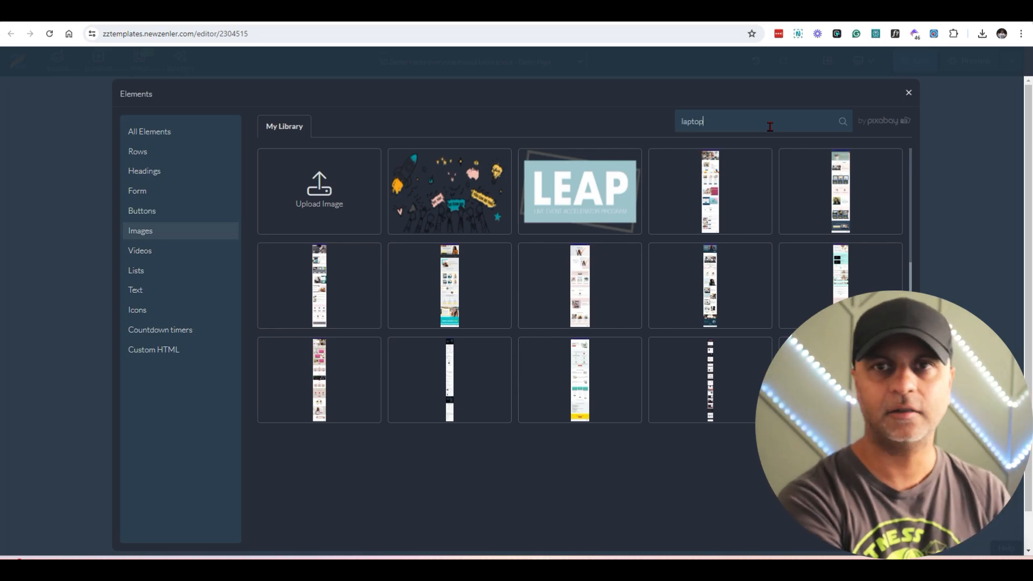
key(Return)
click(851, 195)
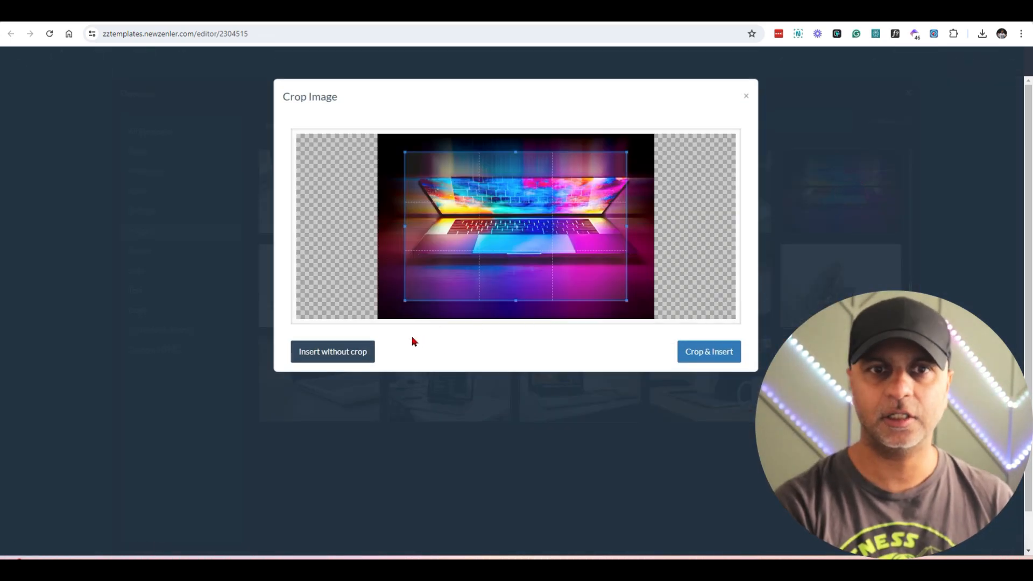
click(330, 355)
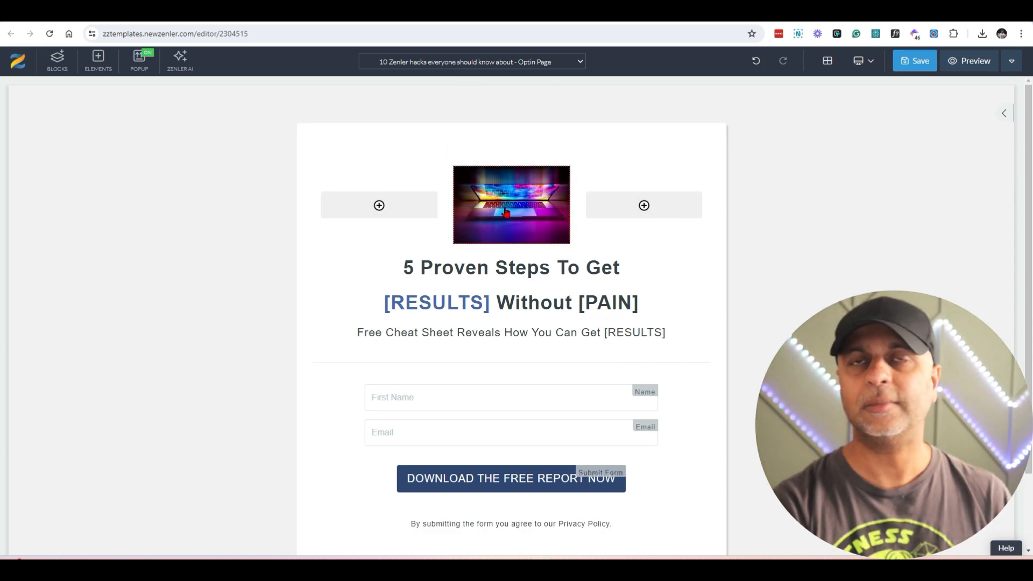
Step: Enlarge the laptop image by widening the middle column on both sides, leaving narrow outer columns
click(446, 210)
drag(446, 210, 377, 220)
drag(579, 239, 656, 249)
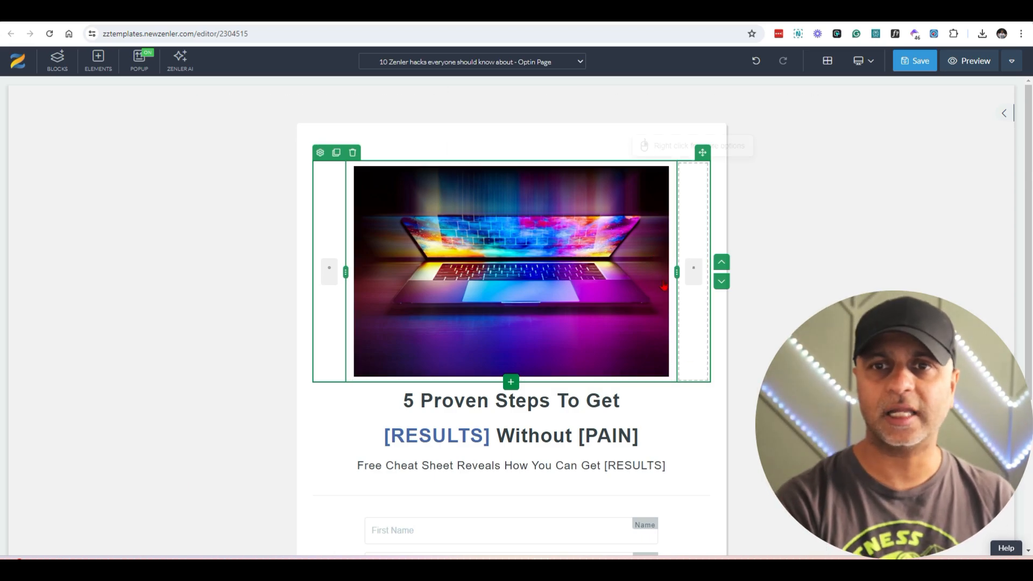
Step: Check the optin page layout in mobile view and return to desktop view
click(863, 62)
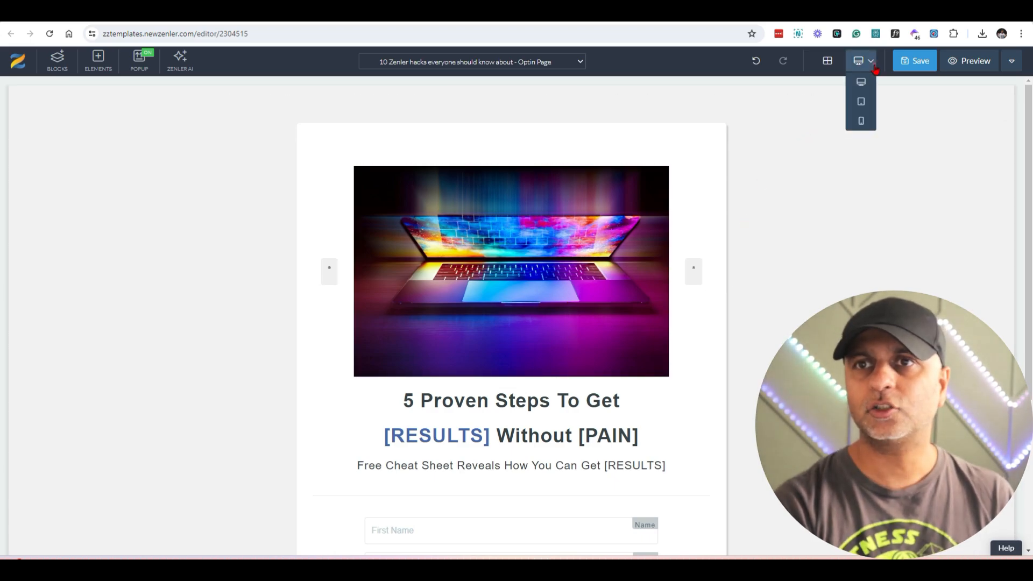
click(861, 122)
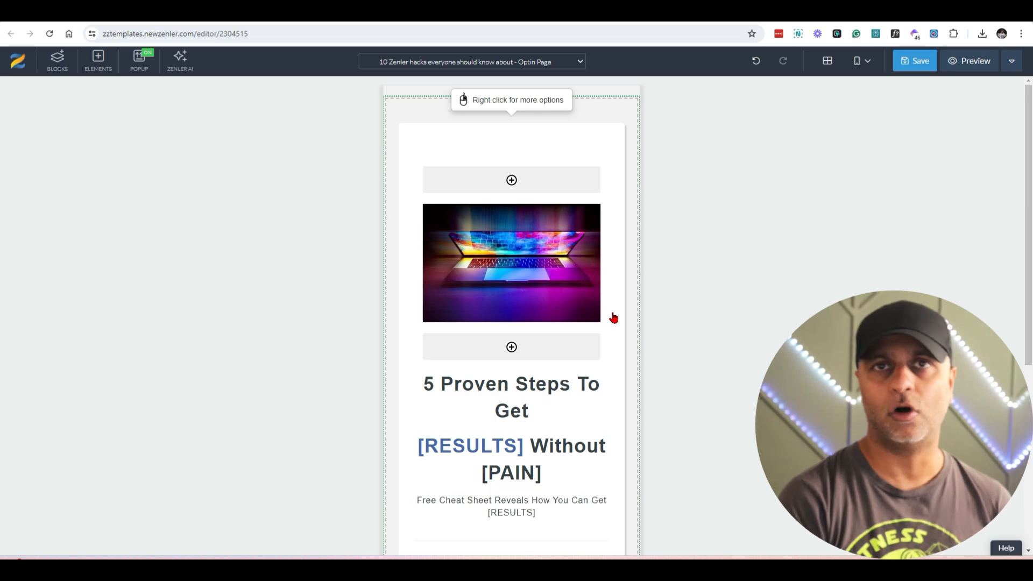
click(861, 61)
click(858, 84)
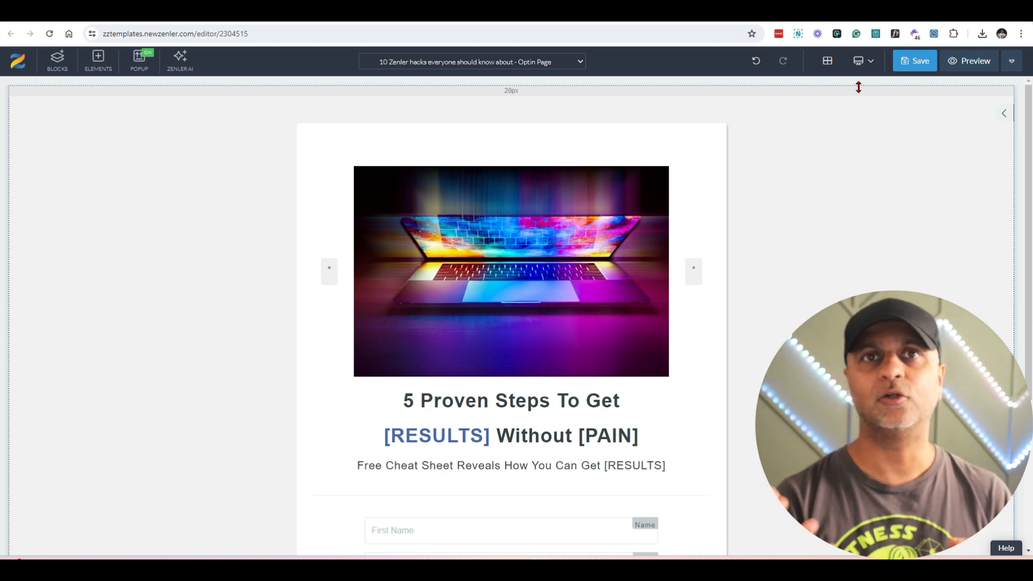
Step: Generate AI heading suggestions for the "5 Proven Steps To Get" heading from the content "10 Zenler hacks everyone should know about"
click(562, 405)
drag(624, 406, 384, 407)
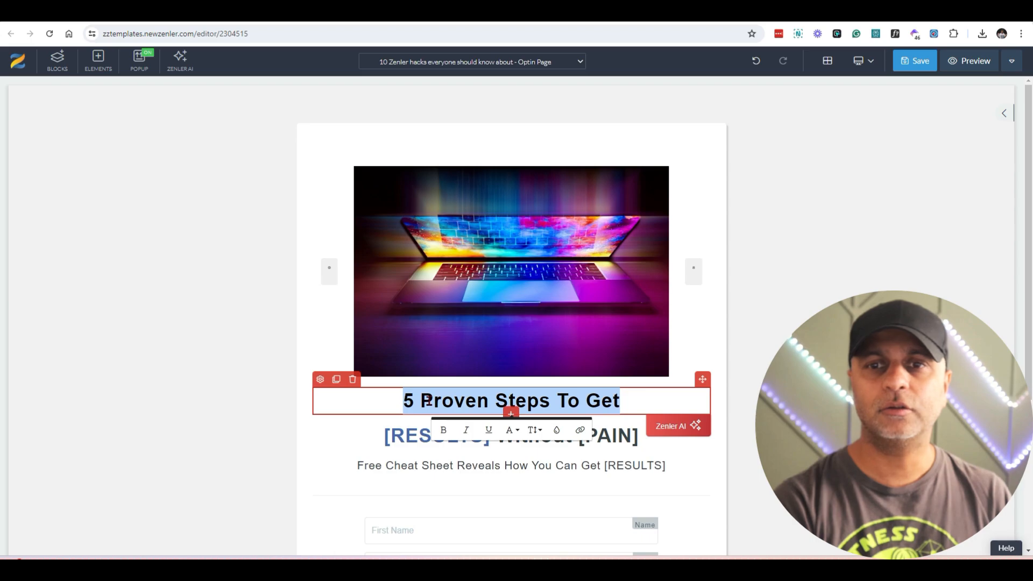
click(701, 430)
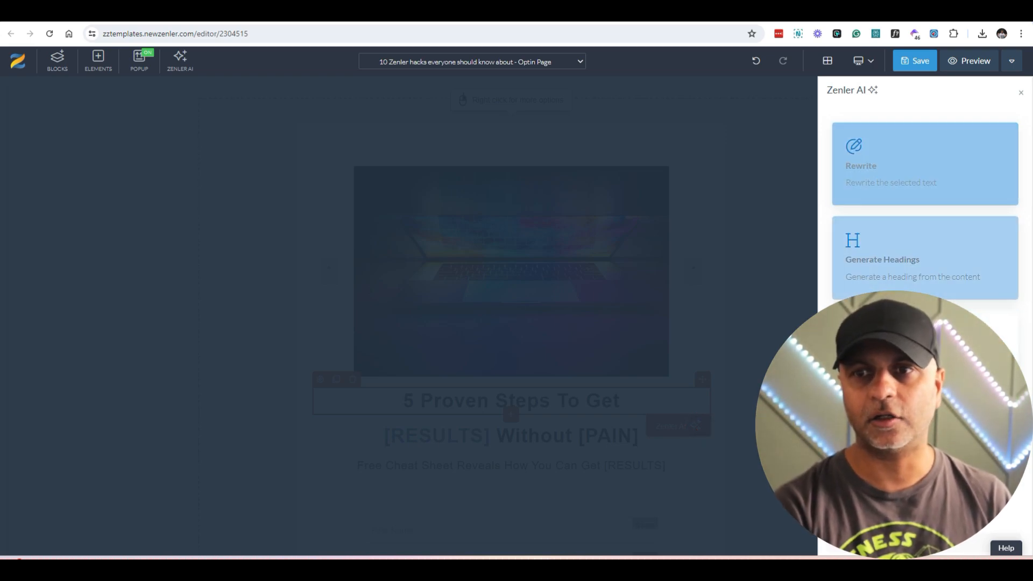
click(916, 260)
triple_click(935, 202)
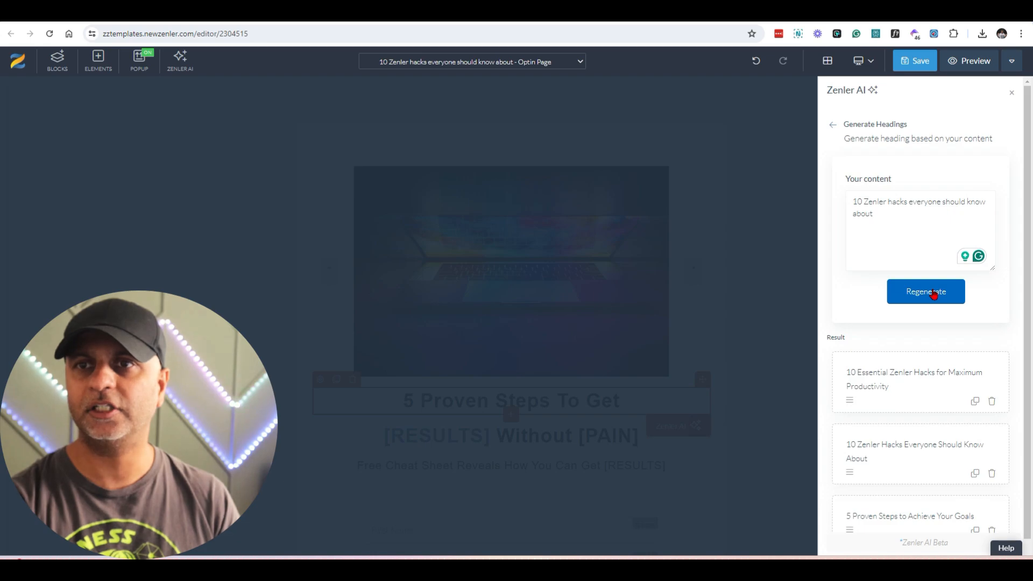
click(933, 293)
Step: Copy the suggestion "10 Essential Zenler Hacks for Maximum Productivity" and replace the "5 Proven Steps To Get" heading with it
scroll(945, 401, down, 1)
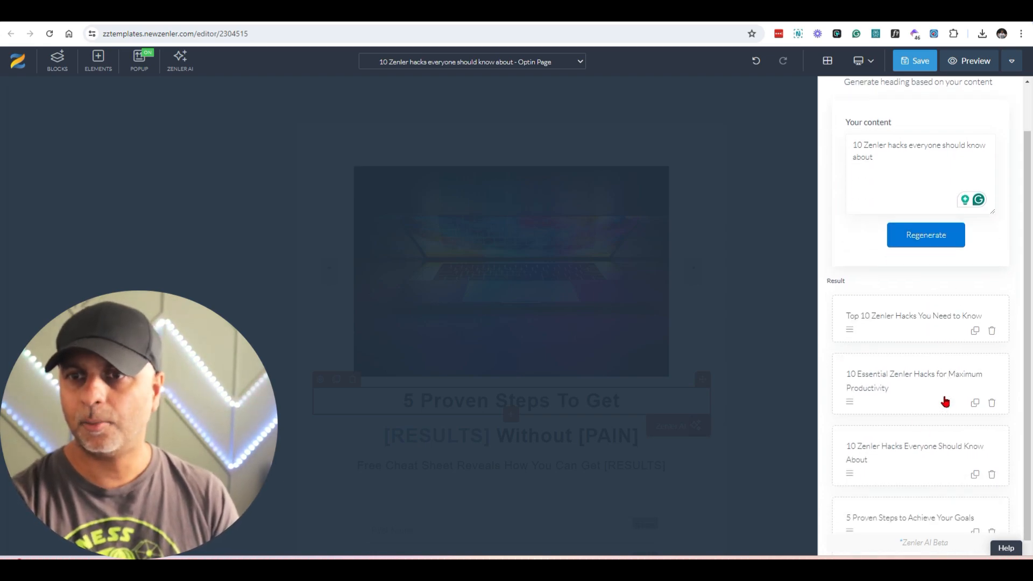
scroll(945, 401, down, 1)
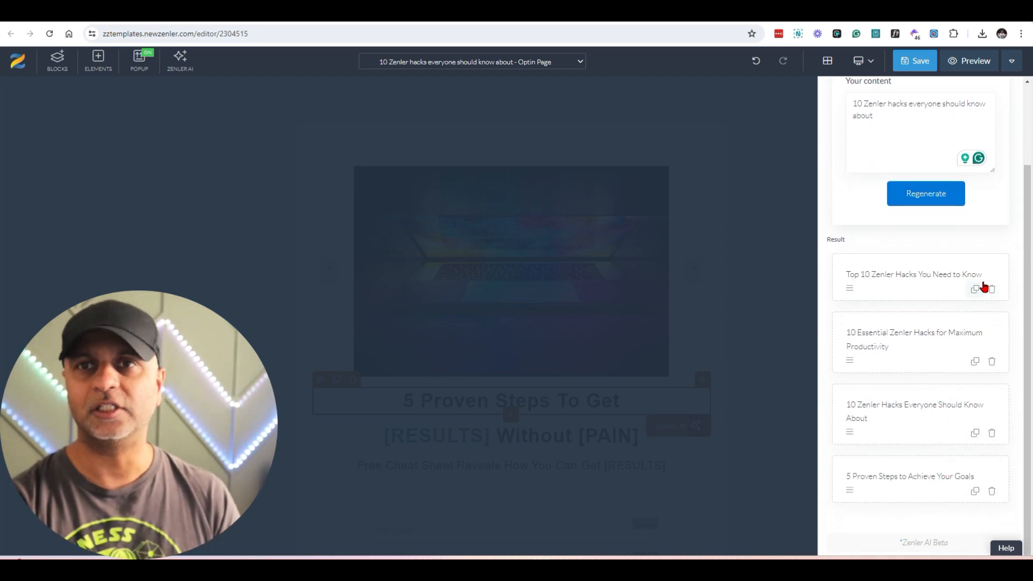
click(975, 362)
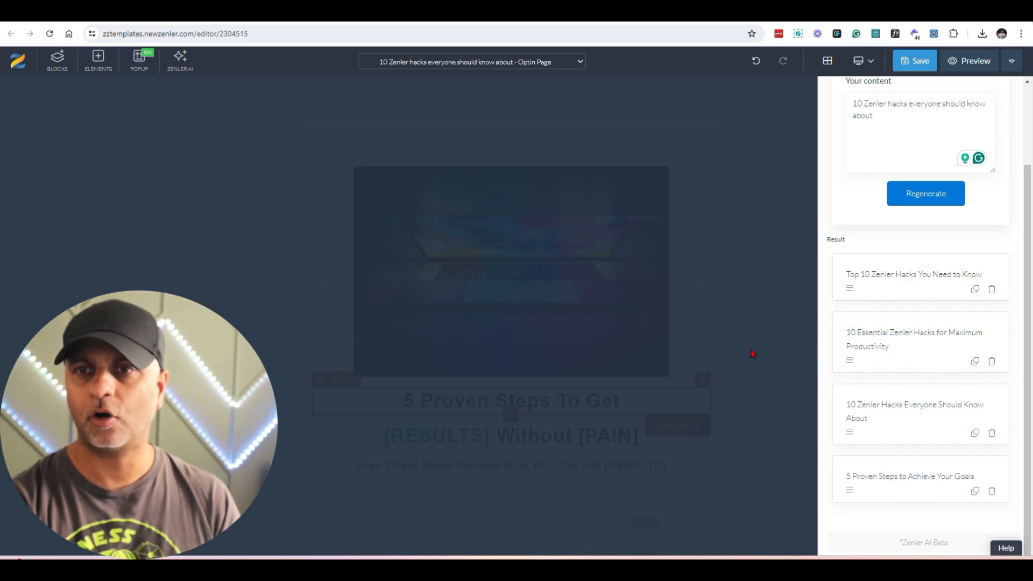
click(751, 328)
click(622, 408)
key(ctrl+a)
key(ctrl+v)
Step: Delete the "[RESULTS] Without [PAIN]" heading and the "Free Cheat Sheet Reveals How You Can Get [RESULTS]" line
click(352, 457)
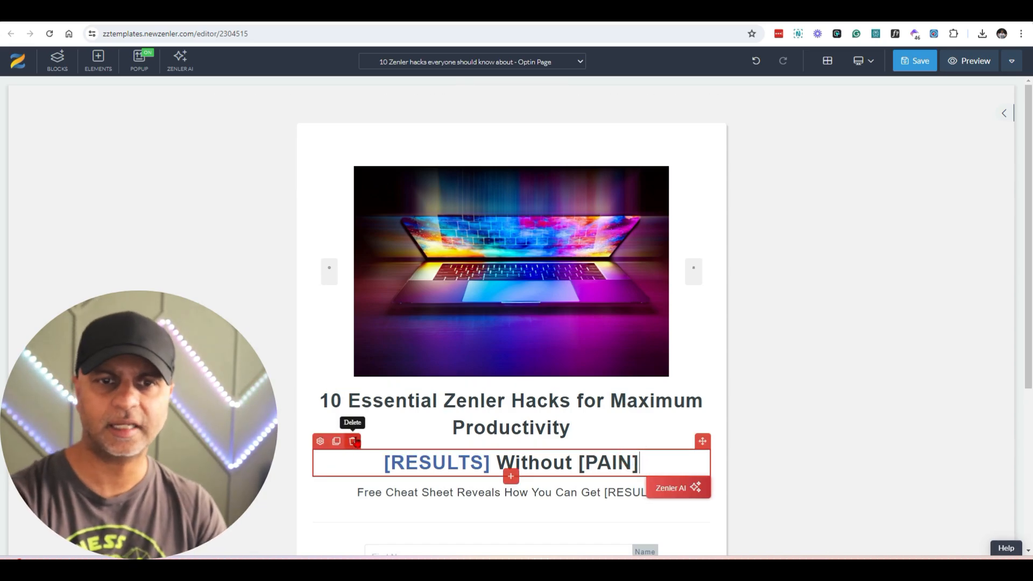
click(354, 441)
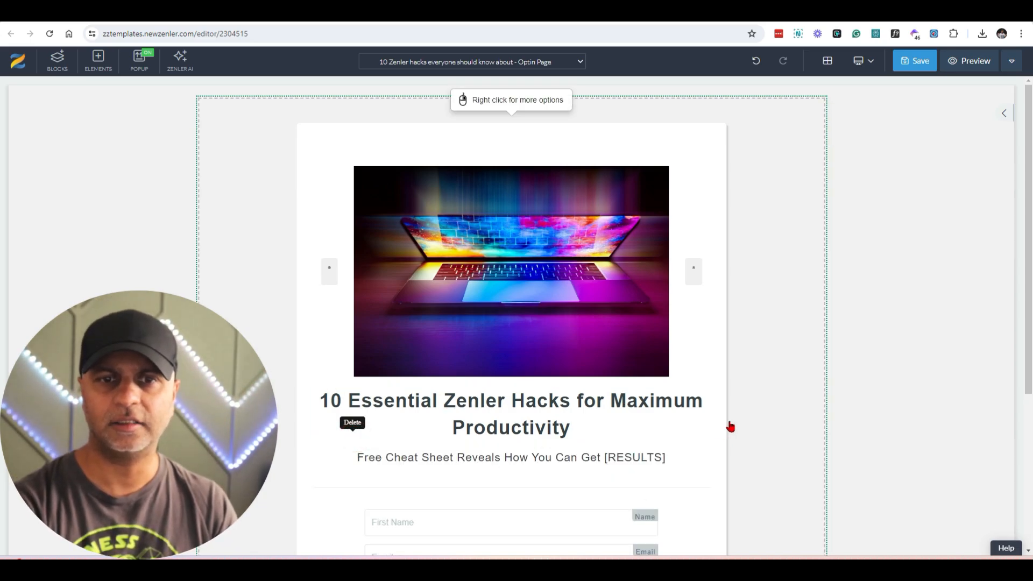
click(492, 458)
click(353, 441)
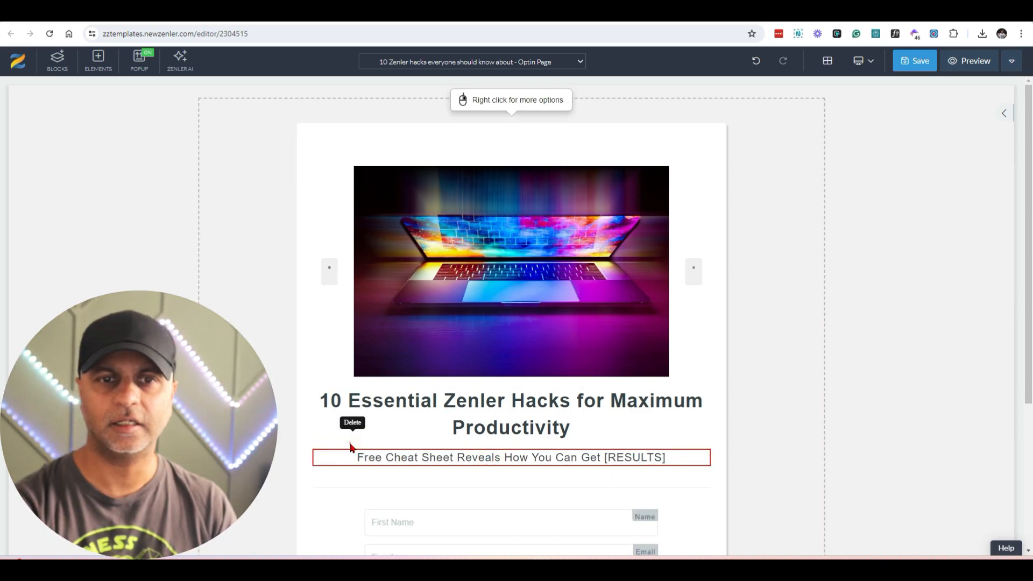
Step: Look over the shortened optin page and examine the settings of the optin form and its First Name field
scroll(535, 293, down, 3)
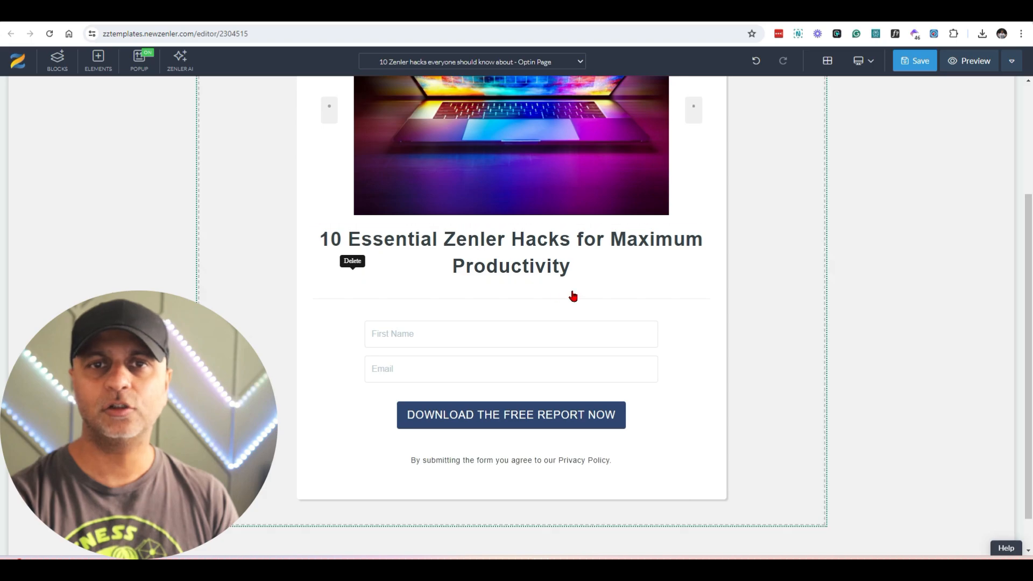
scroll(571, 295, up, 3)
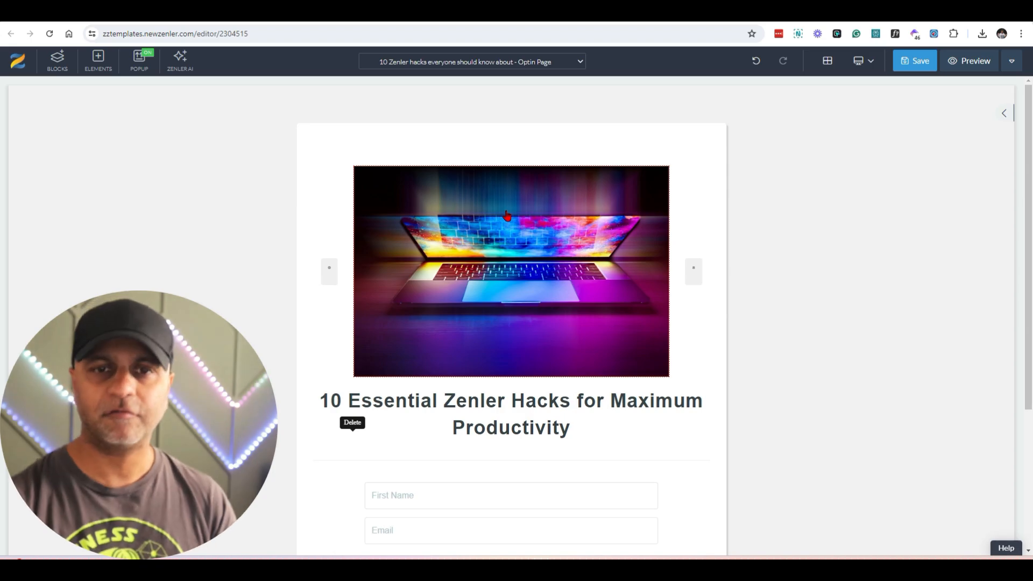
scroll(533, 253, down, 3)
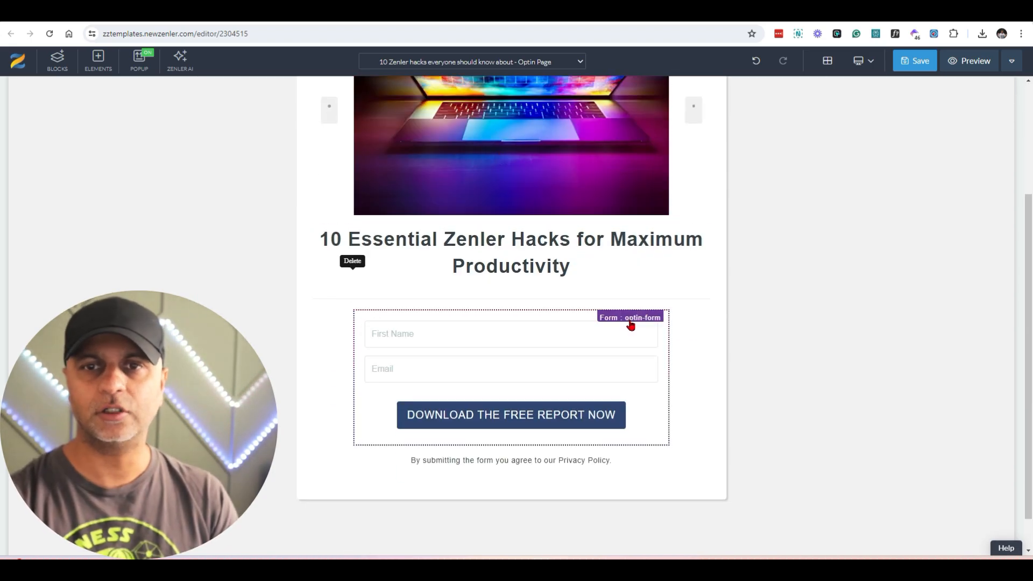
click(523, 318)
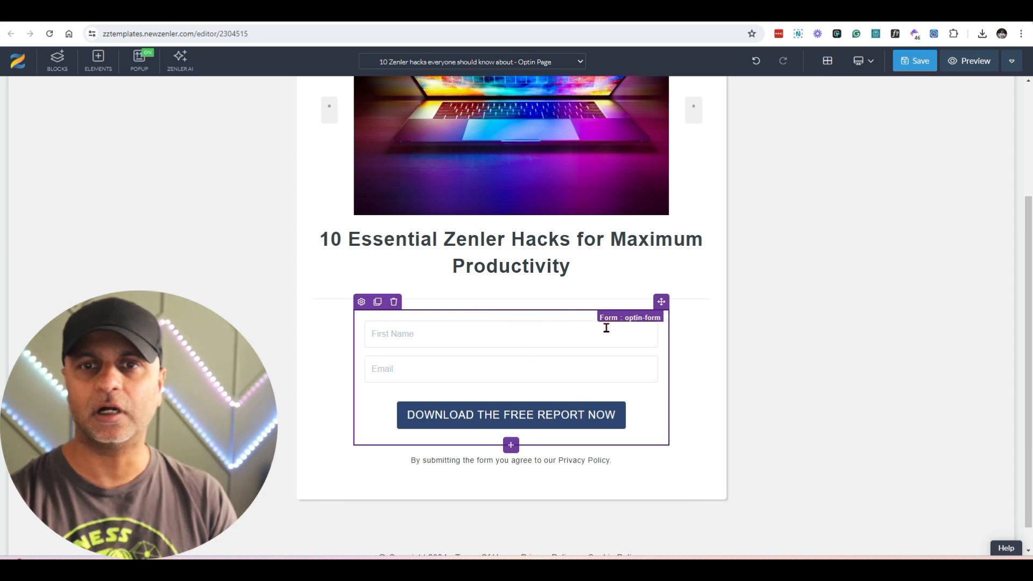
click(361, 301)
click(947, 113)
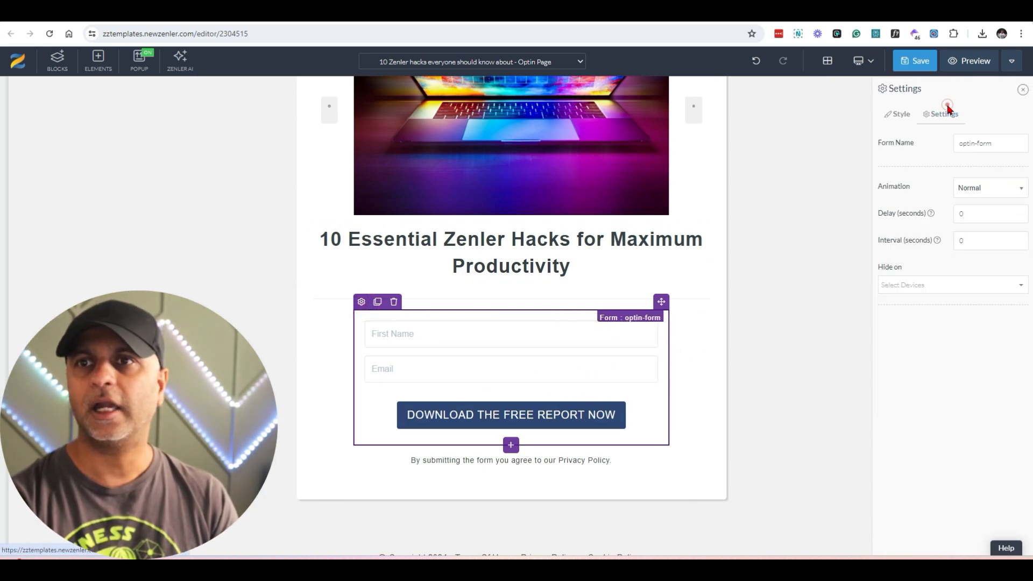
click(486, 331)
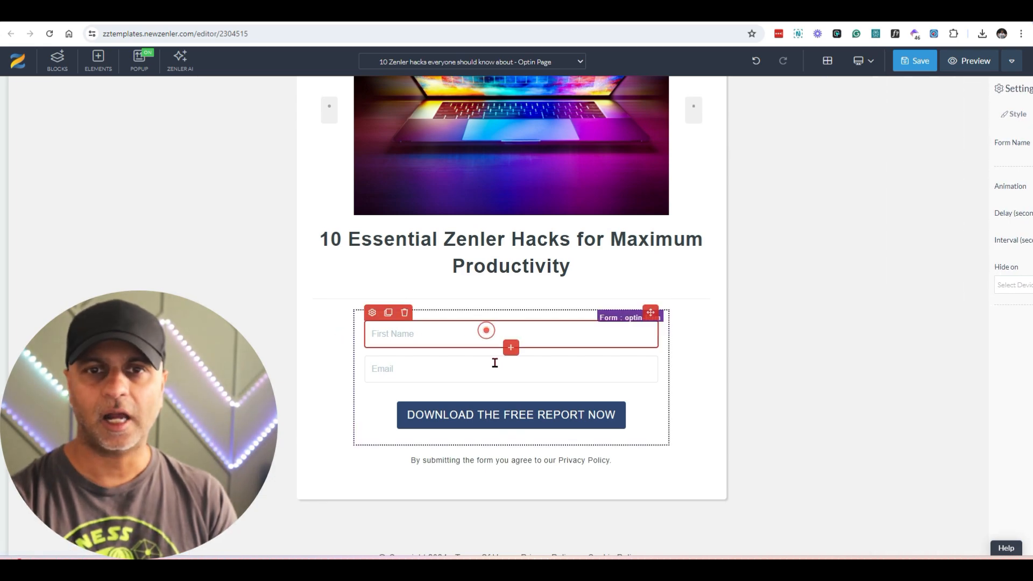
click(372, 312)
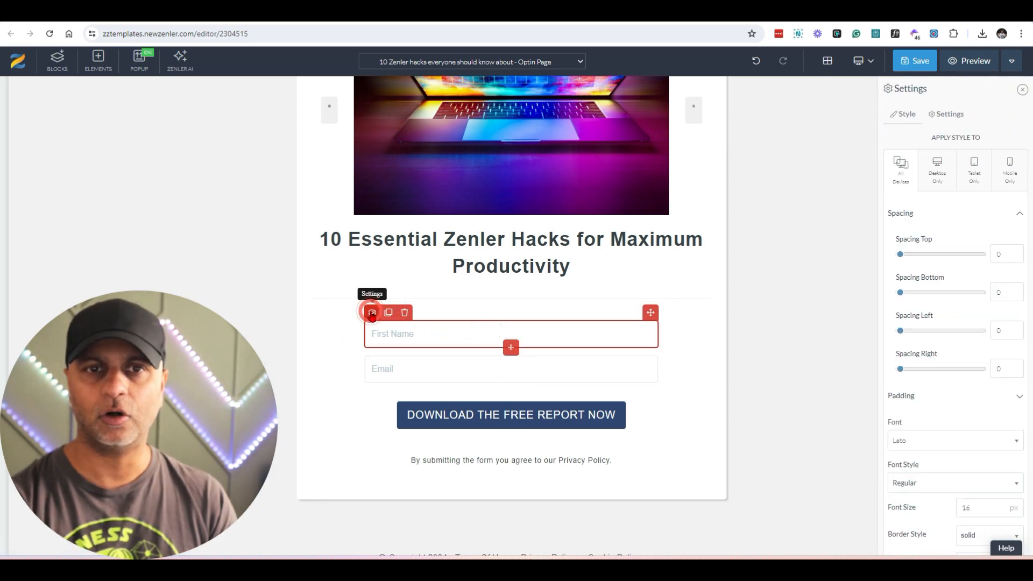
click(946, 113)
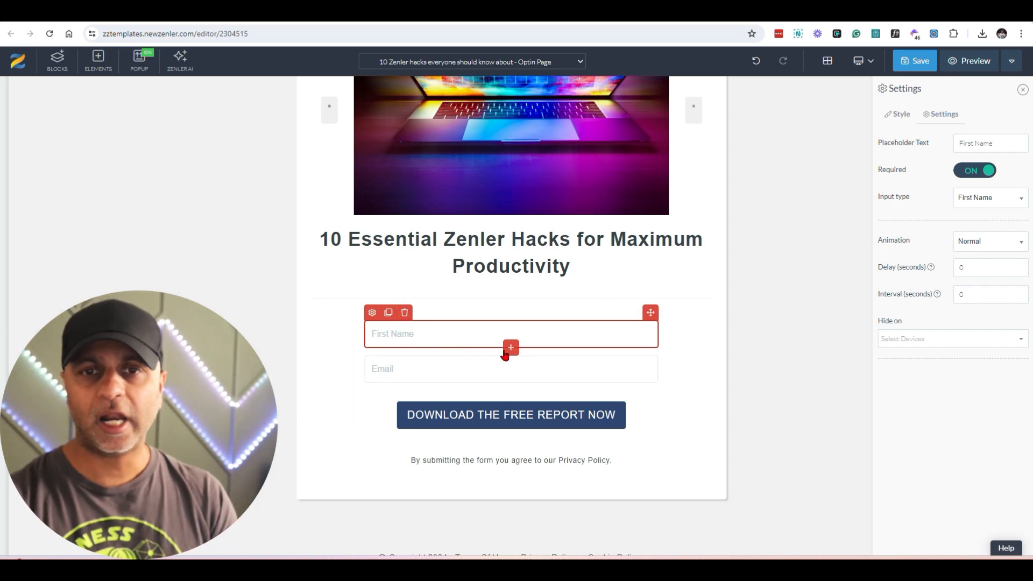
Step: Add a form input element below the Email field of the optin form
click(539, 364)
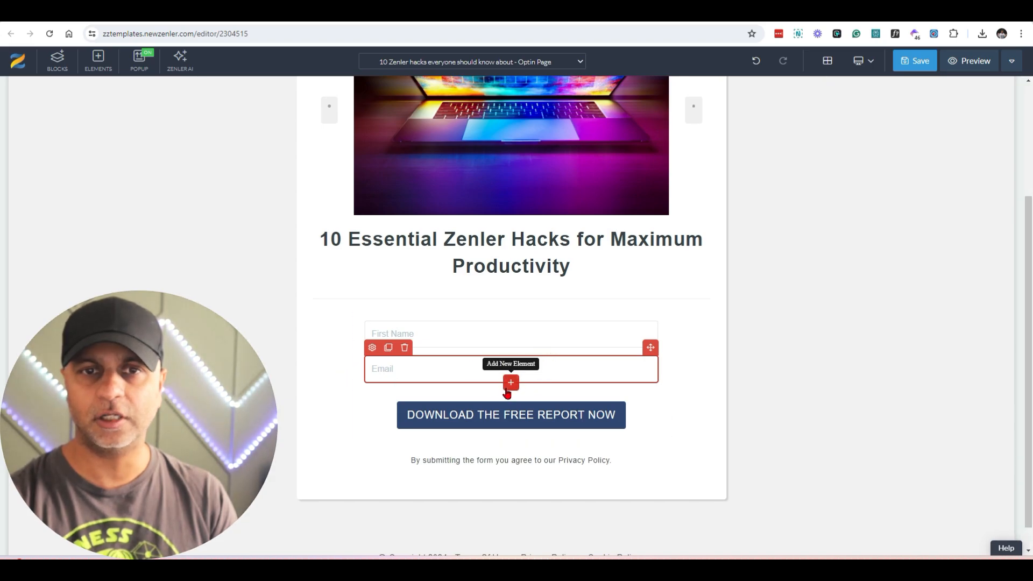
click(511, 383)
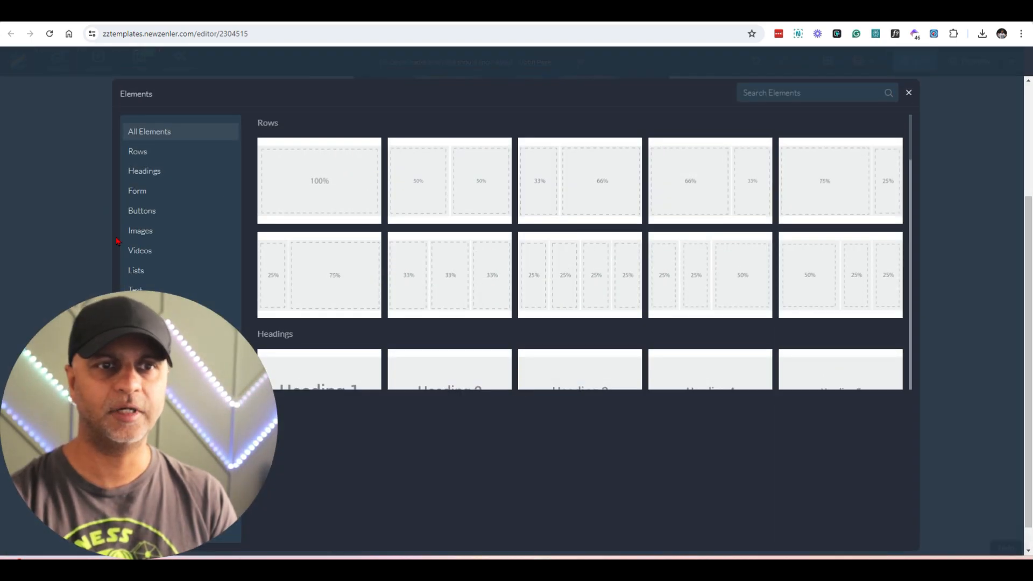
click(155, 192)
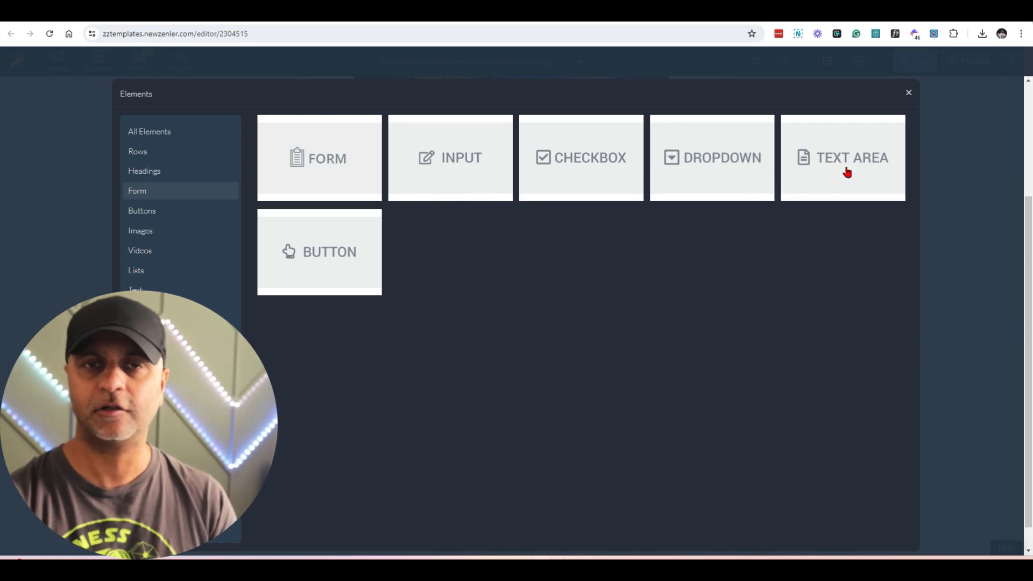
click(424, 159)
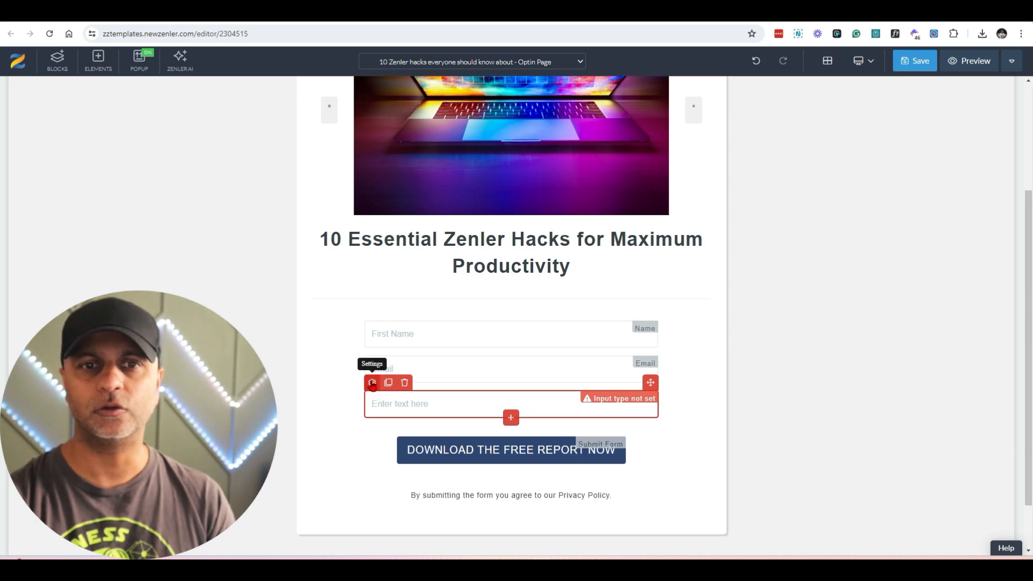
Step: Give the new input the placeholder "Phone Number" and the input type Phone, and make it required
click(372, 382)
click(948, 113)
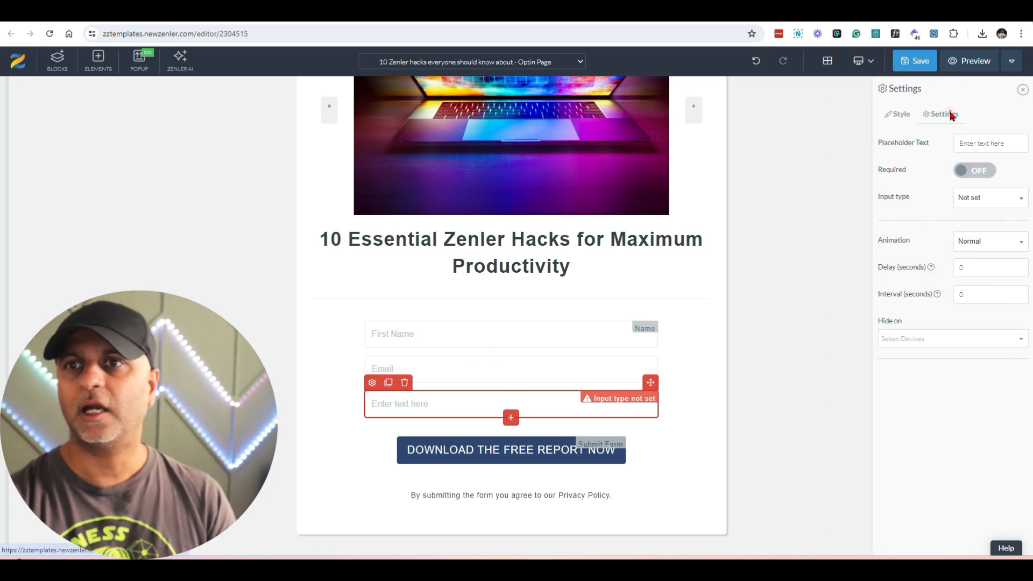
triple_click(985, 145)
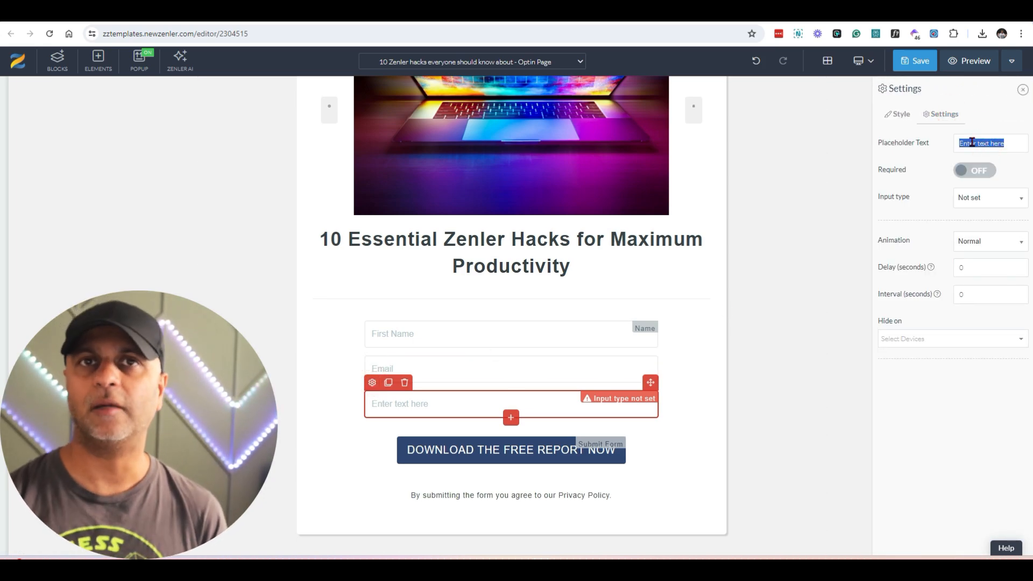
text(Phone Number)
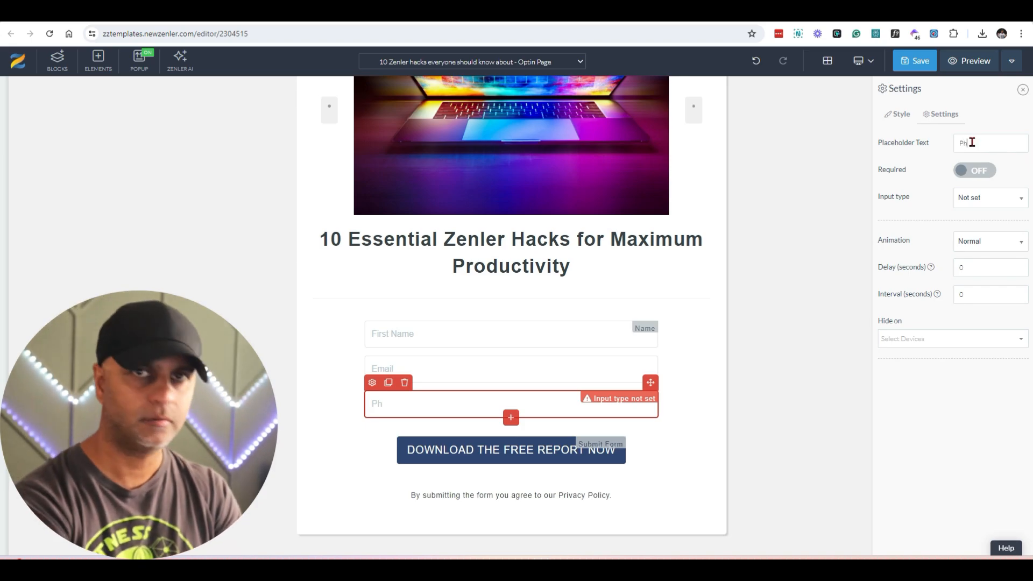
click(990, 198)
scroll(983, 457, down, 2)
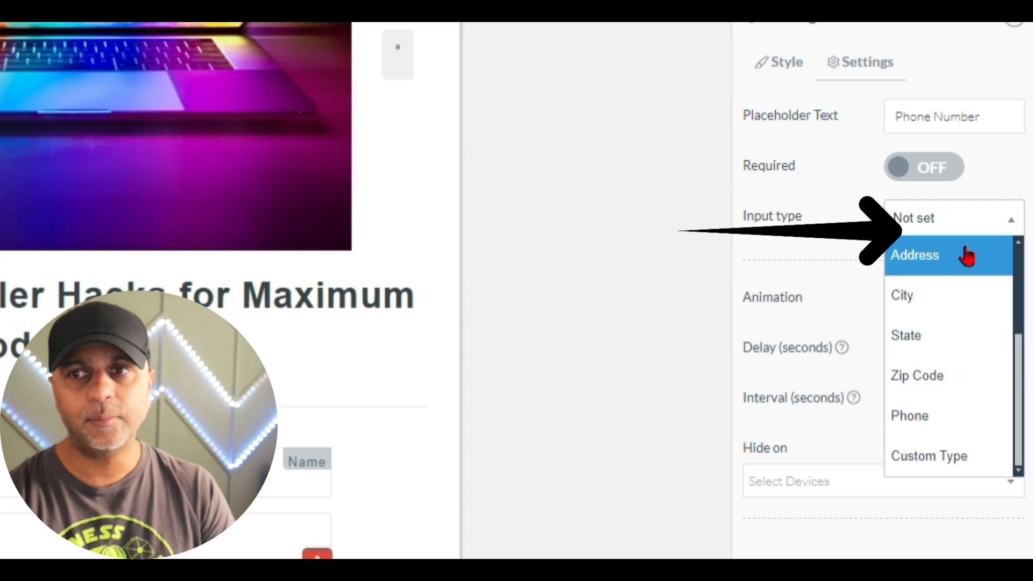
click(929, 413)
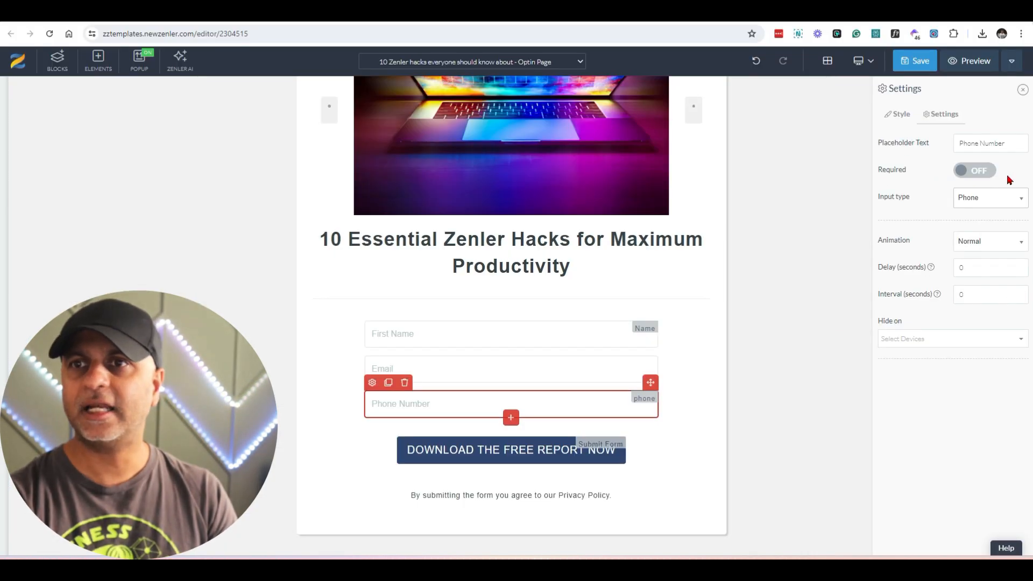
click(930, 172)
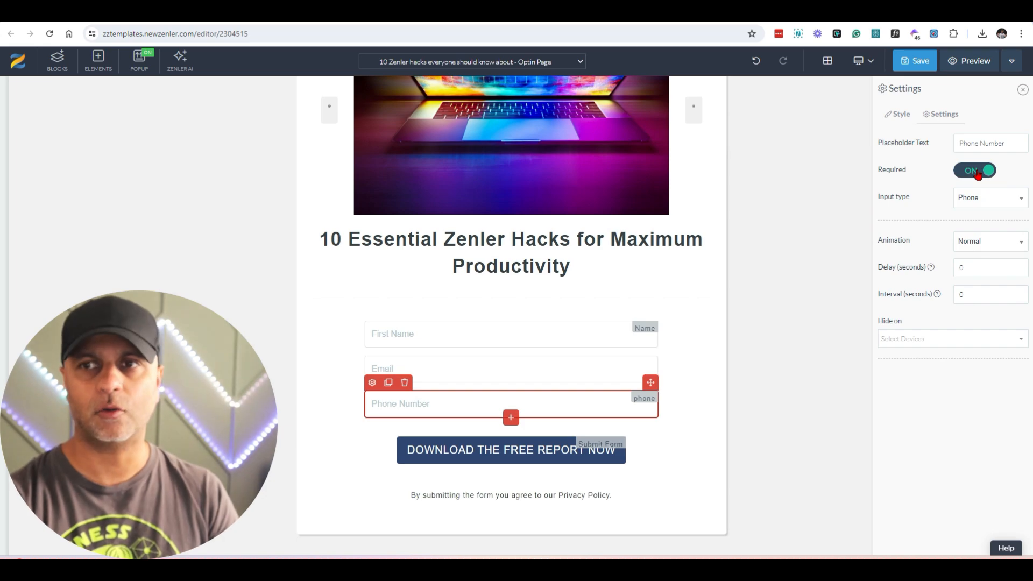
click(362, 450)
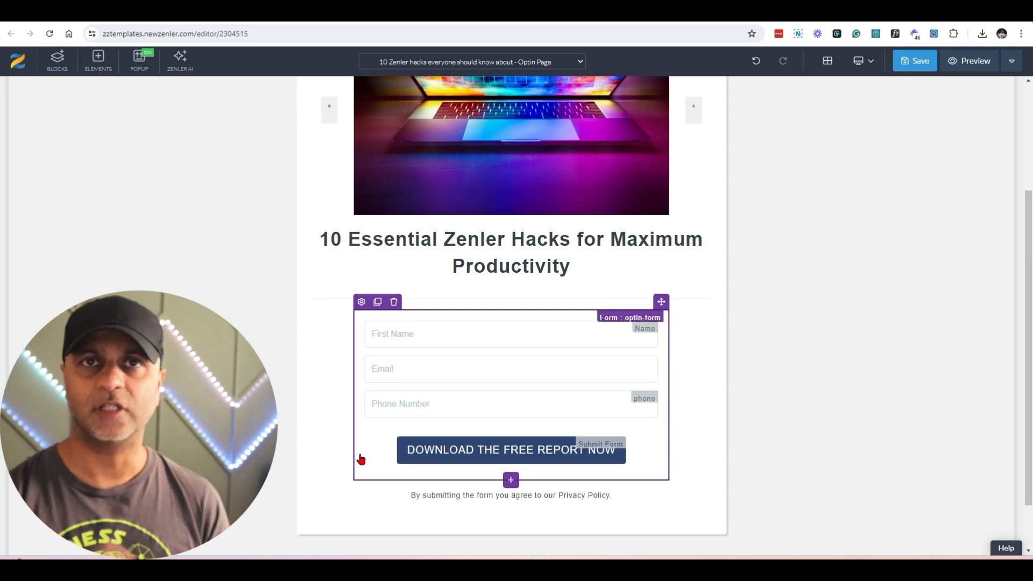
Step: Check the action options of the "DOWNLOAD THE FREE REPORT NOW" button and set it to add contacts to the email list "Test list"
click(495, 450)
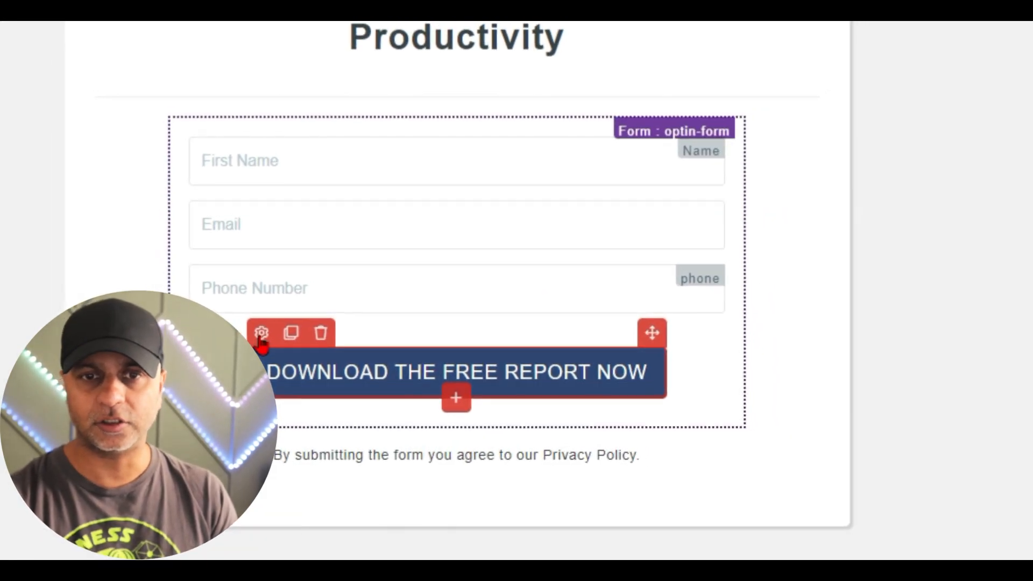
click(267, 344)
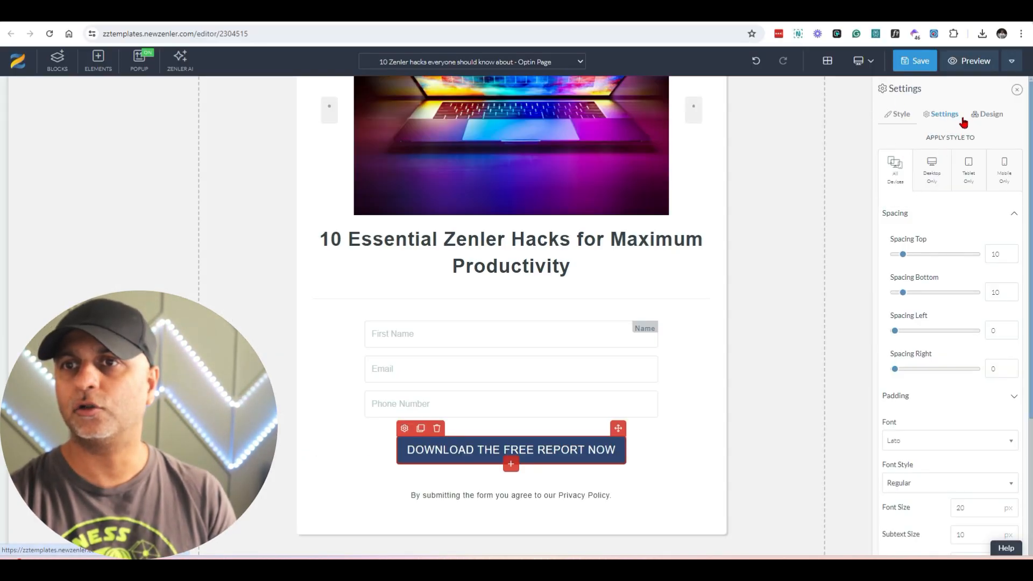
click(939, 120)
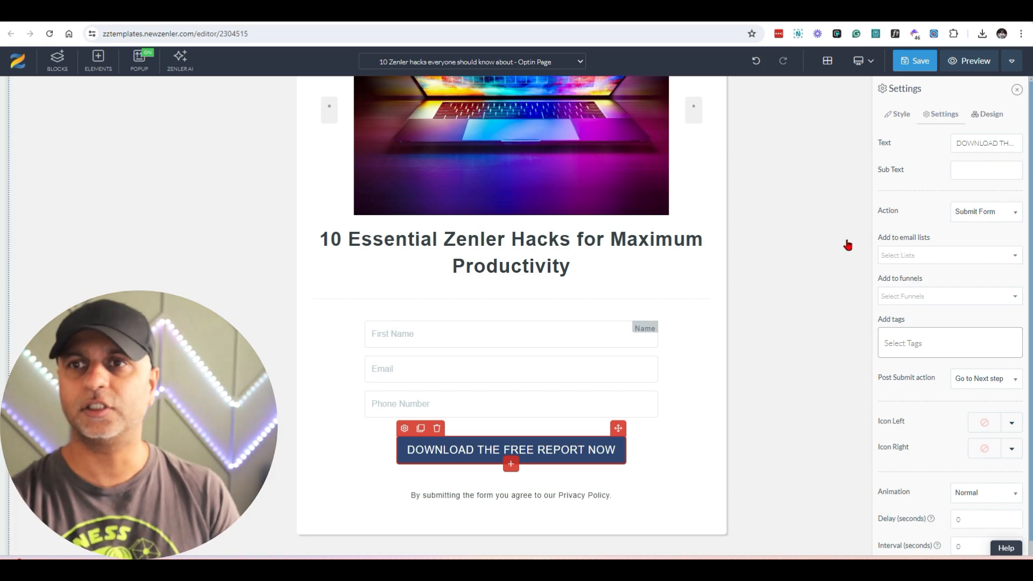
click(1015, 217)
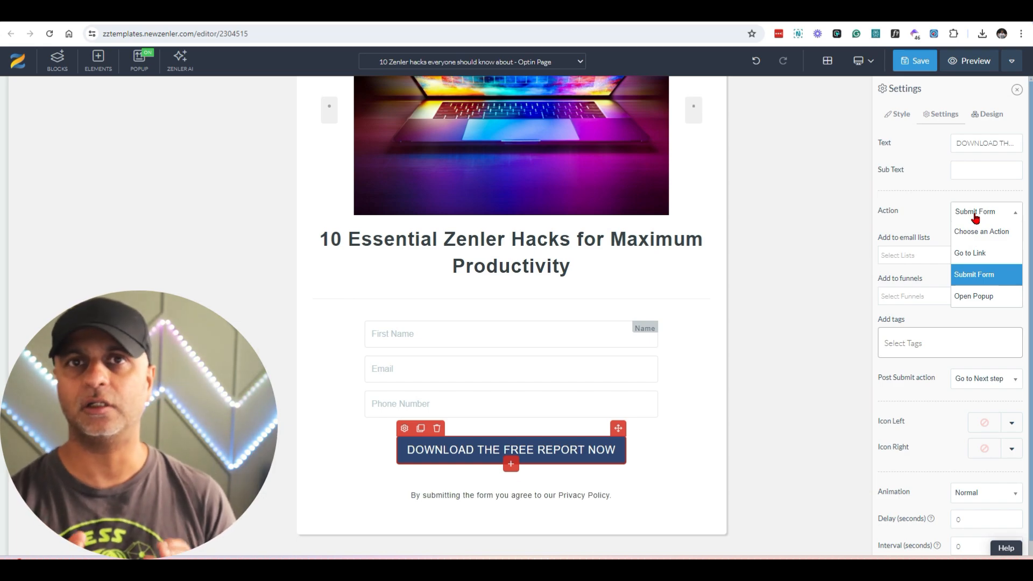
click(885, 226)
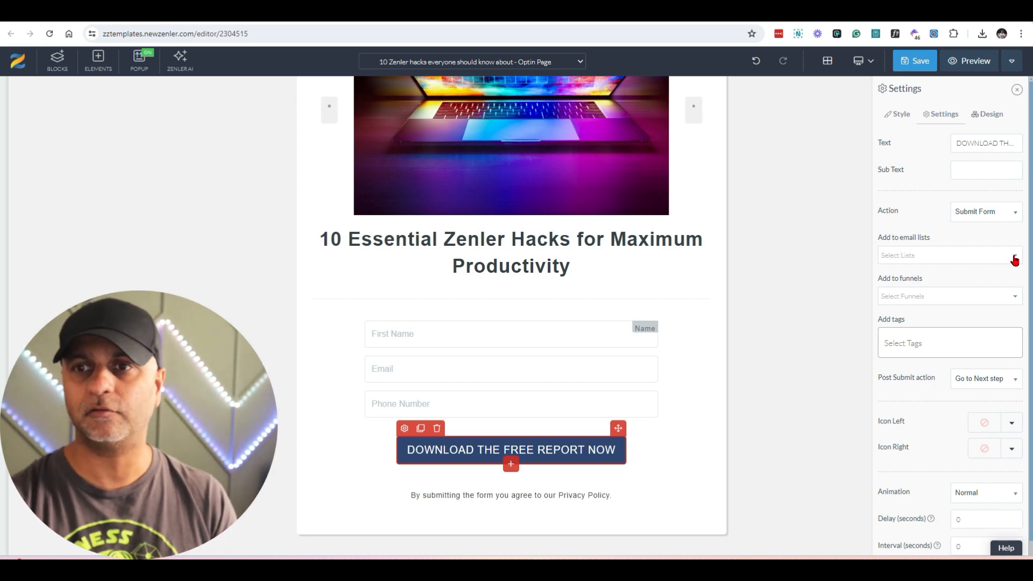
click(963, 255)
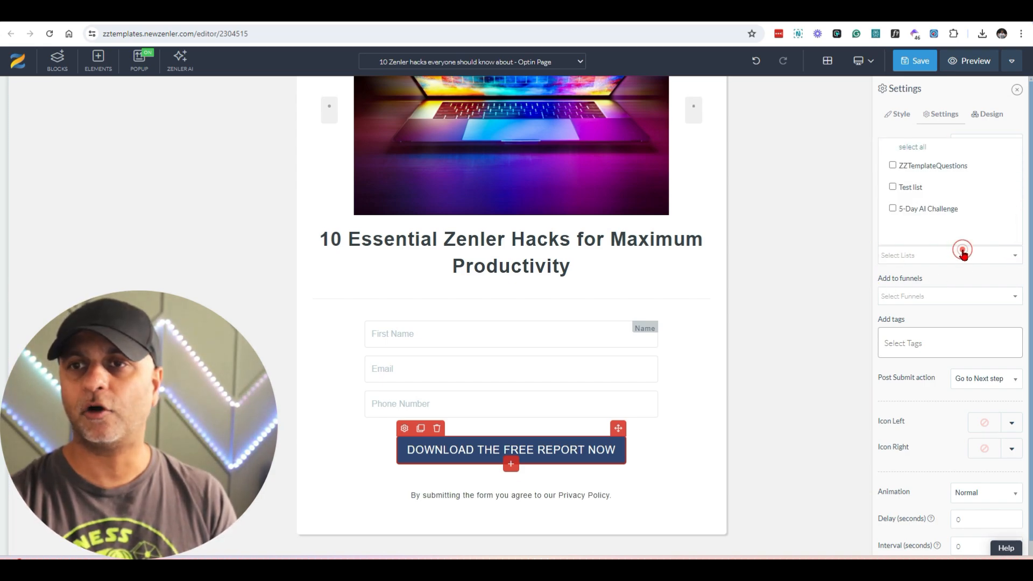
click(893, 187)
click(941, 279)
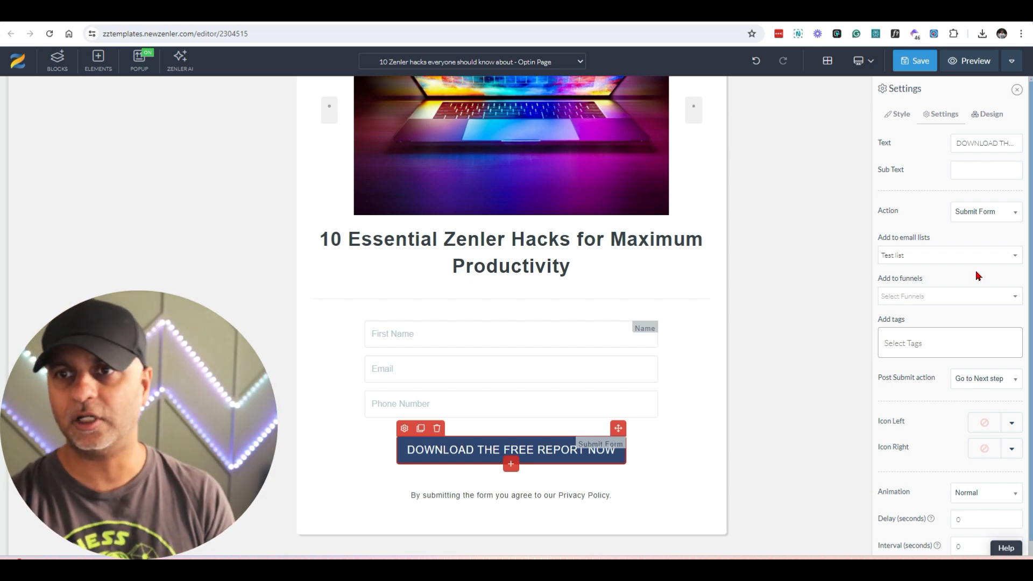
Step: Check the funnel options of the "DOWNLOAD THE FREE REPORT NOW" button and assign it the tag "aiwaitlist"
click(915, 297)
click(915, 297)
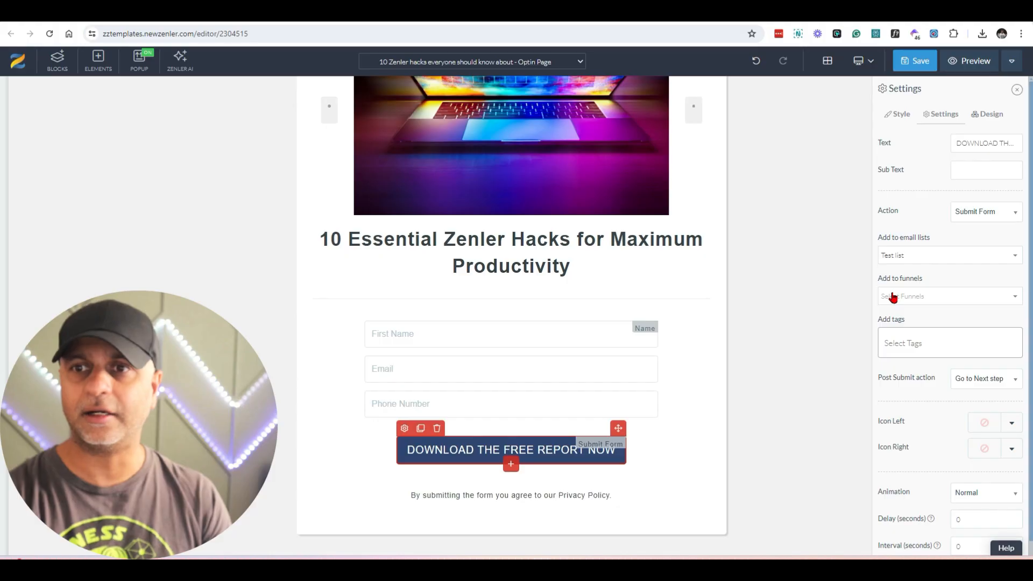
click(933, 344)
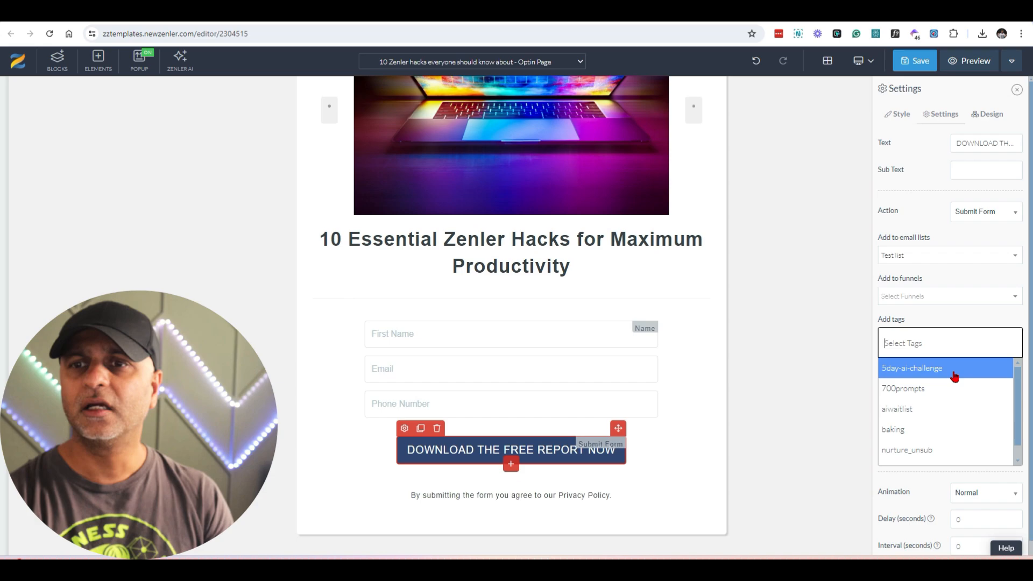
scroll(958, 425, down, 1)
scroll(939, 423, up, 1)
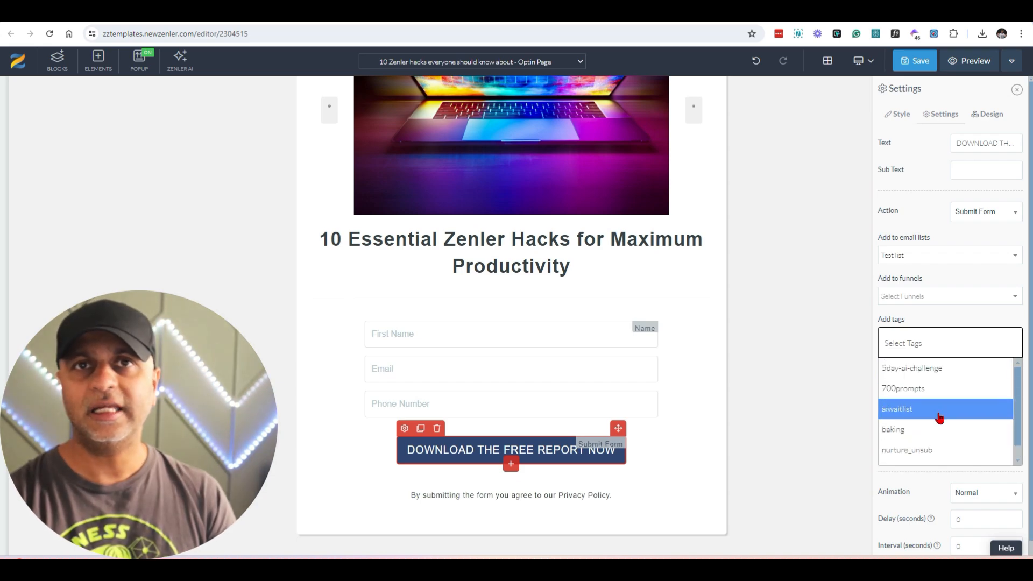
click(939, 343)
click(937, 342)
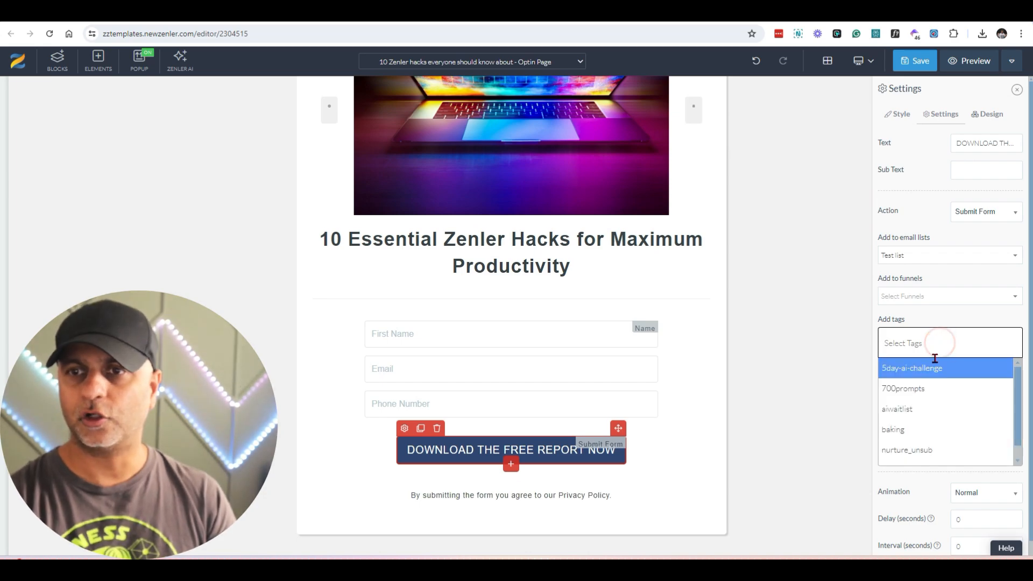
click(915, 410)
click(887, 341)
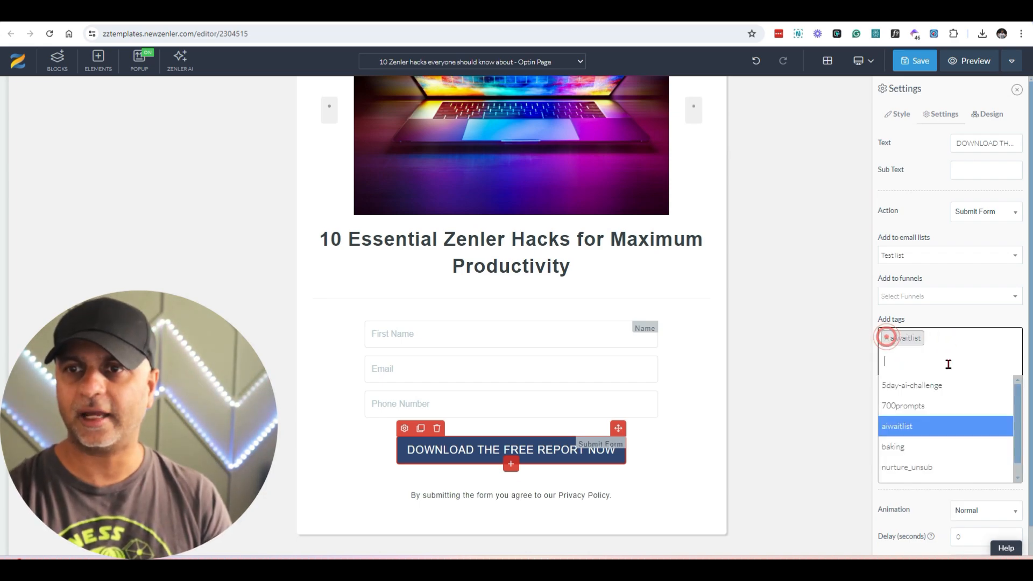
click(847, 367)
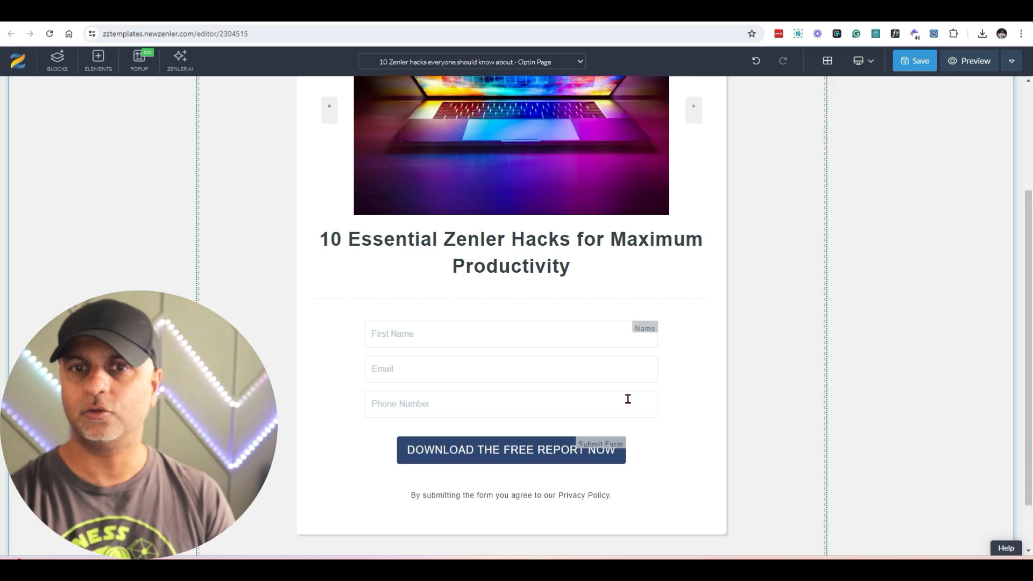
Step: Set the download button's post submit action to Go to Next step and save the optin page
click(470, 451)
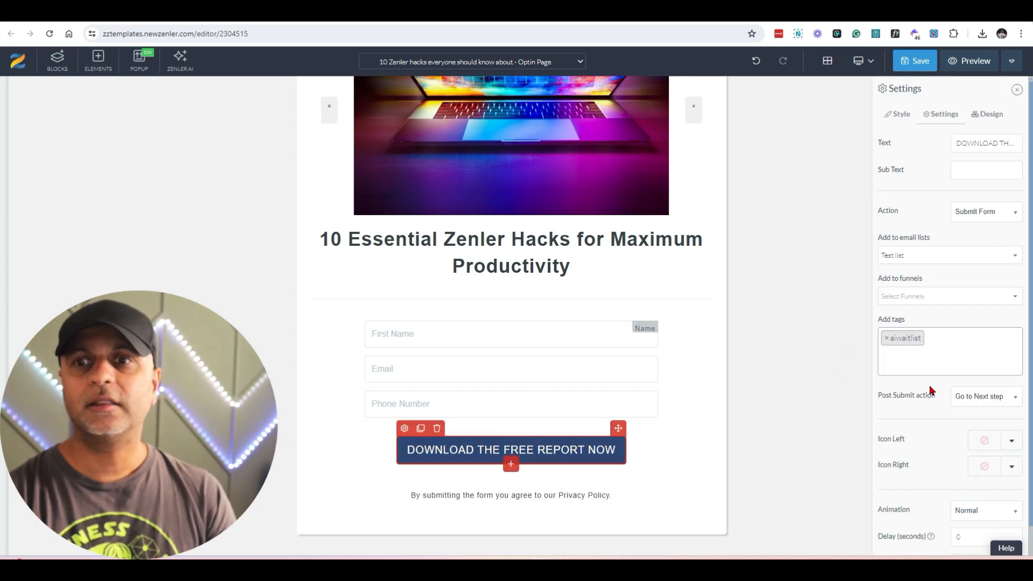
click(1016, 400)
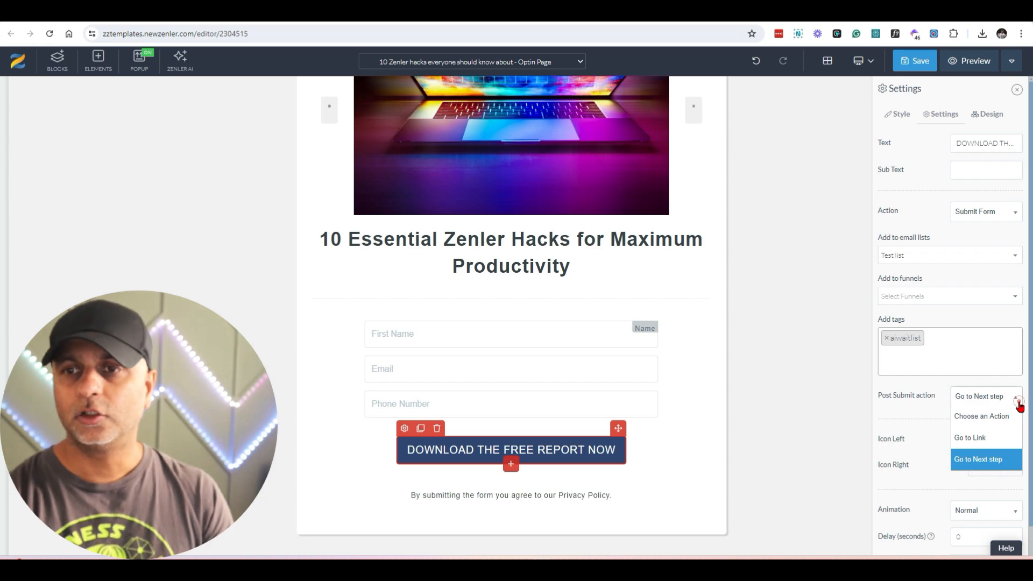
click(997, 466)
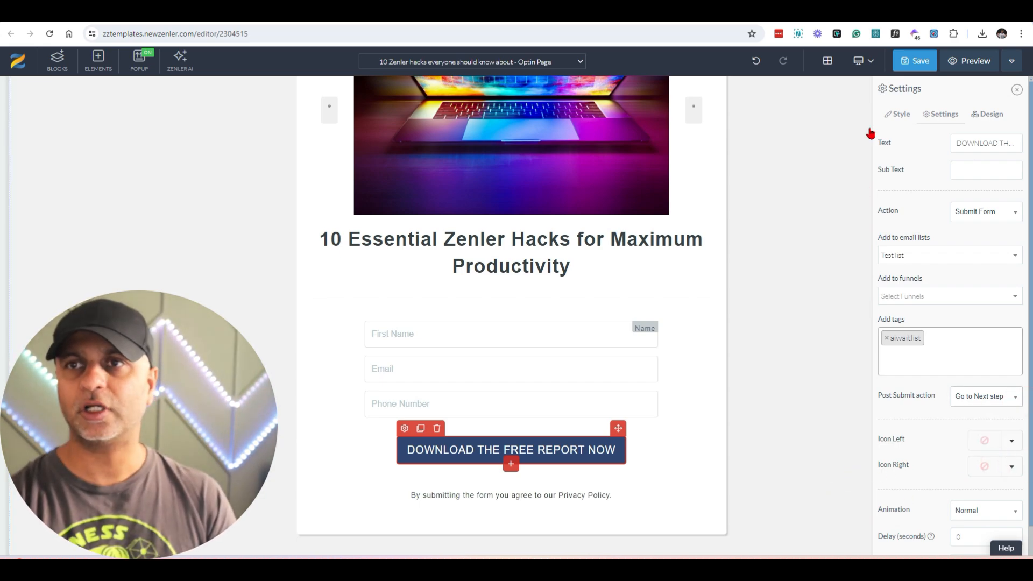
click(922, 62)
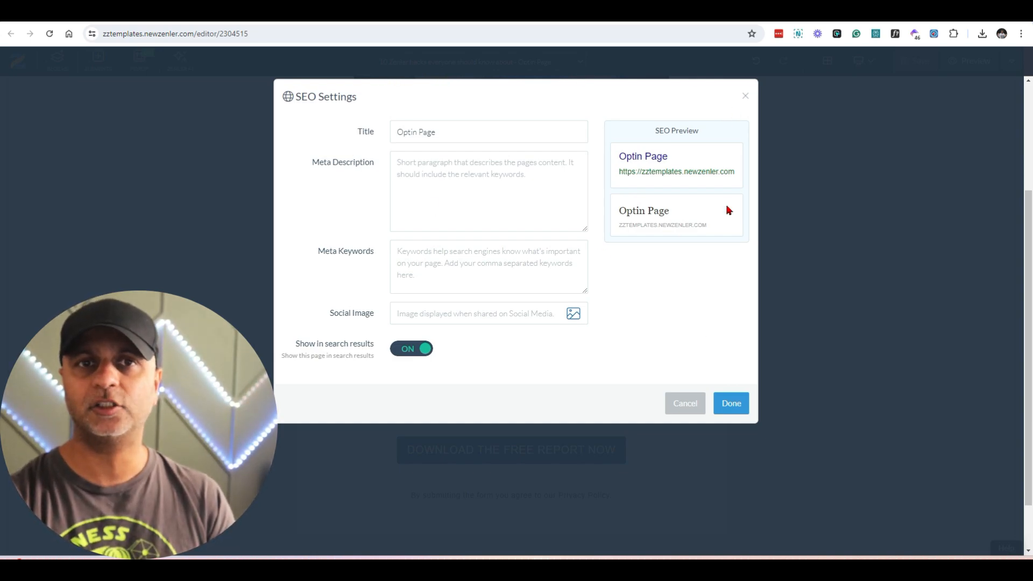
Step: Set the page's SEO title to "10 Zenler Hacks", use the colorful laptop picture as its social image, and save the page
triple_click(527, 134)
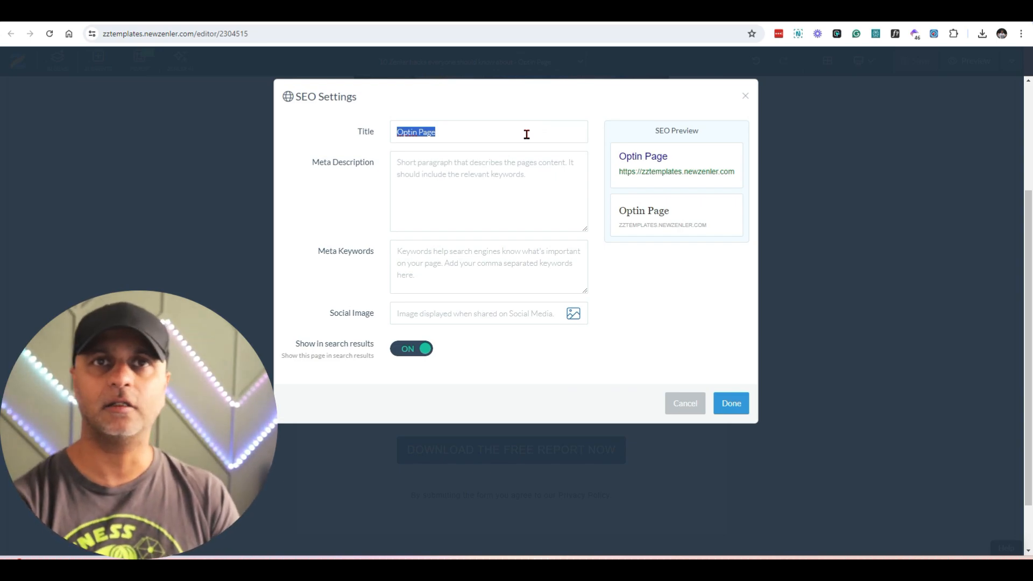
text(10 Zenler Hacks)
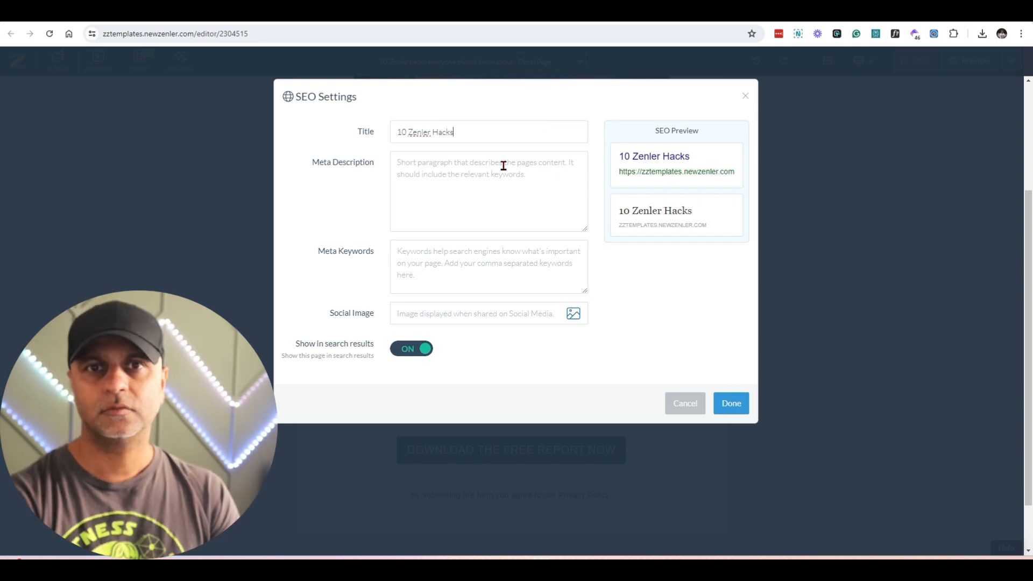
click(502, 164)
click(455, 273)
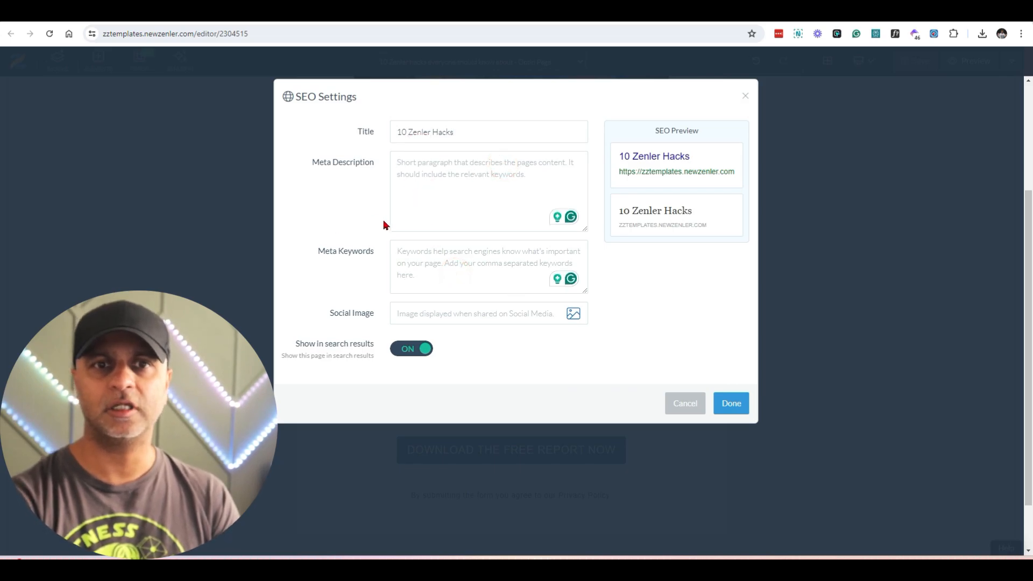
click(573, 315)
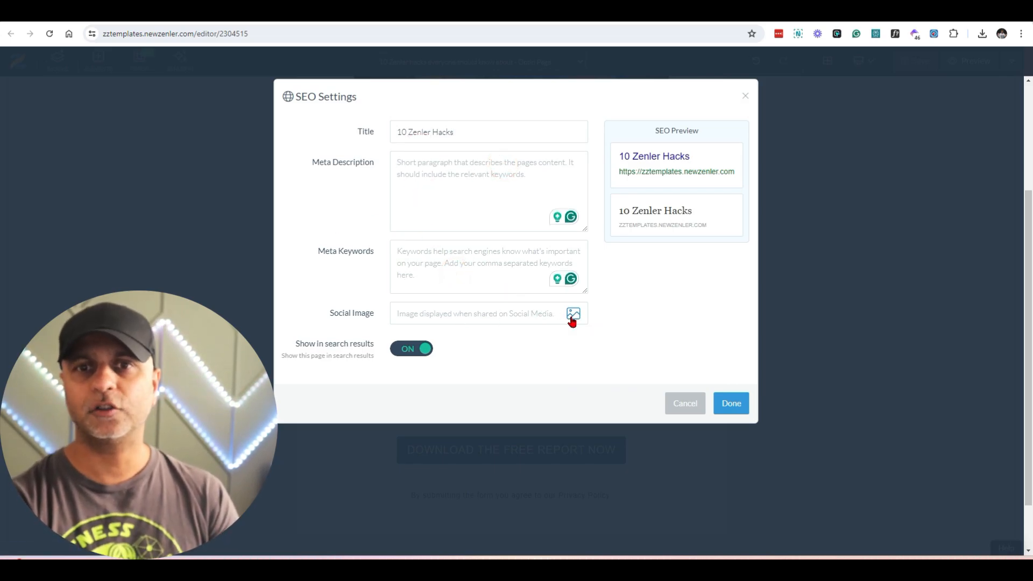
click(326, 194)
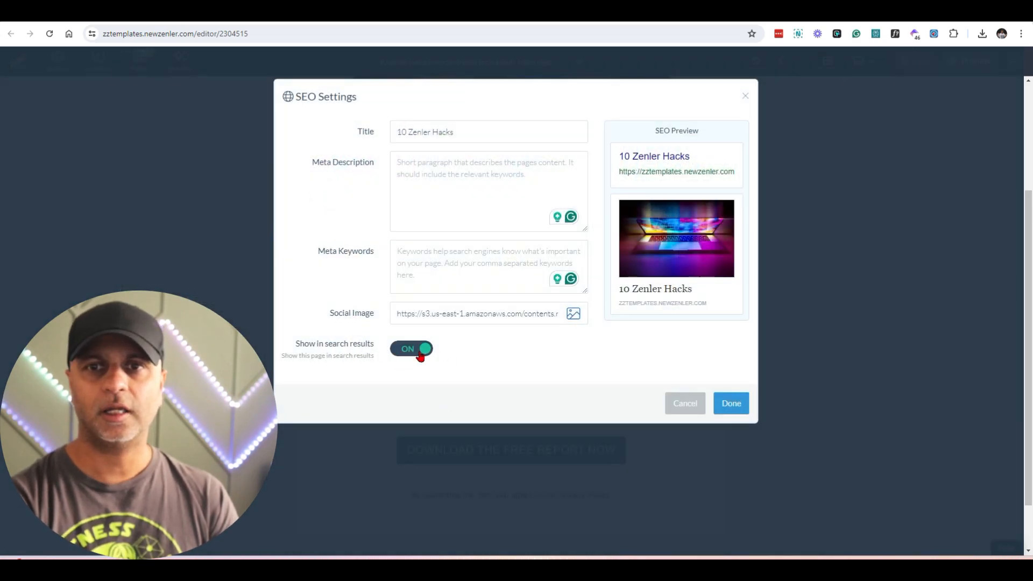
click(733, 412)
click(931, 68)
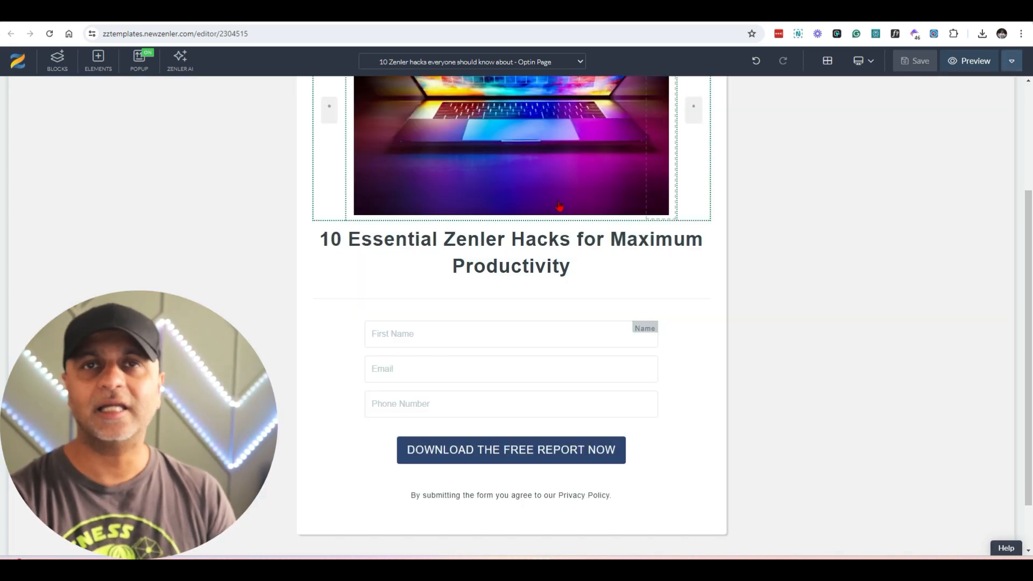
Step: Reopen the optin page's SEO settings, review them and leave without making changes
click(1012, 61)
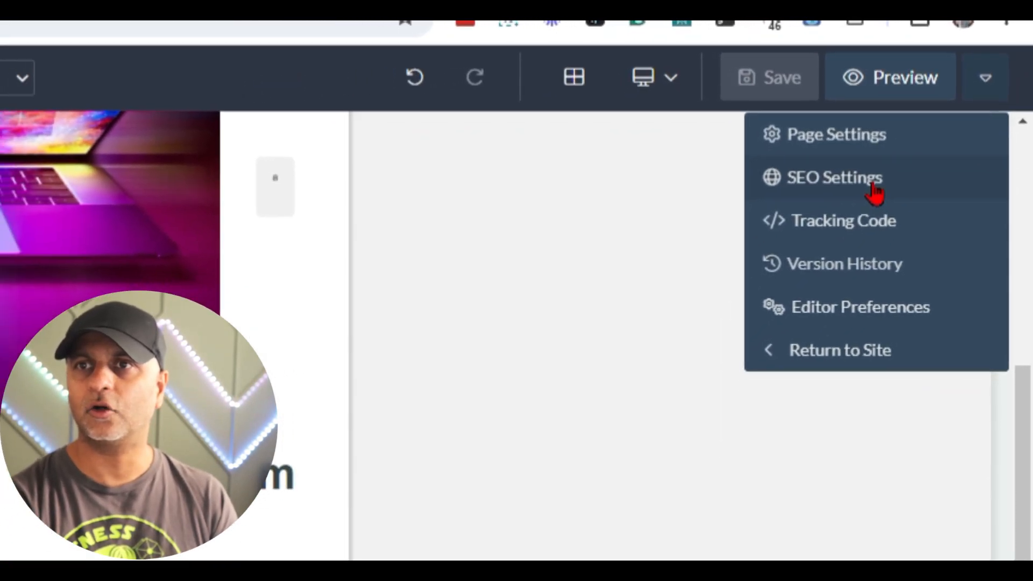
click(859, 208)
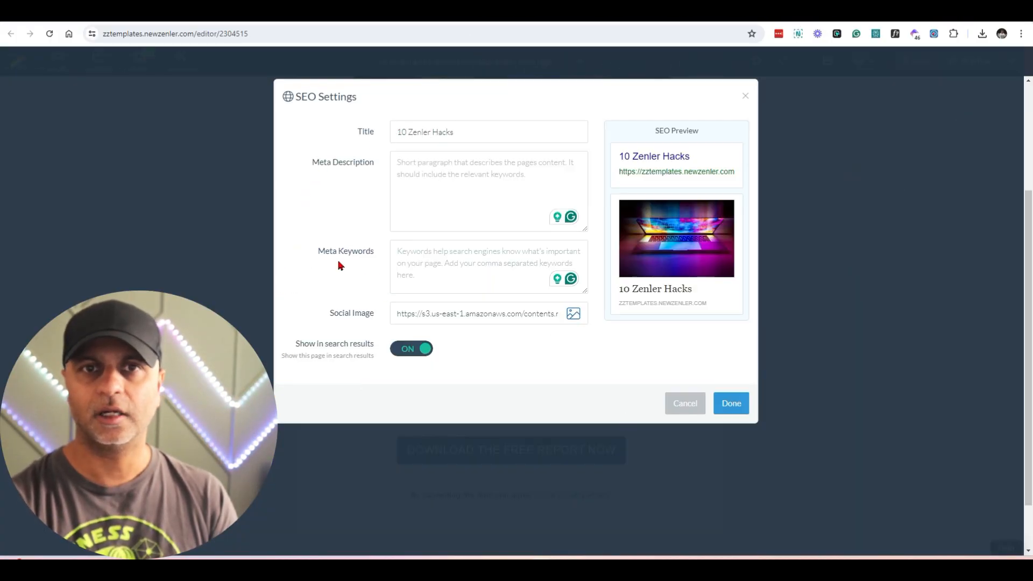
click(695, 407)
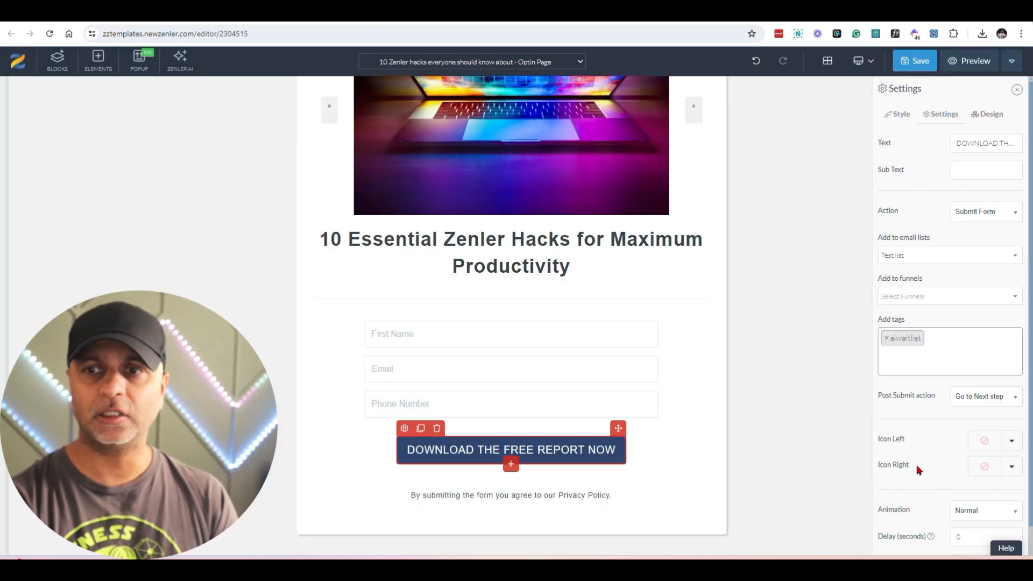
Step: Check the download button's post submit action and the funnel's page list, and reload the page editor
triple_click(880, 400)
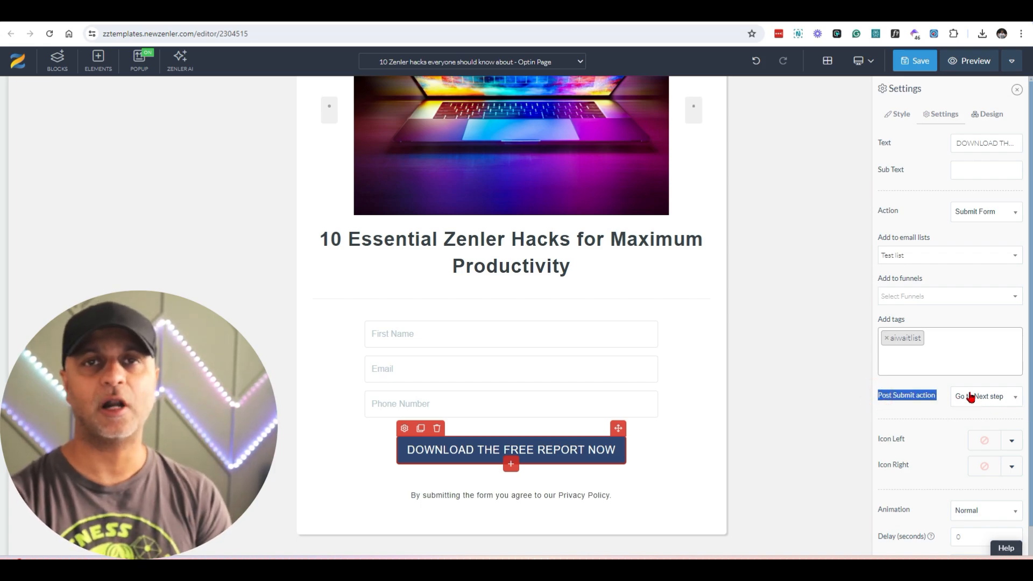
click(563, 60)
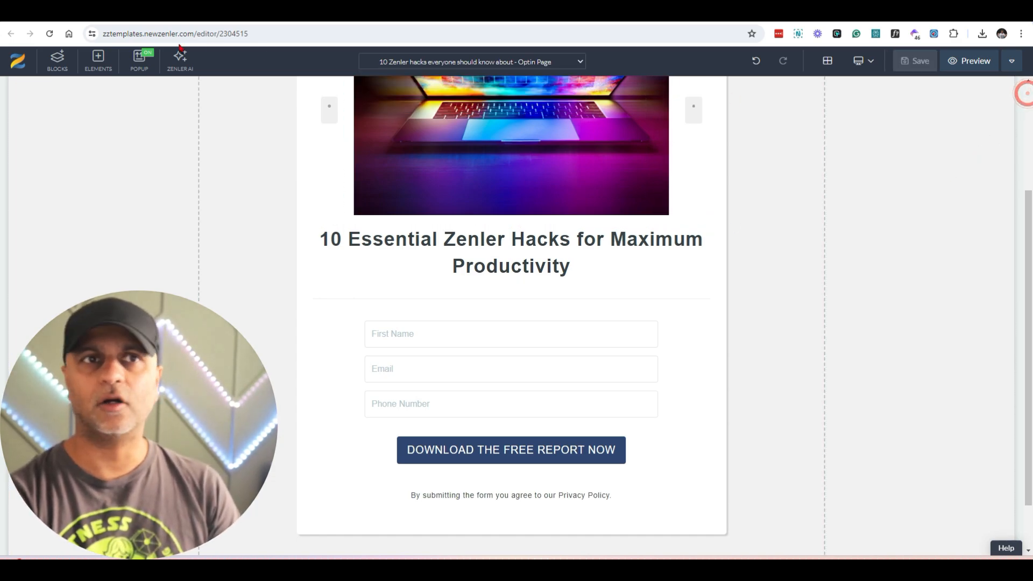
click(49, 33)
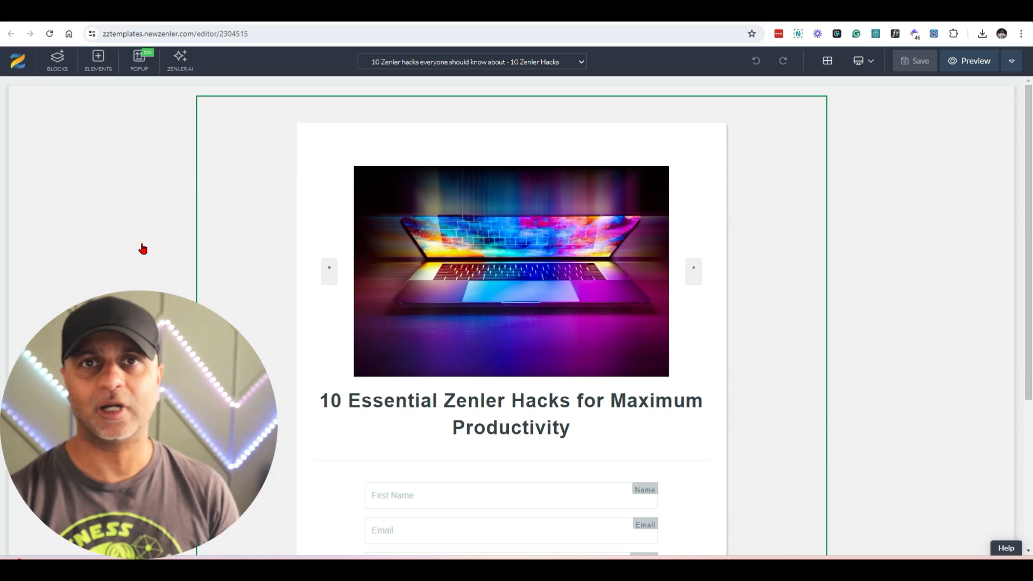
Step: Change the page's popup to the plain white "LOREM IPSUM DOLOR SIT" design with the dark submit button, and save the page
click(139, 66)
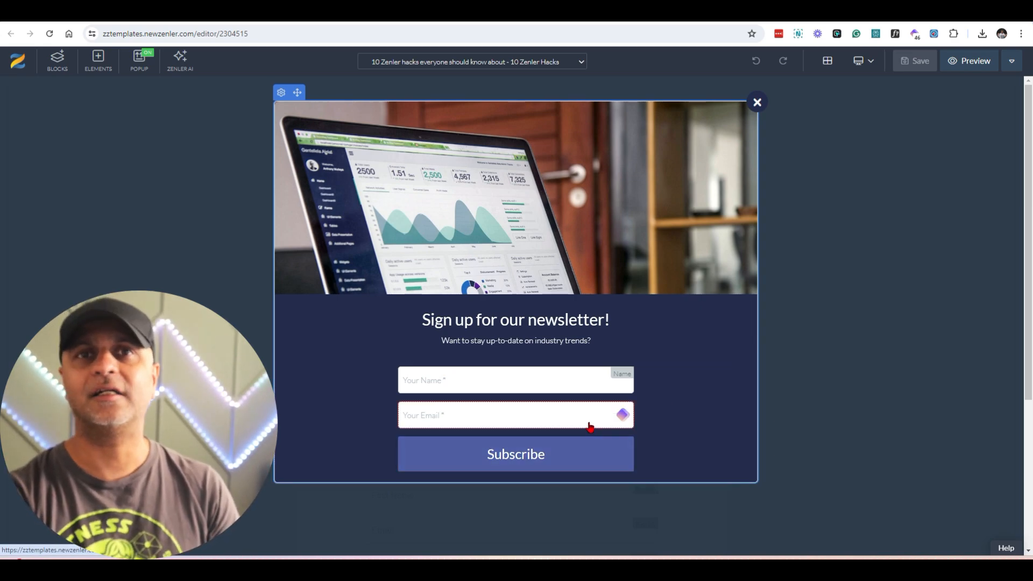
click(281, 92)
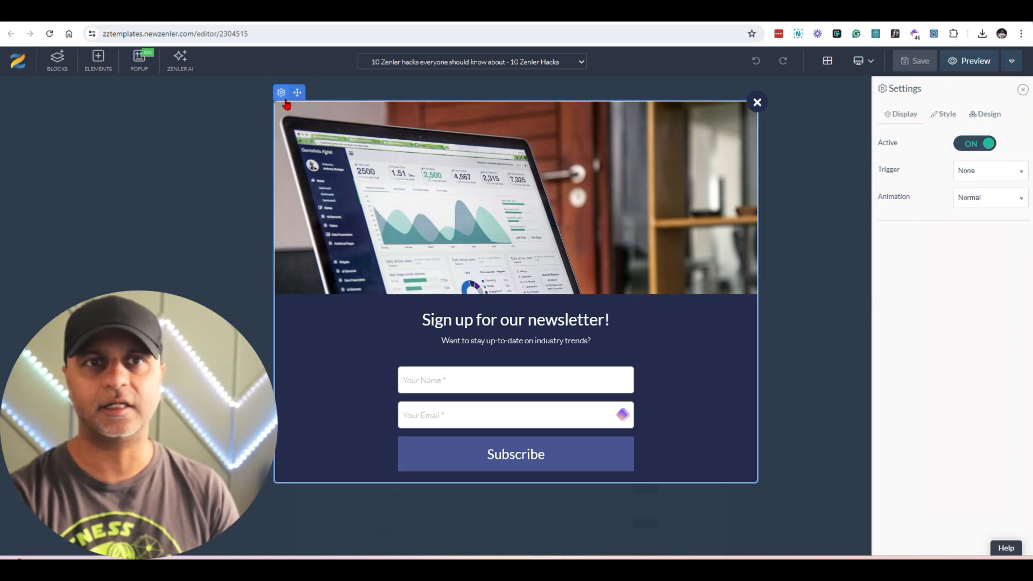
click(993, 116)
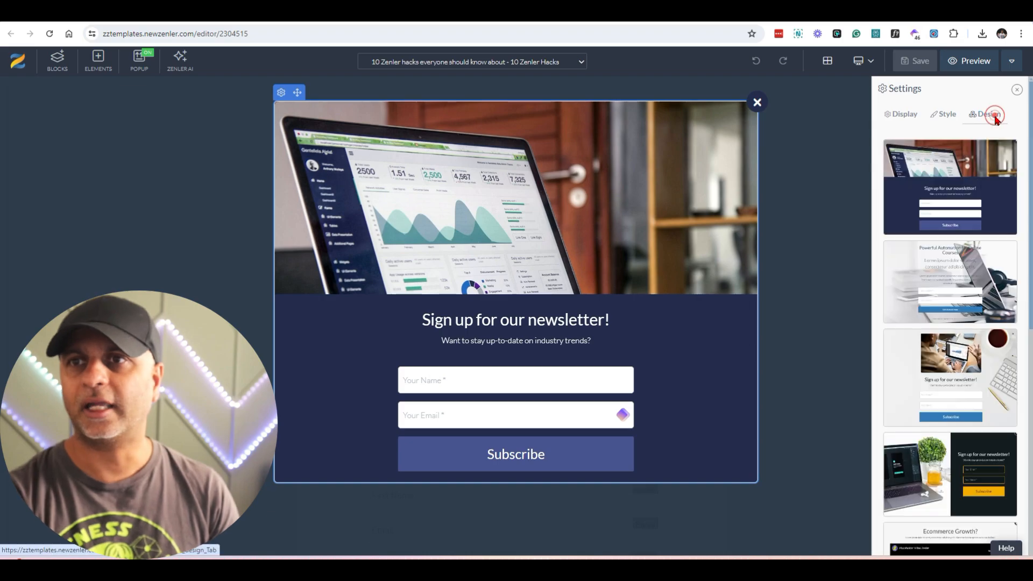
scroll(977, 388, down, 10)
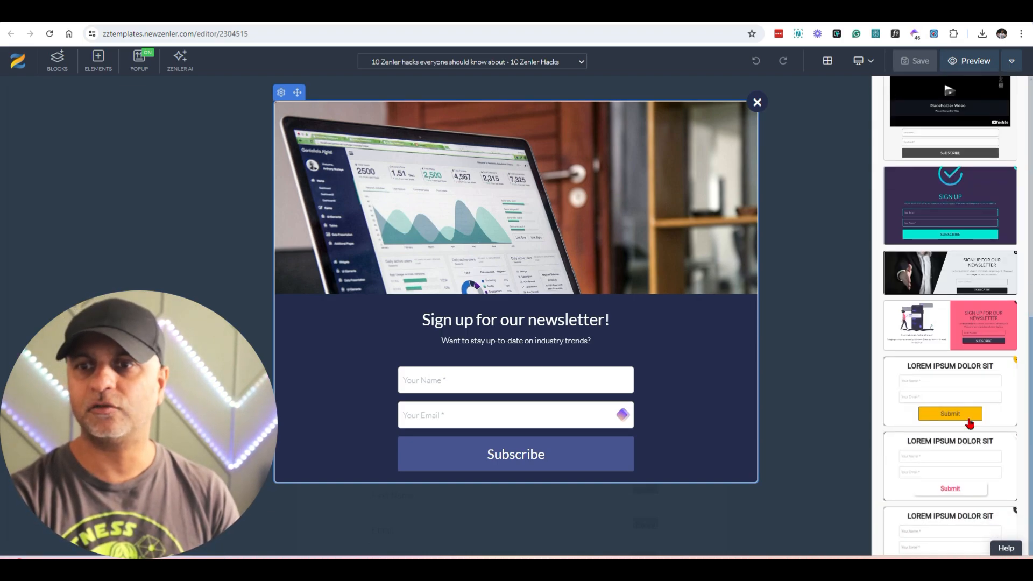
click(977, 499)
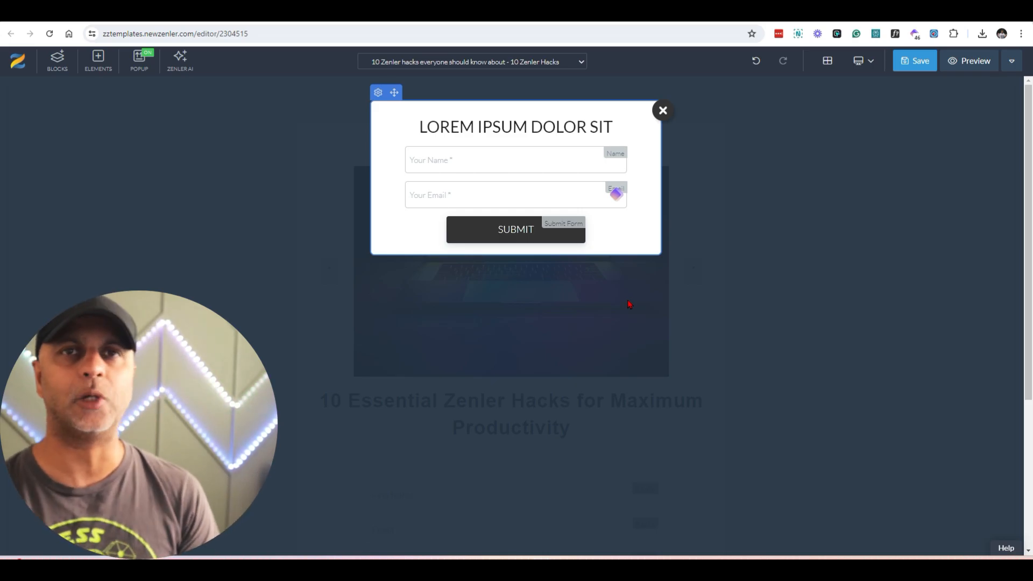
click(662, 111)
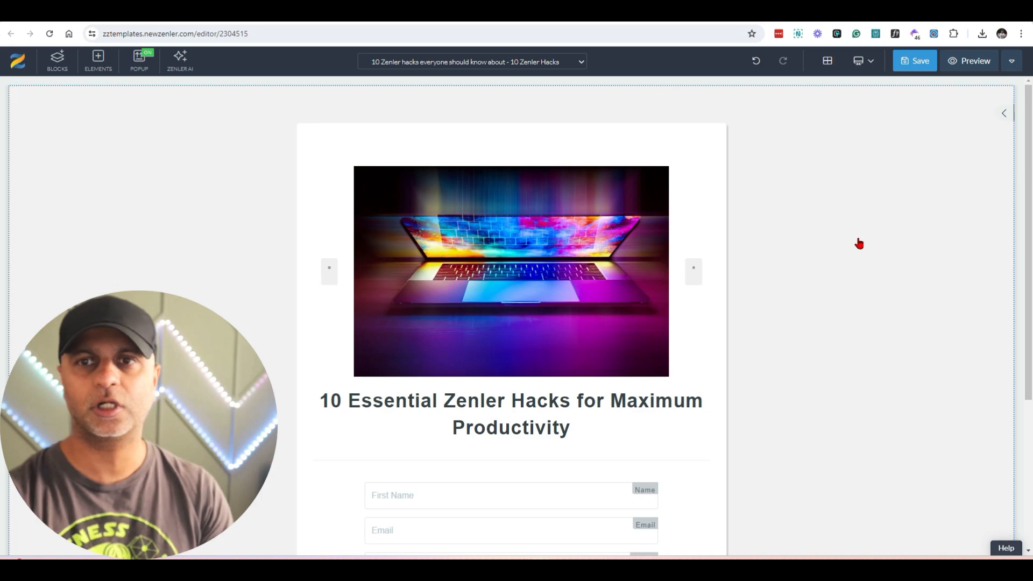
click(930, 63)
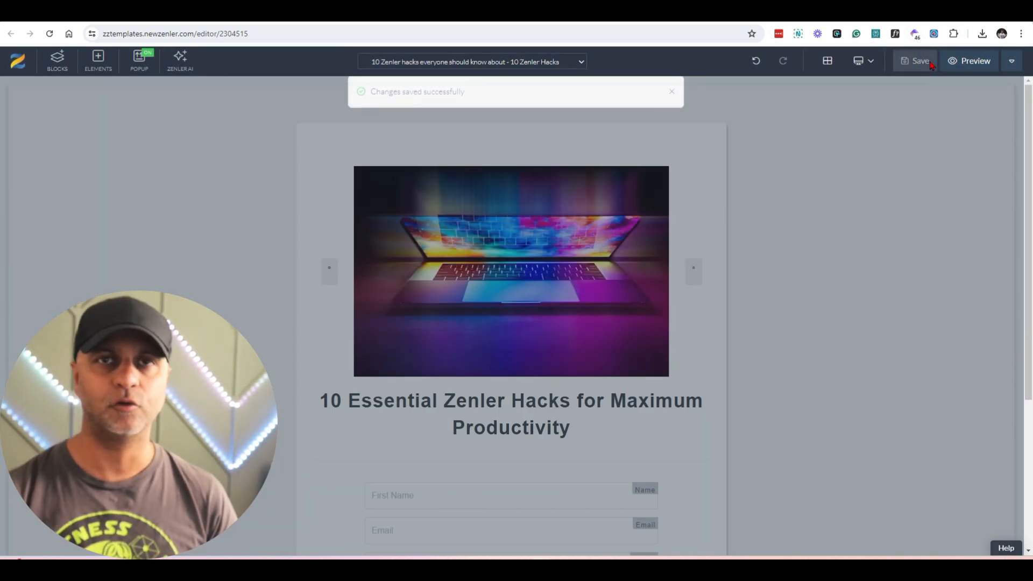
Step: Look over the saved optin page and switch the editor to the funnel's Thank You Page
scroll(1001, 260, down, 4)
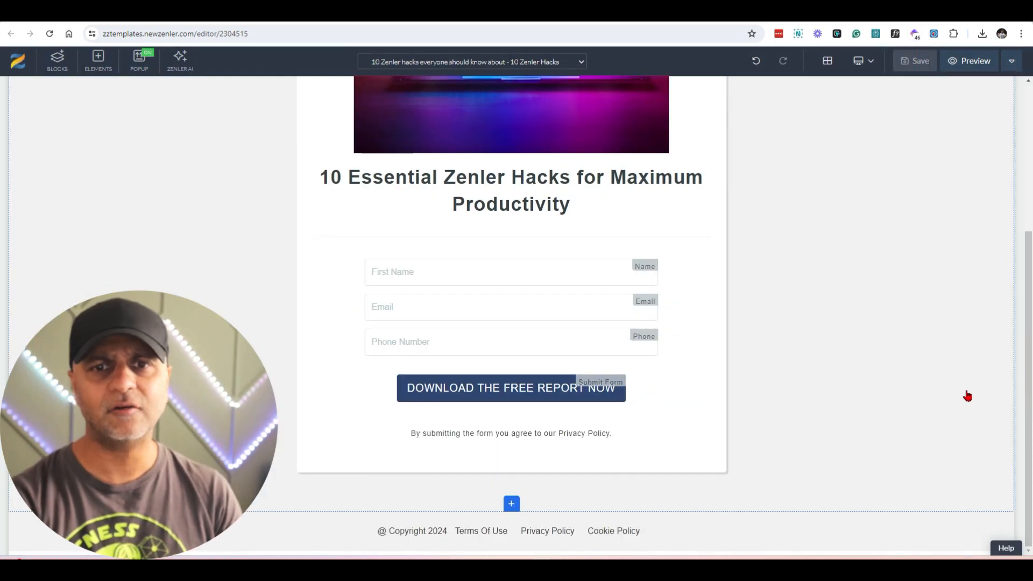
scroll(967, 396, up, 4)
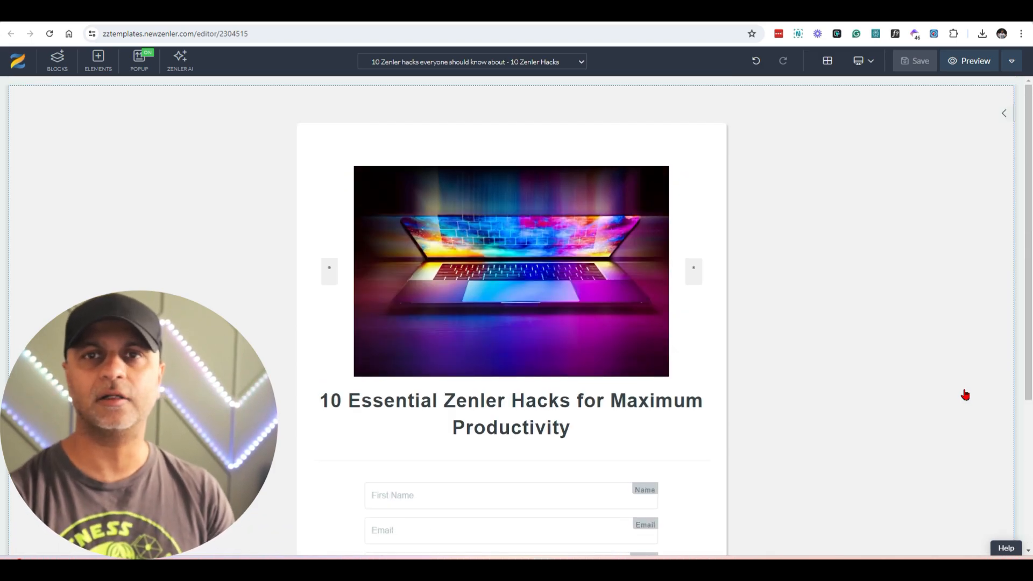
click(544, 63)
click(541, 99)
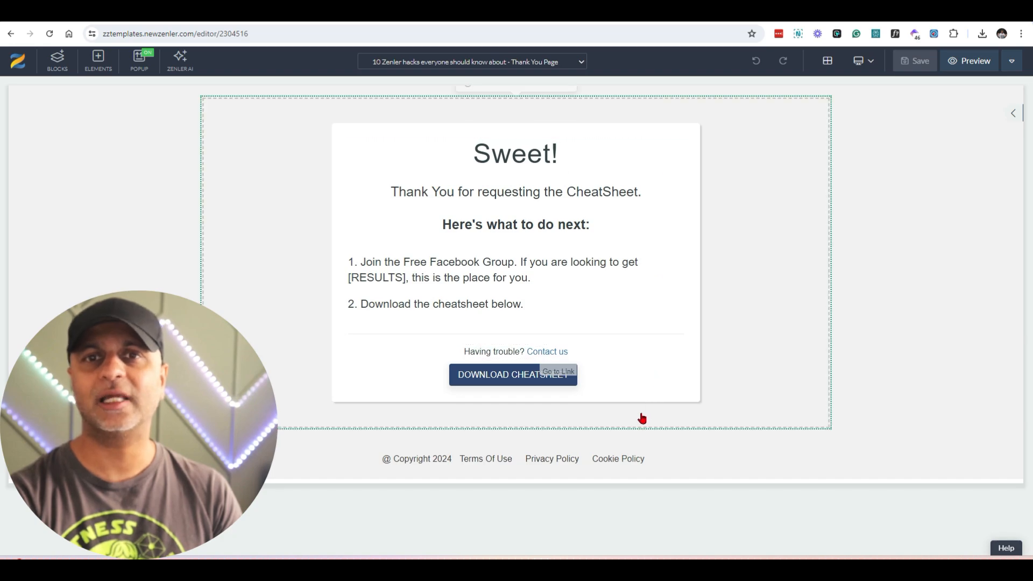
Step: Delete the "DOWNLOAD CHEATSHEET" button and the "Having trouble? Contact us" line from the Thank You Page
click(511, 378)
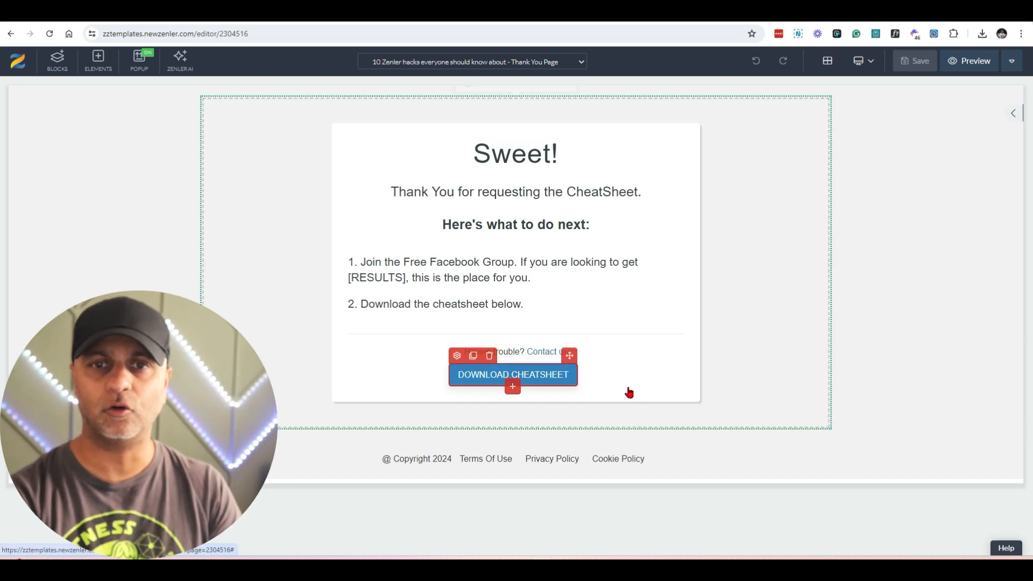
click(490, 357)
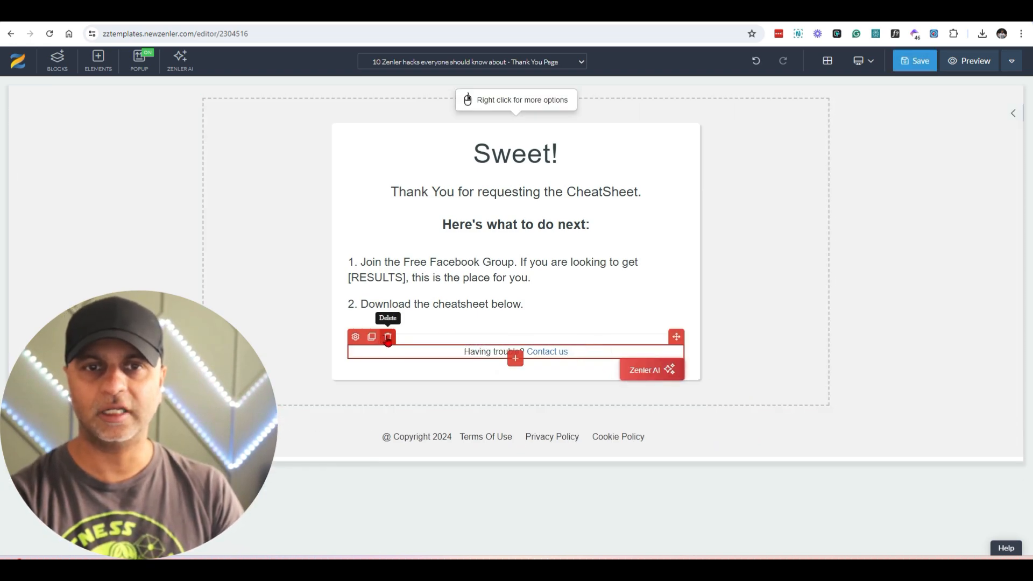
click(388, 338)
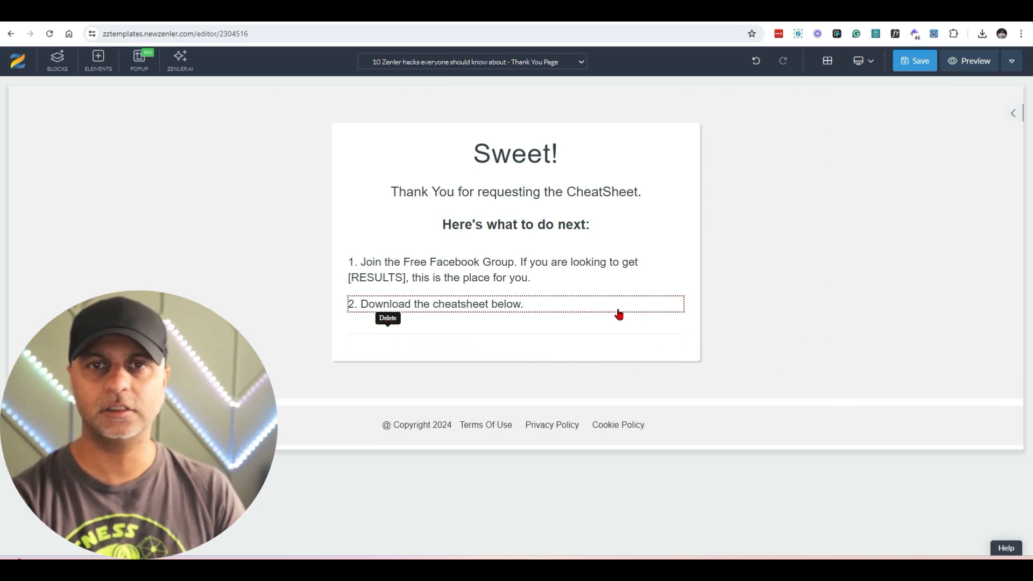
Step: Try undoing the deletion of the "Having trouble? Contact us" line on the Thank You Page
click(756, 68)
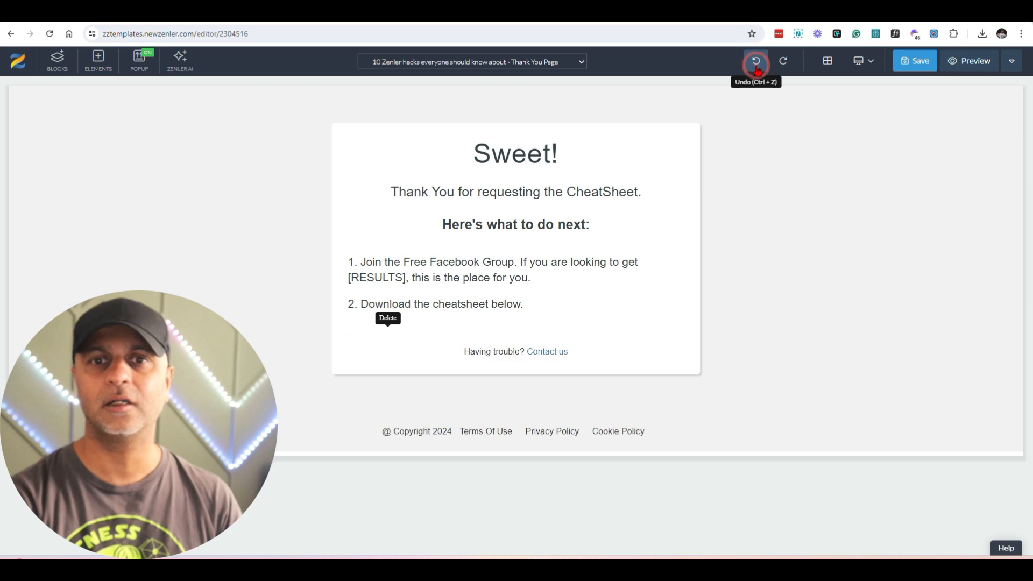
click(757, 70)
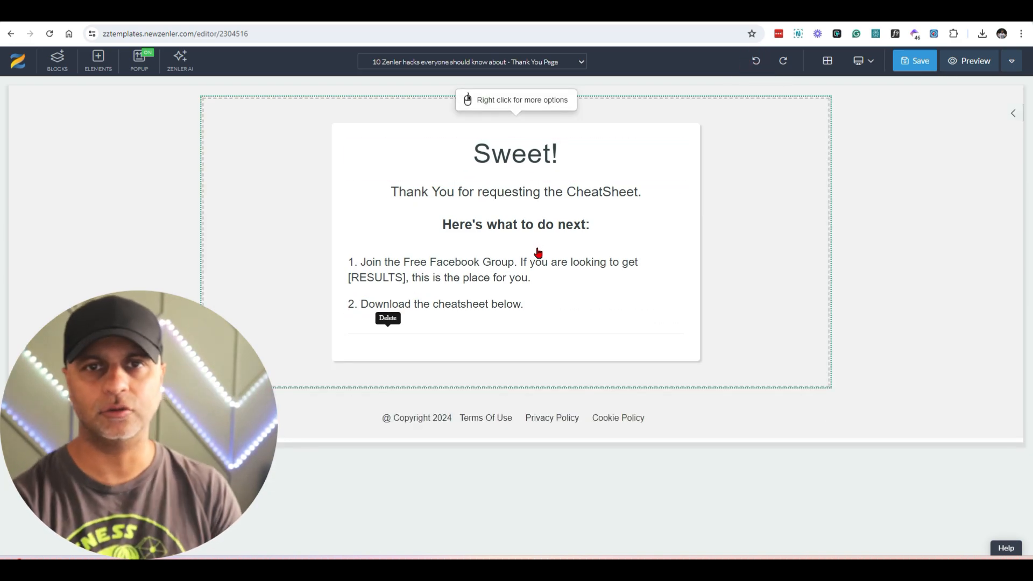
click(554, 191)
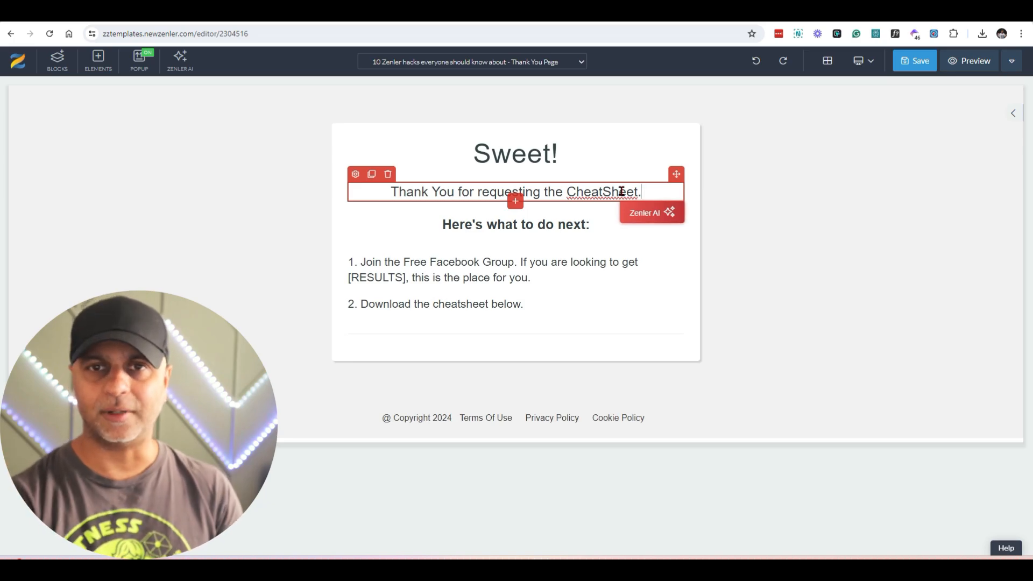
Step: Save the Thank You Page, accepting its SEO settings with the title "Thank You Page"
click(915, 61)
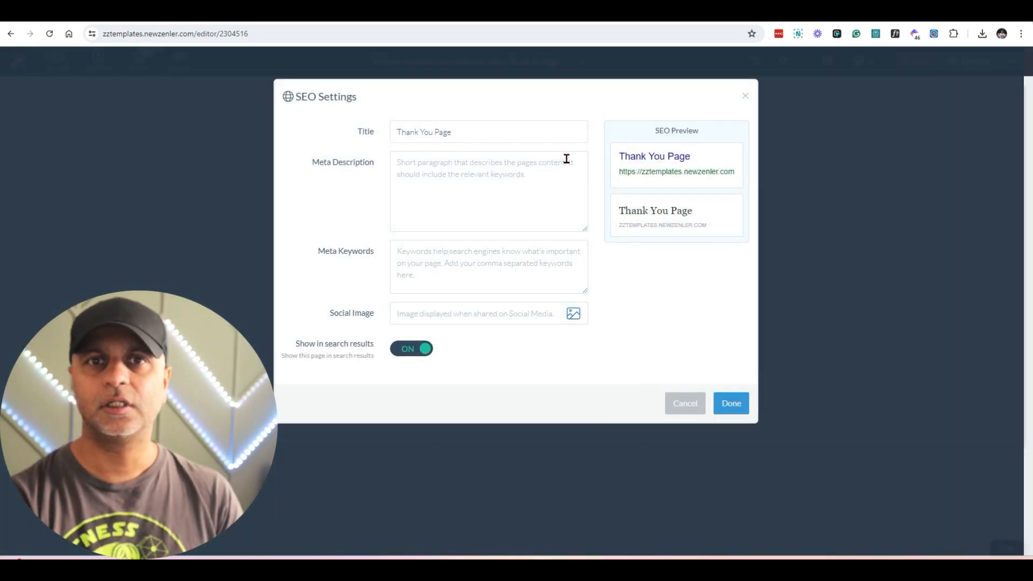
click(731, 403)
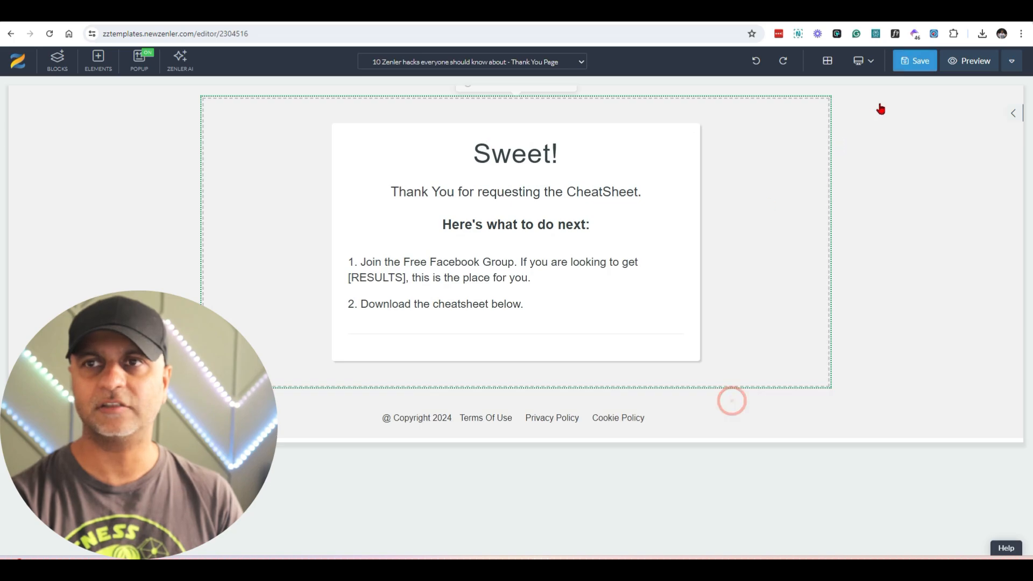
click(923, 60)
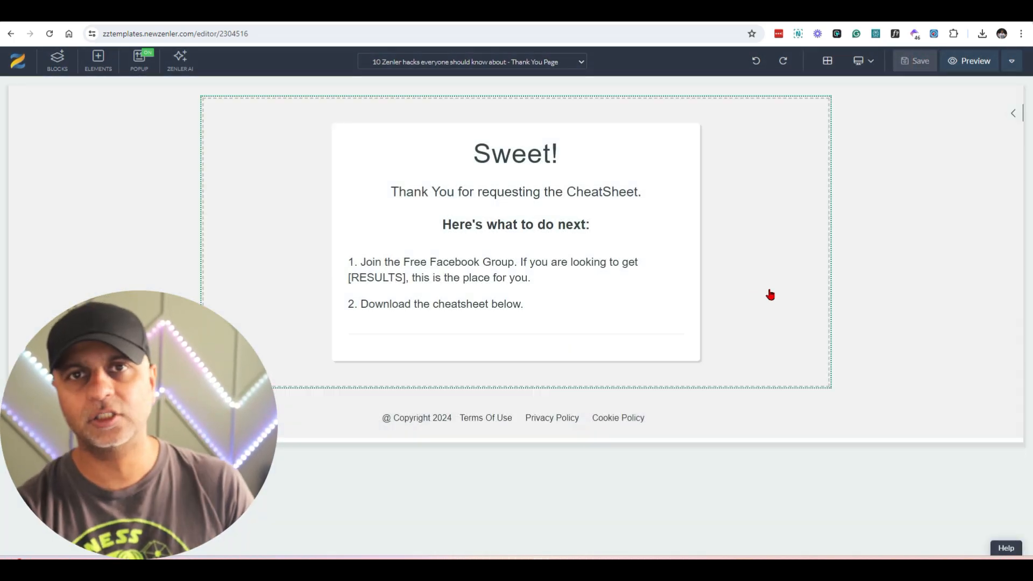
Step: Turn off "Show in search results" in the Thank You Page's SEO settings and save the page
click(1011, 61)
click(975, 106)
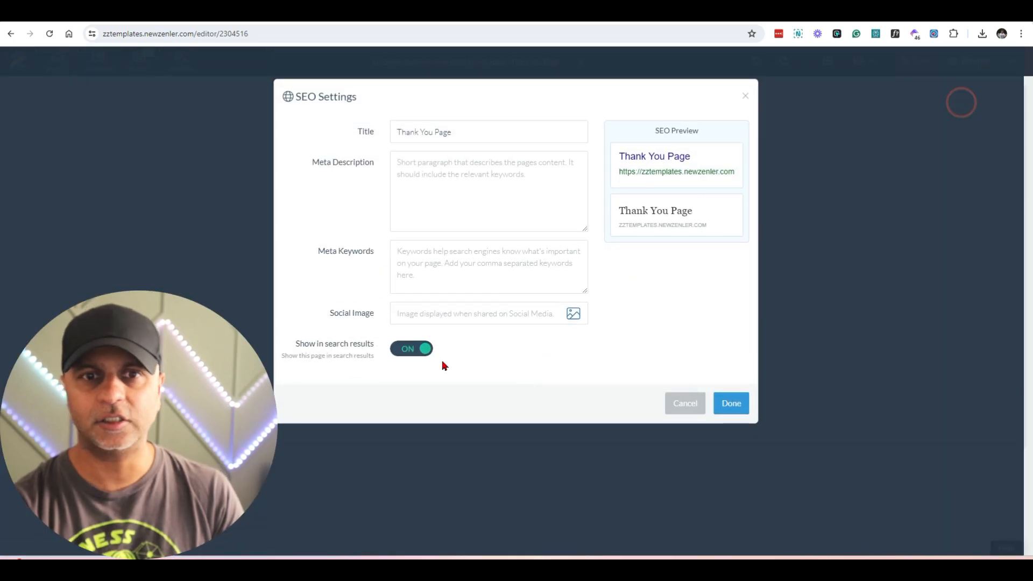
click(413, 350)
click(745, 411)
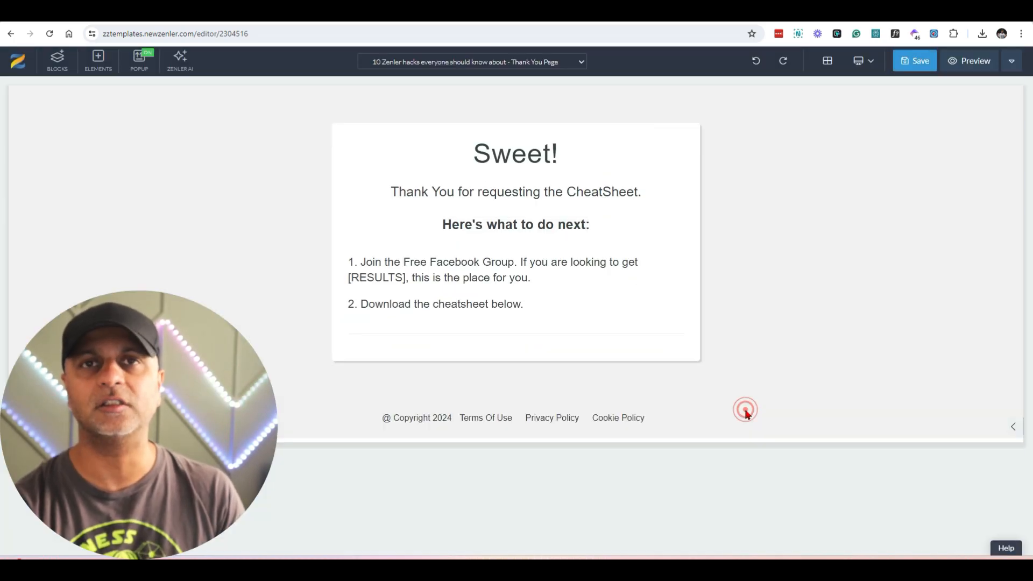
click(921, 62)
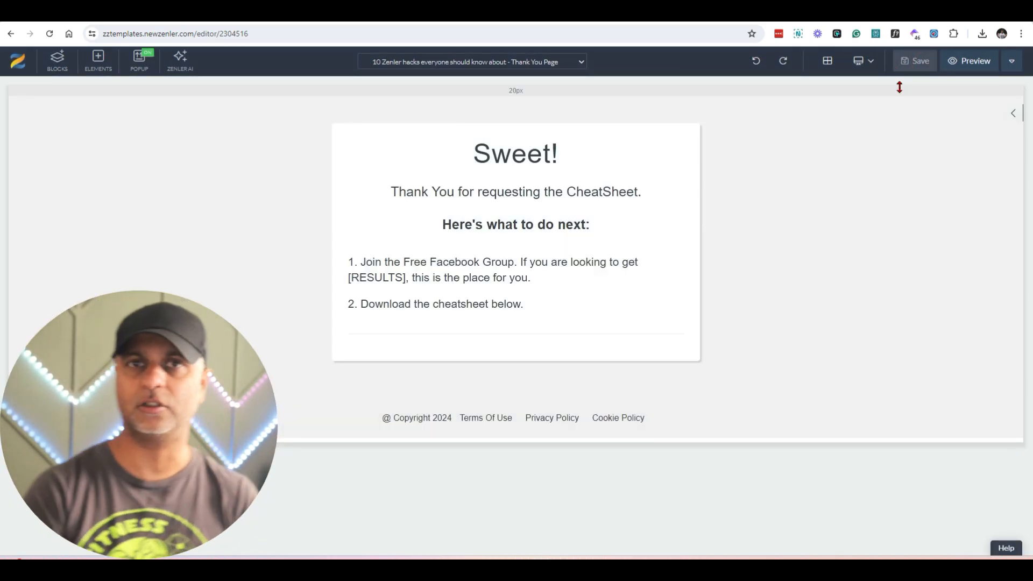
Step: Switch the editor to the "10 Zenler Hacks" optin page and check the download button's form submission settings
click(501, 58)
click(497, 81)
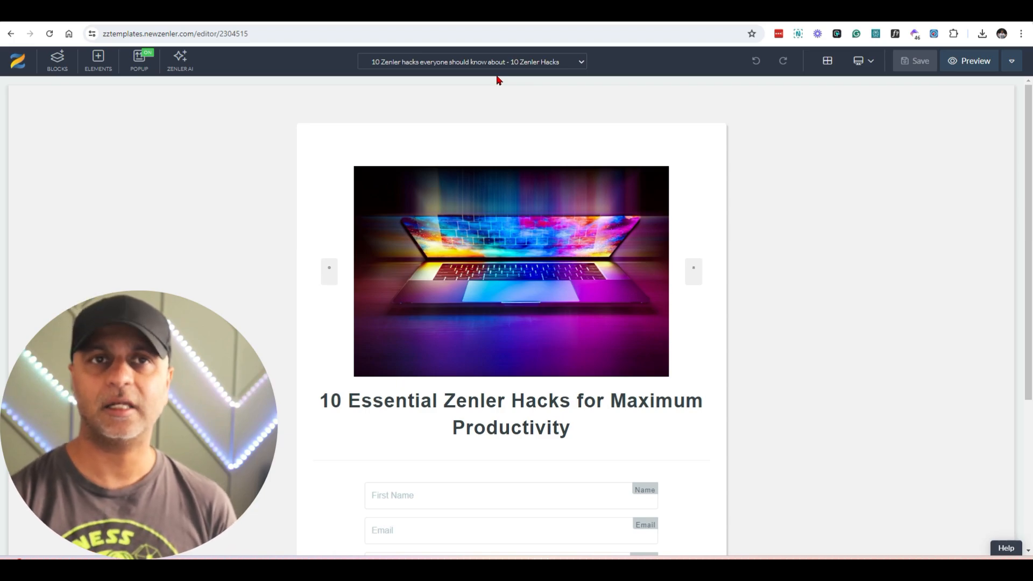
scroll(616, 512, down, 3)
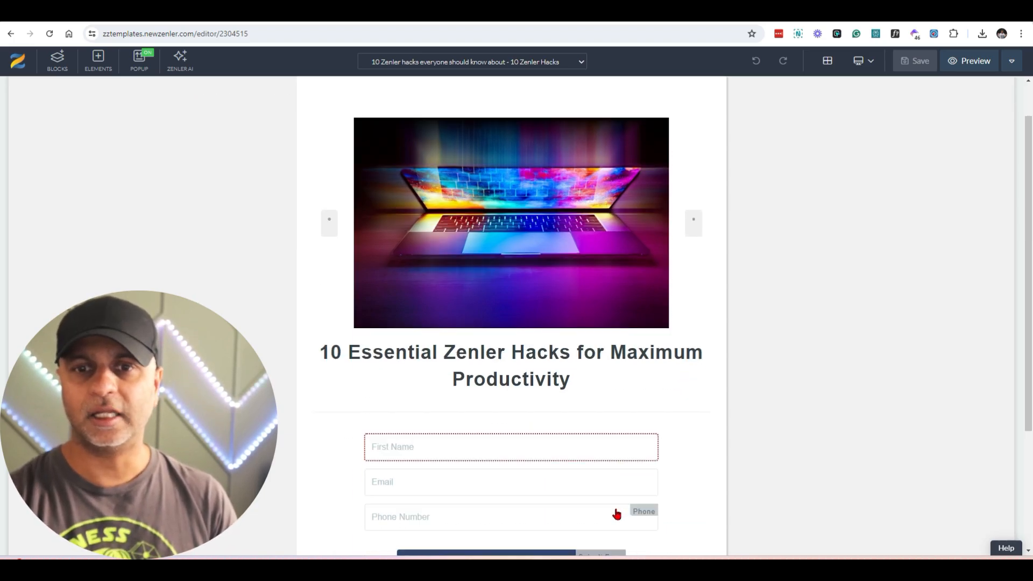
click(462, 450)
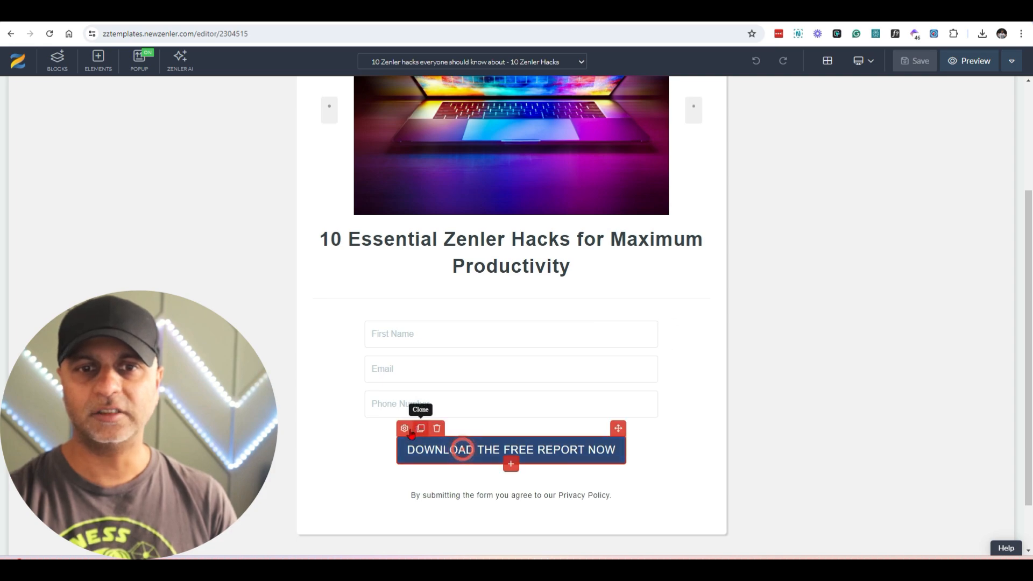
click(942, 113)
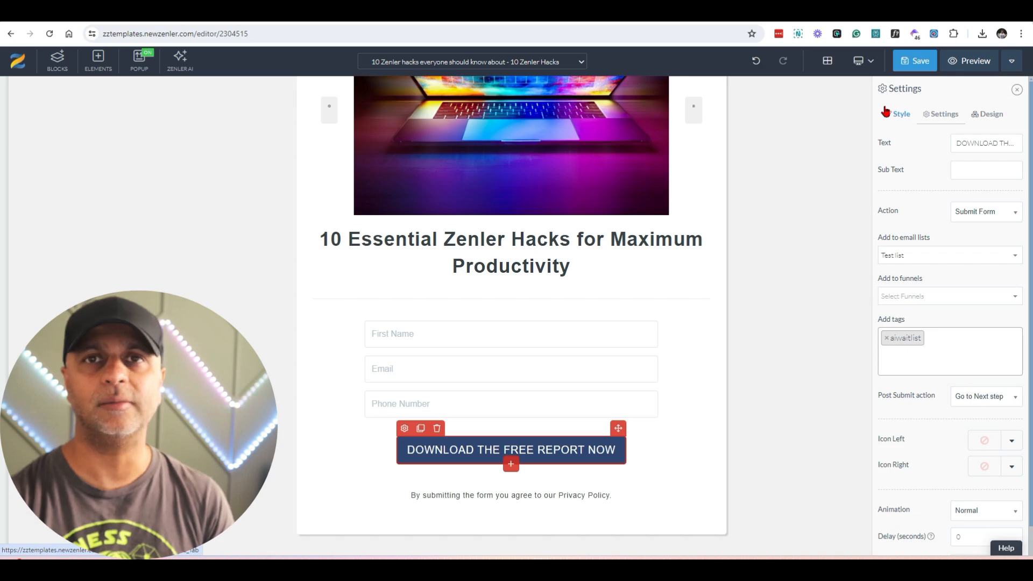
Step: Leave the page editor and create an email list named "Lead Magnets" under the email broadcasts
click(1010, 61)
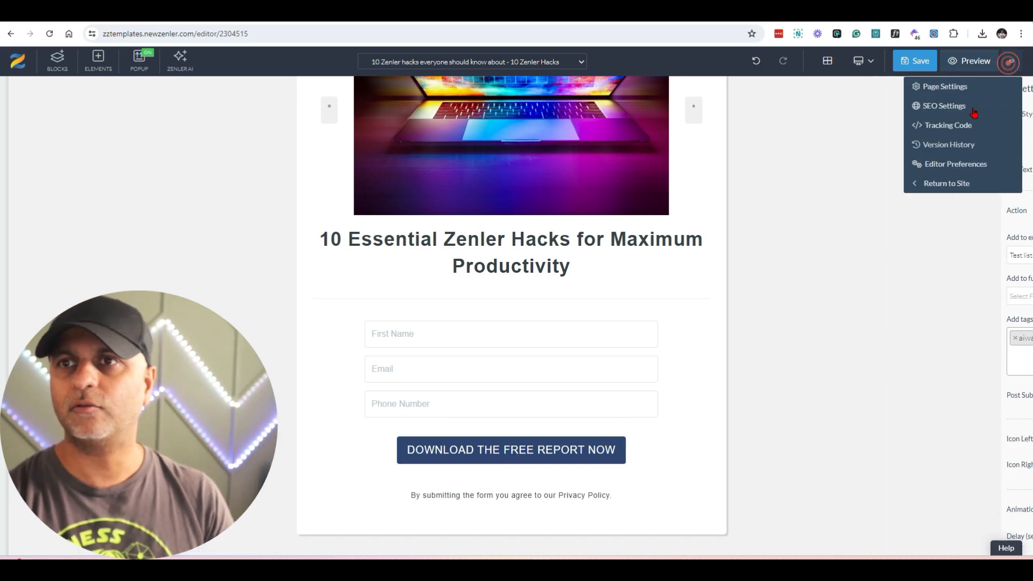
click(941, 184)
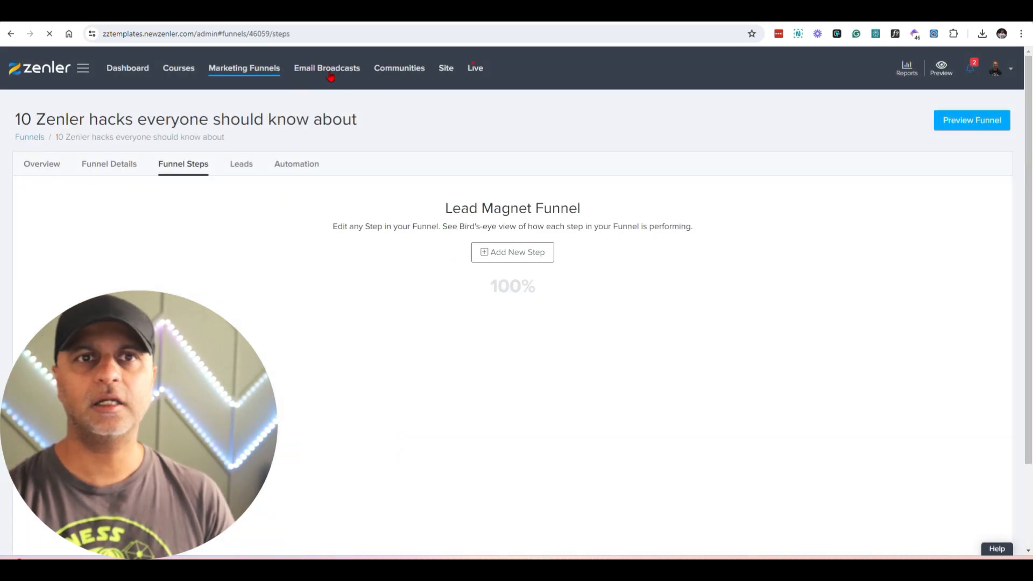
click(338, 71)
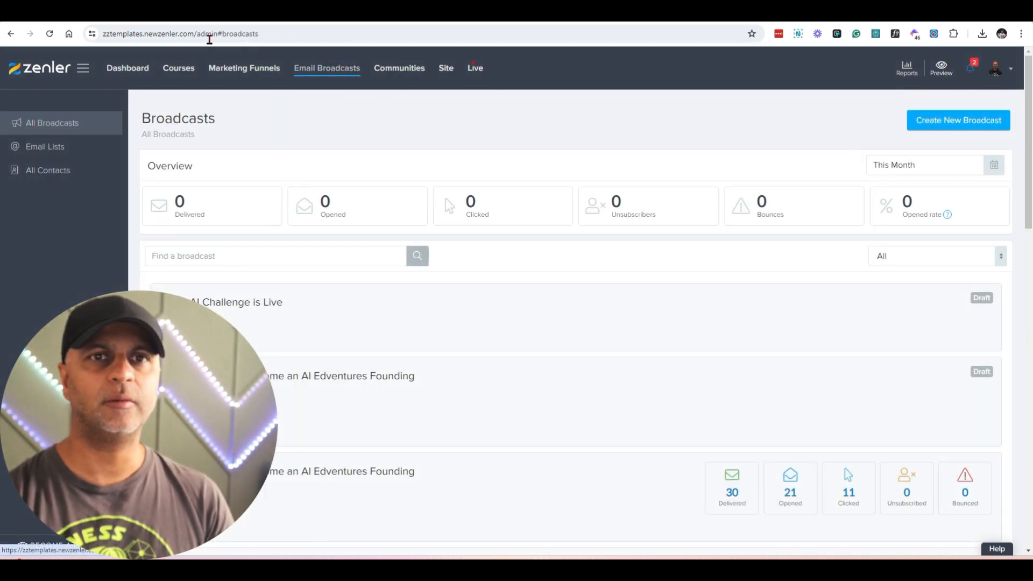
click(51, 154)
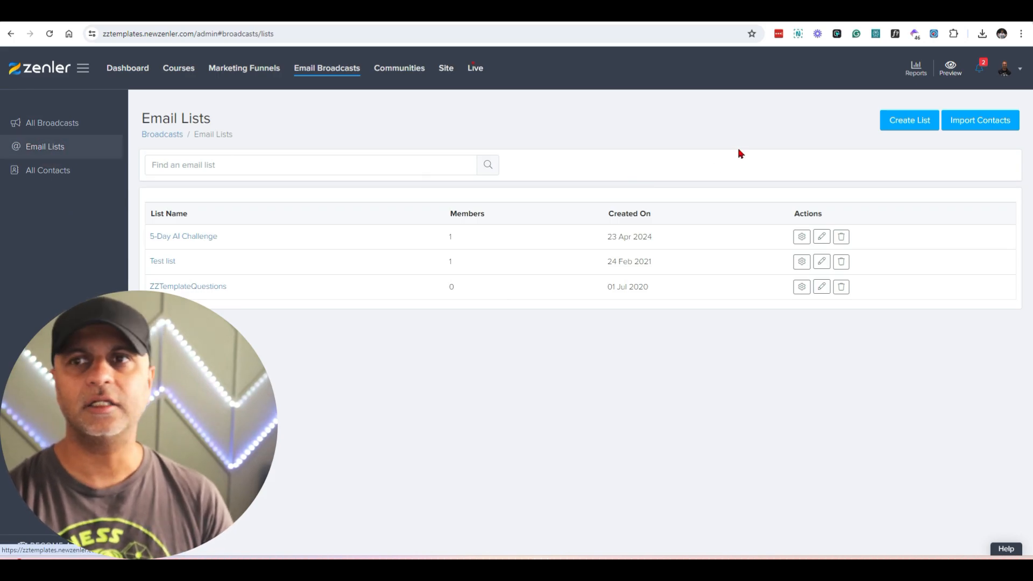
click(906, 122)
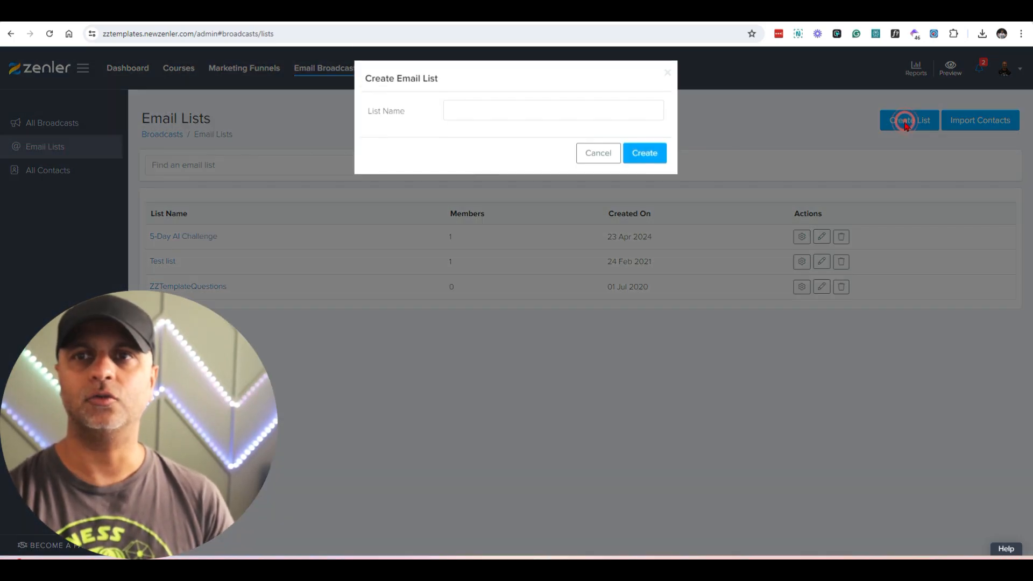
click(472, 108)
text(Lead Magnets)
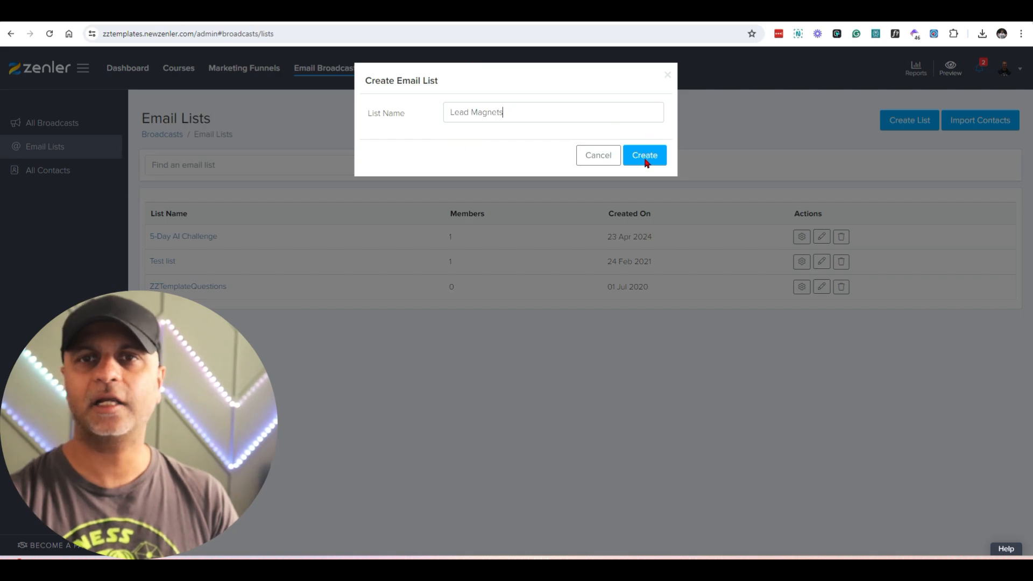
click(645, 155)
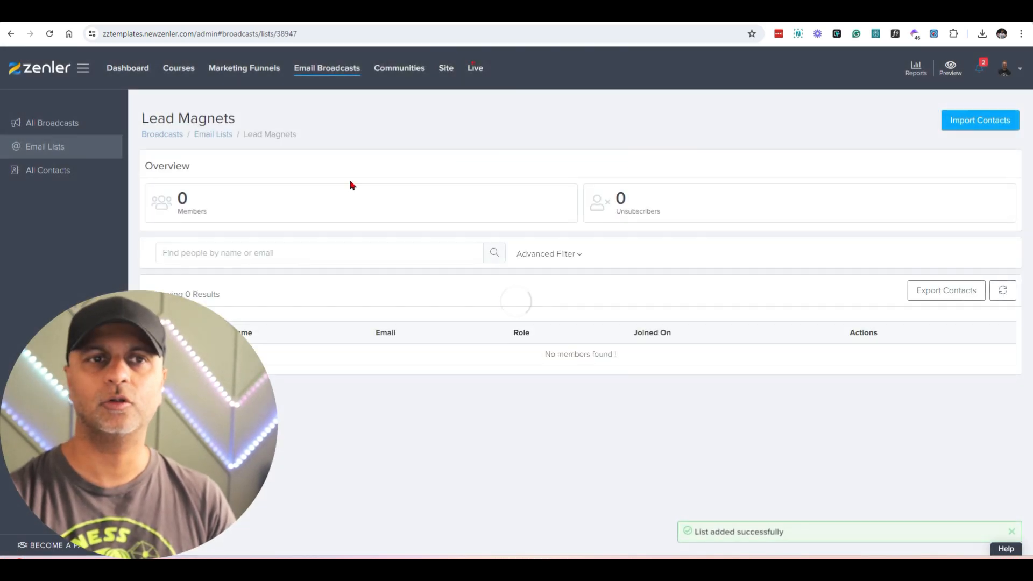
Step: Go to the steps of the "10 Zenler hacks everyone should know about" funnel and open its "10 Zenler Hacks" step for editing
click(248, 69)
click(441, 390)
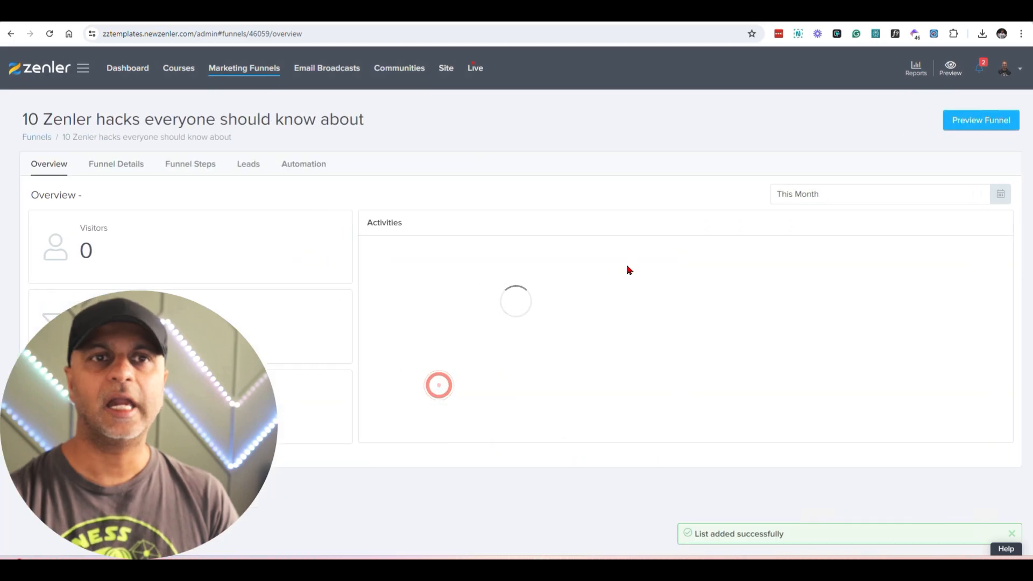
click(191, 166)
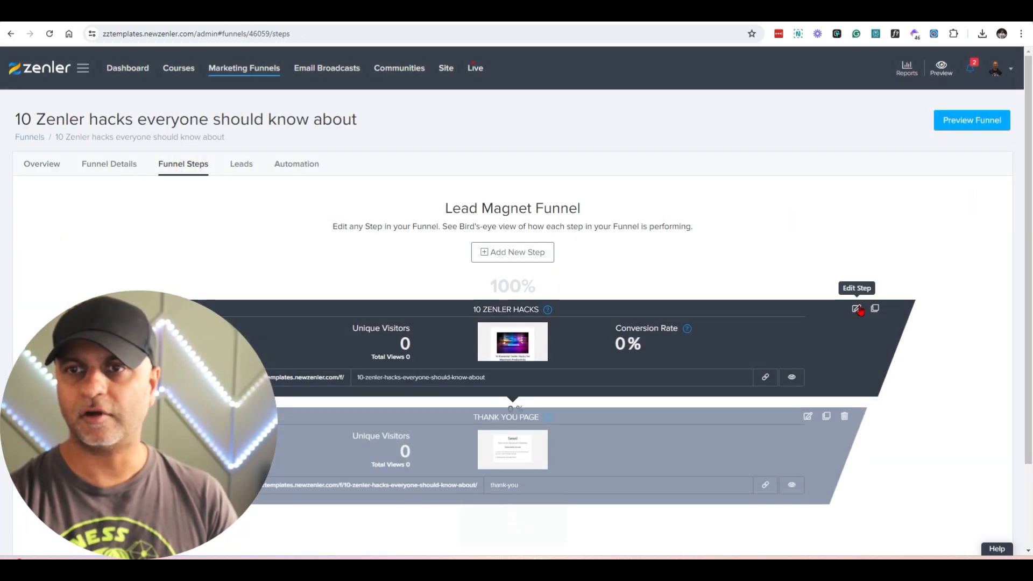
click(857, 306)
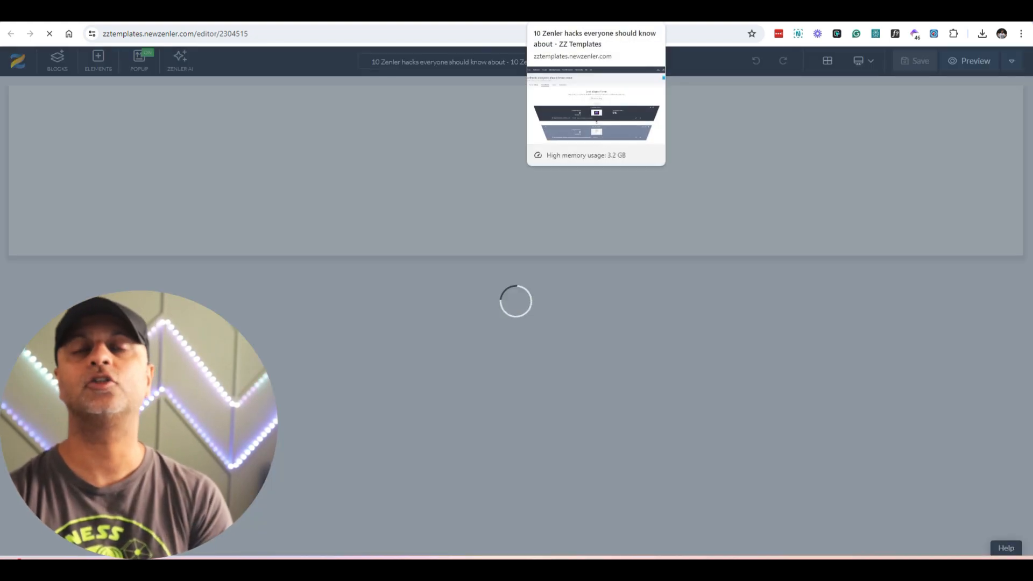
Step: Add the "Lead Magnets" email list to the "DOWNLOAD THE FREE REPORT NOW" button's submit action and save the page
scroll(694, 458, down, 4)
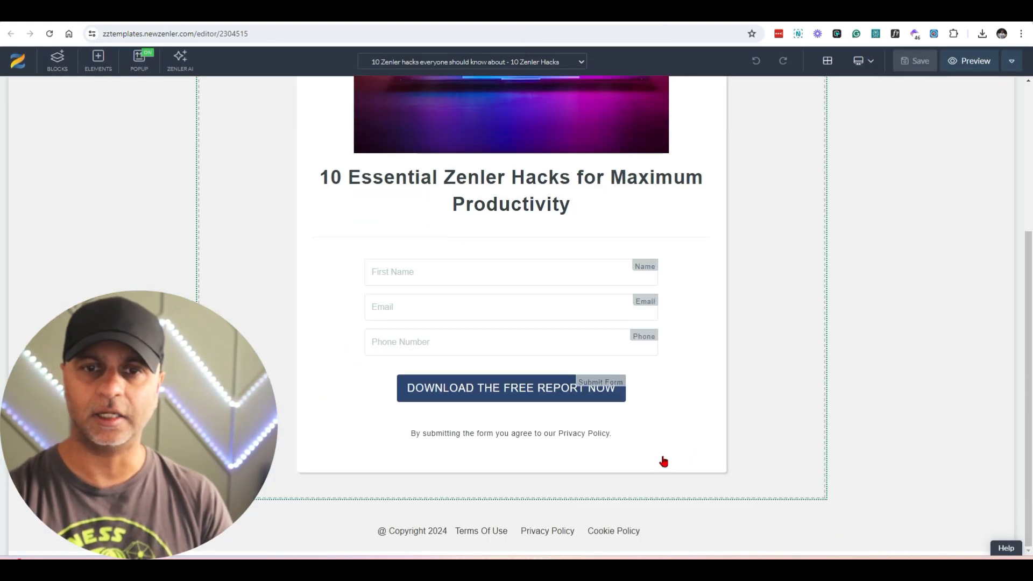
click(409, 383)
click(404, 365)
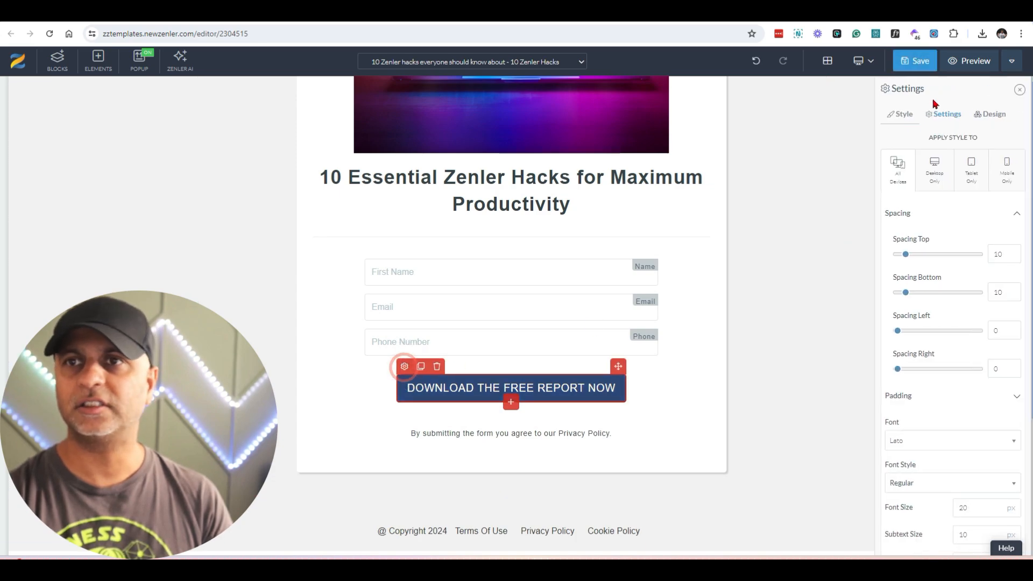
click(944, 114)
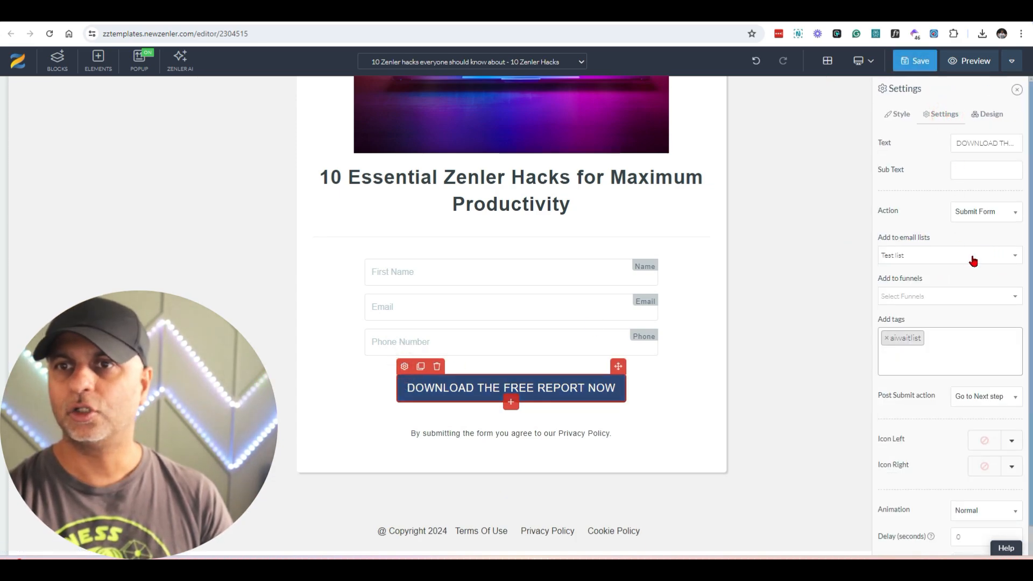
click(974, 260)
click(892, 229)
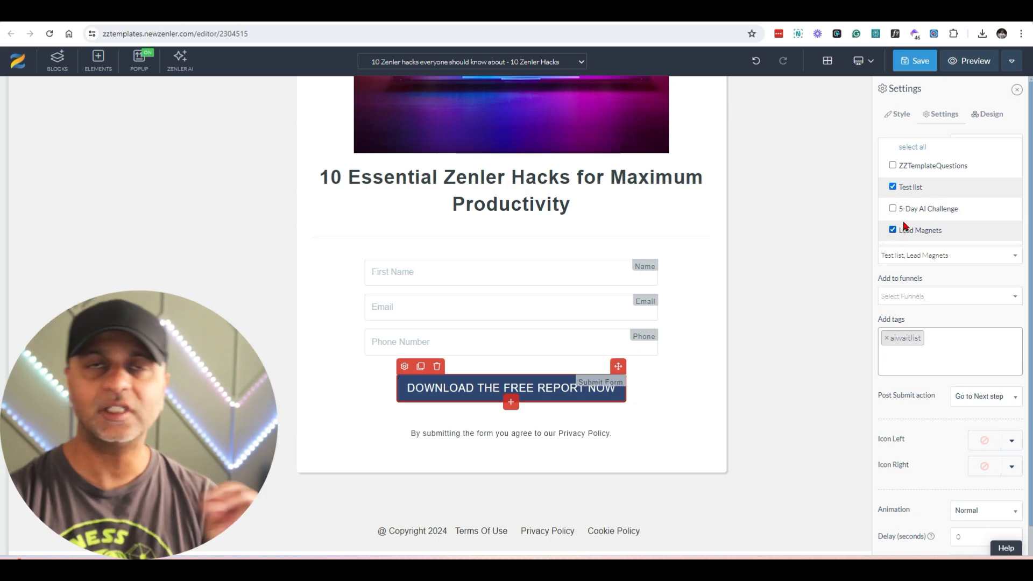
click(785, 195)
click(917, 61)
Step: Leave the page editor and open the overview of the "10 Zenler hacks everyone should know about" funnel from the funnel list
click(1011, 61)
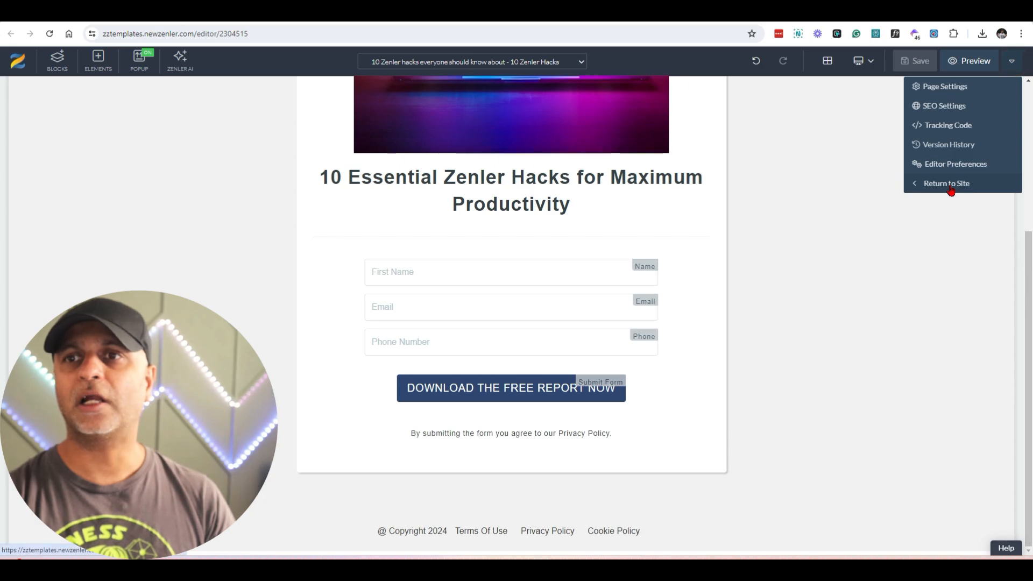
click(949, 184)
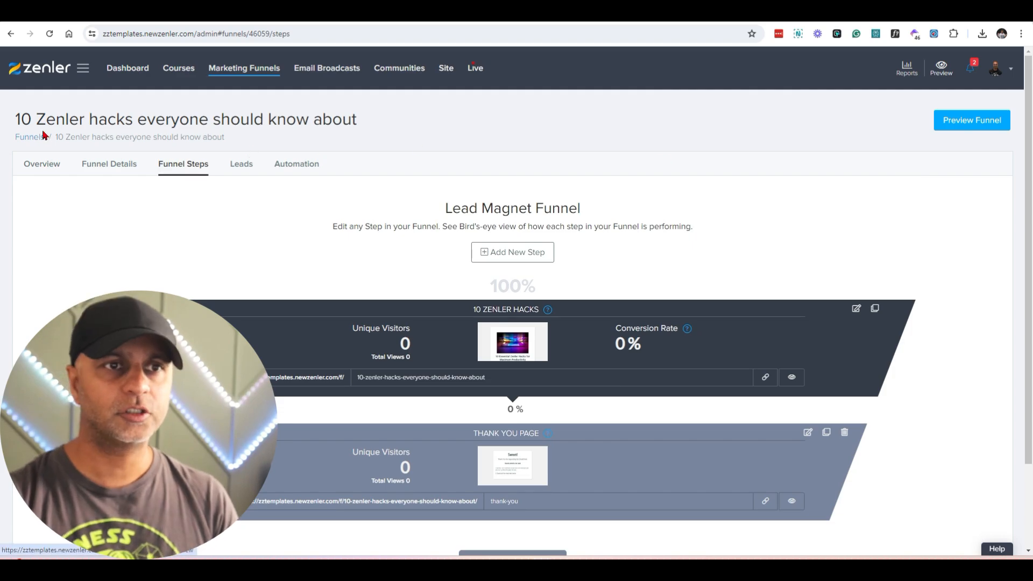
click(253, 68)
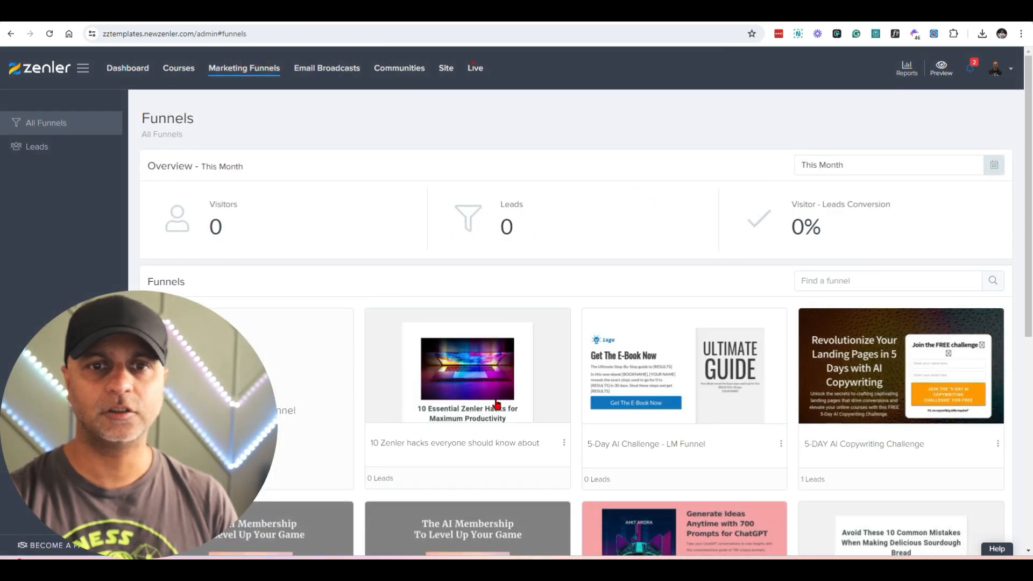
scroll(516, 314, down, 1)
click(517, 314)
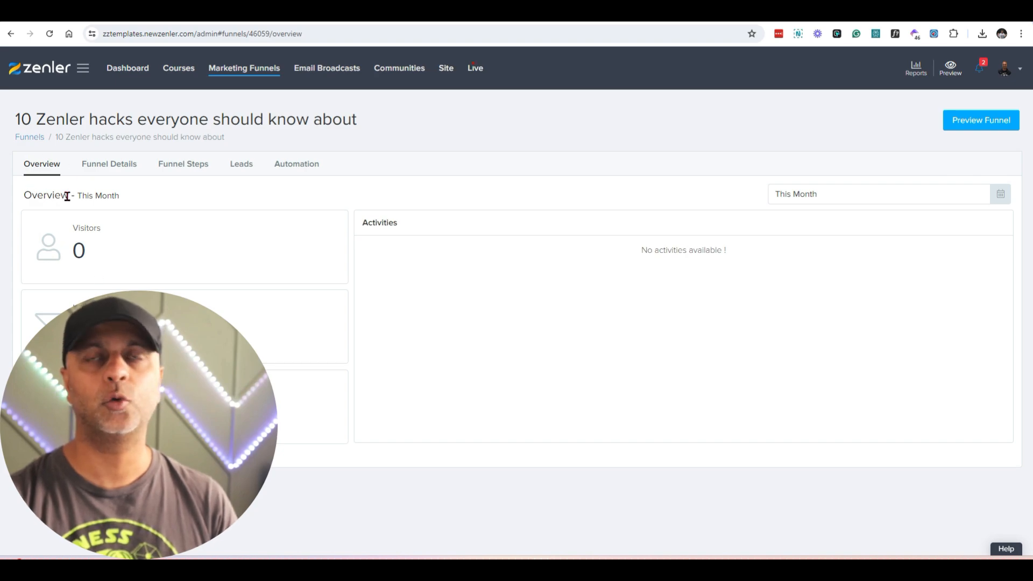
Step: Review the funnel's visitor, lead and conversion statistics and its reporting date range
drag(71, 230, 110, 334)
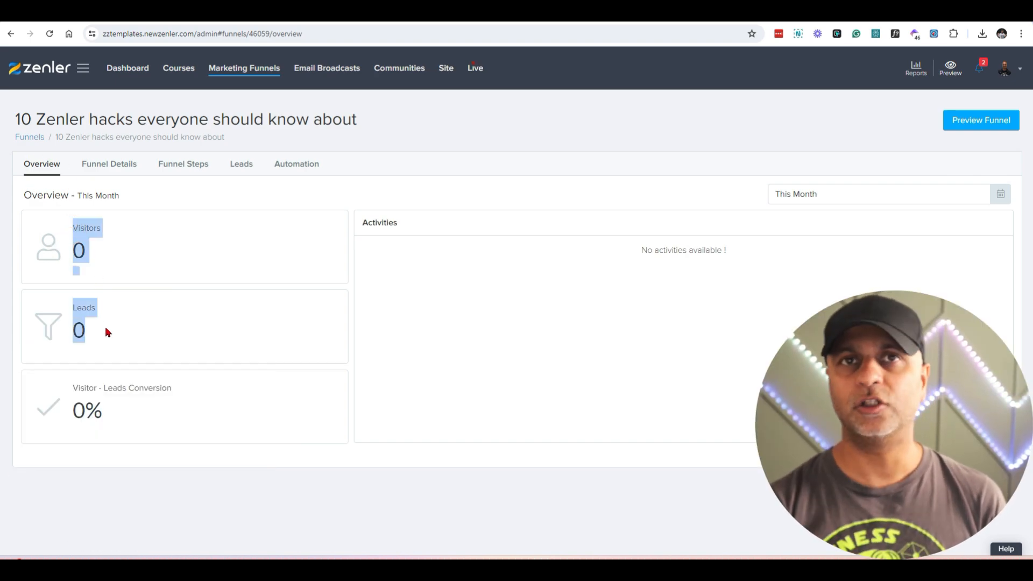
click(886, 190)
click(799, 371)
Step: Add a new step based on the Blank Page template to the end of the "10 Zenler hacks everyone should know about" funnel
click(104, 164)
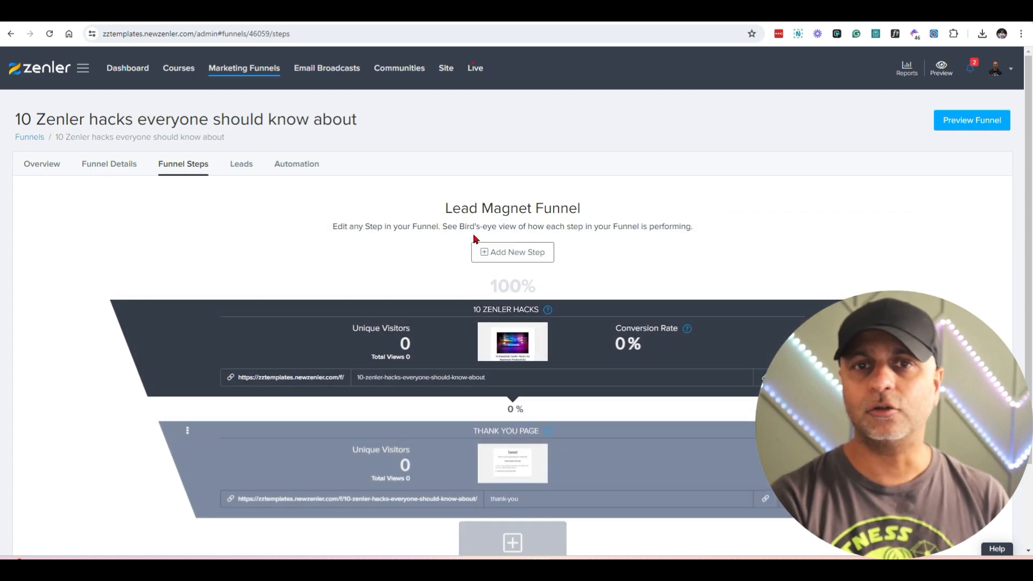
scroll(522, 253, down, 2)
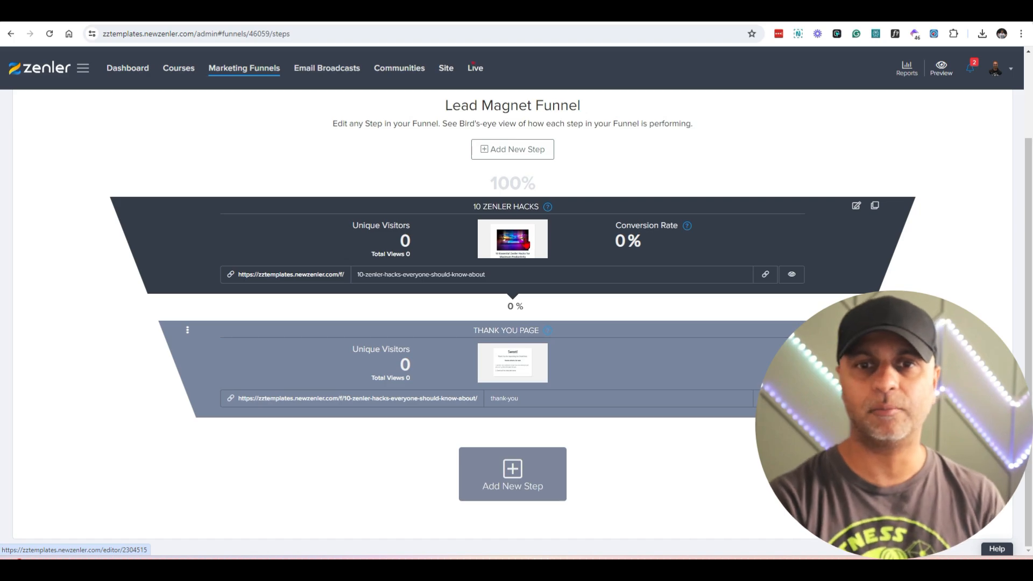
click(512, 472)
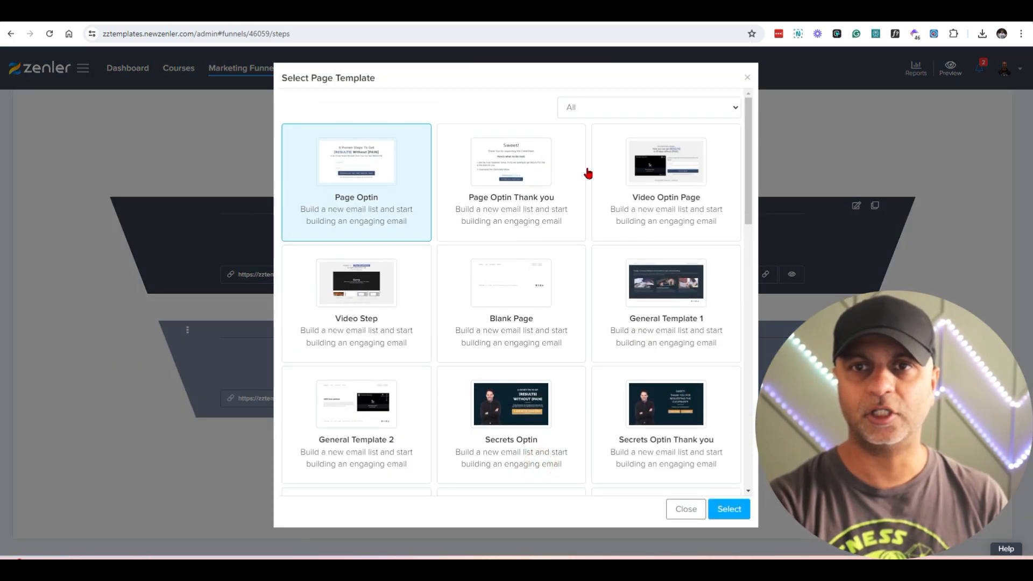
click(559, 309)
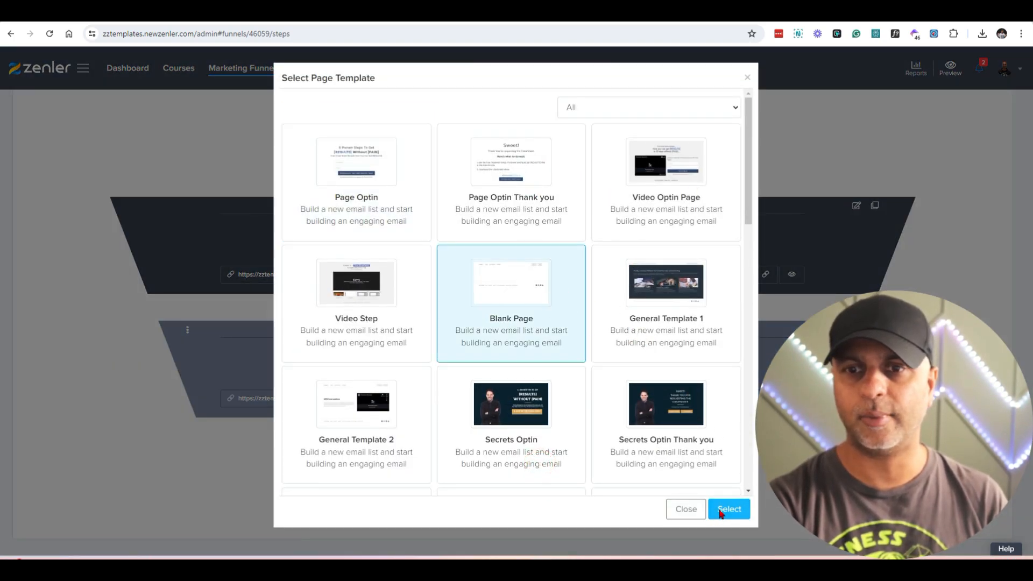
click(728, 510)
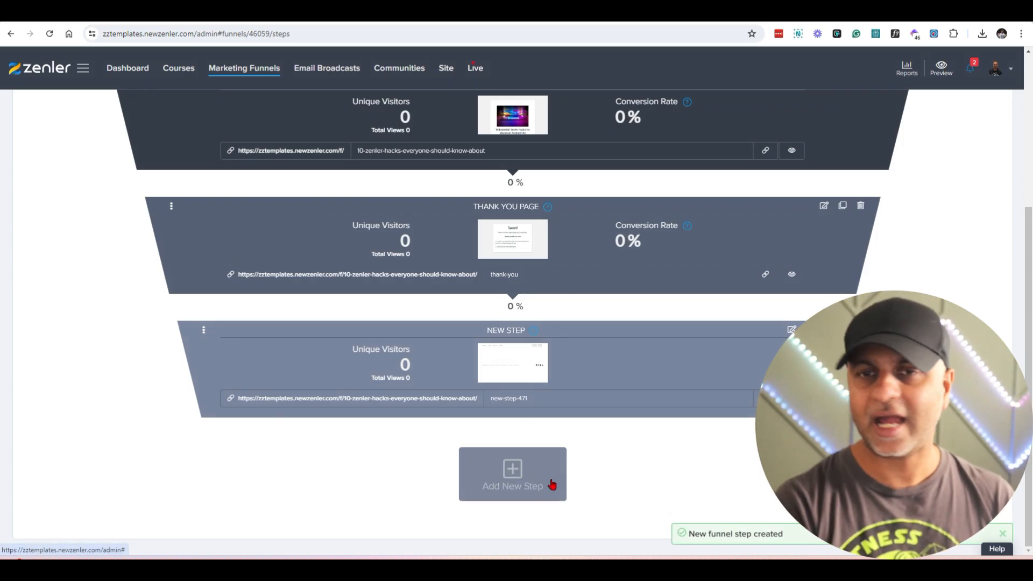
Step: Check the people subscribed to the funnel and its Email Drip Sequence automation rule
scroll(656, 473, up, 5)
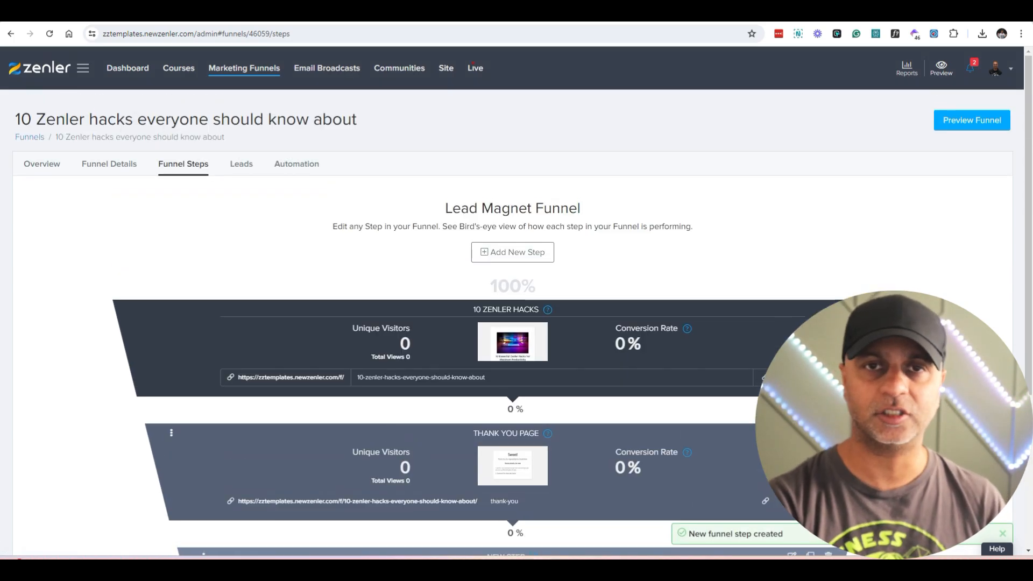
click(246, 167)
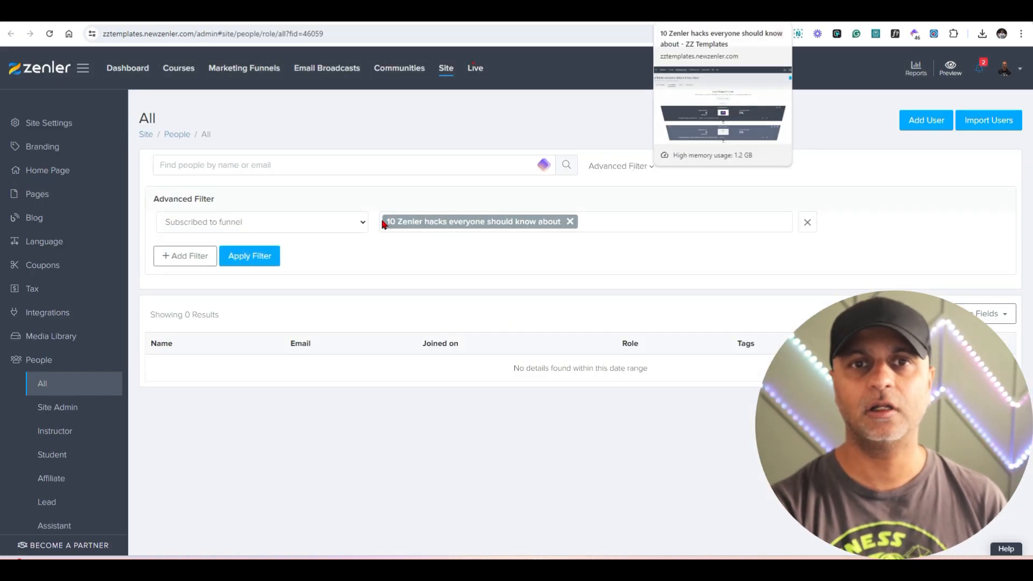
click(298, 163)
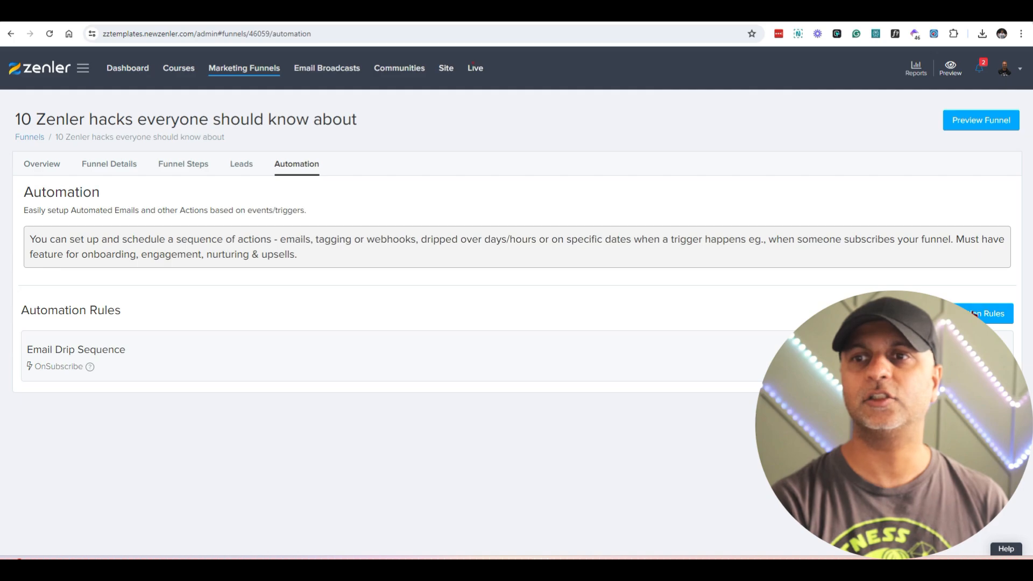
click(975, 314)
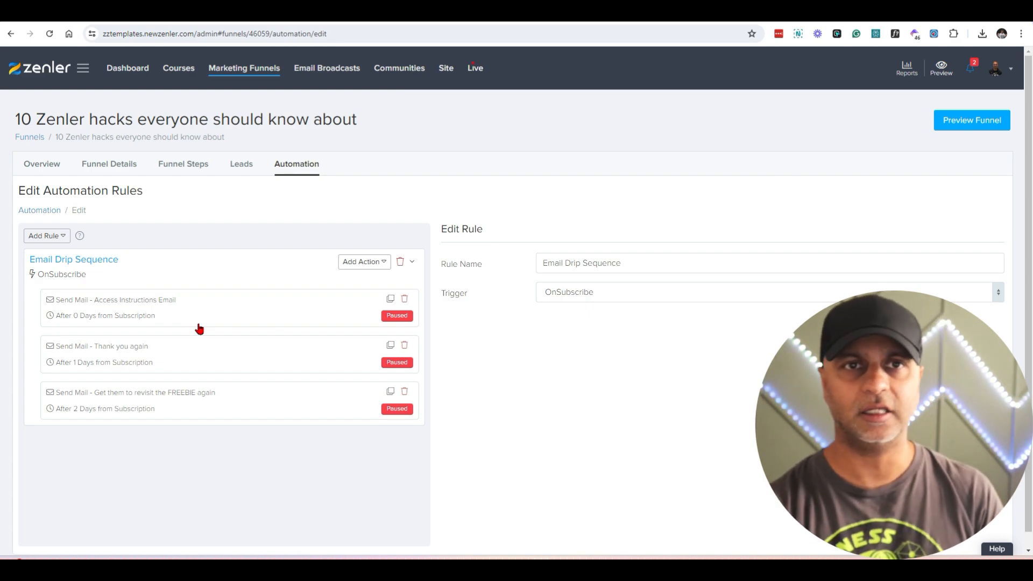
Step: Open the site's media library and filter the files to the PDF type
click(444, 74)
click(64, 337)
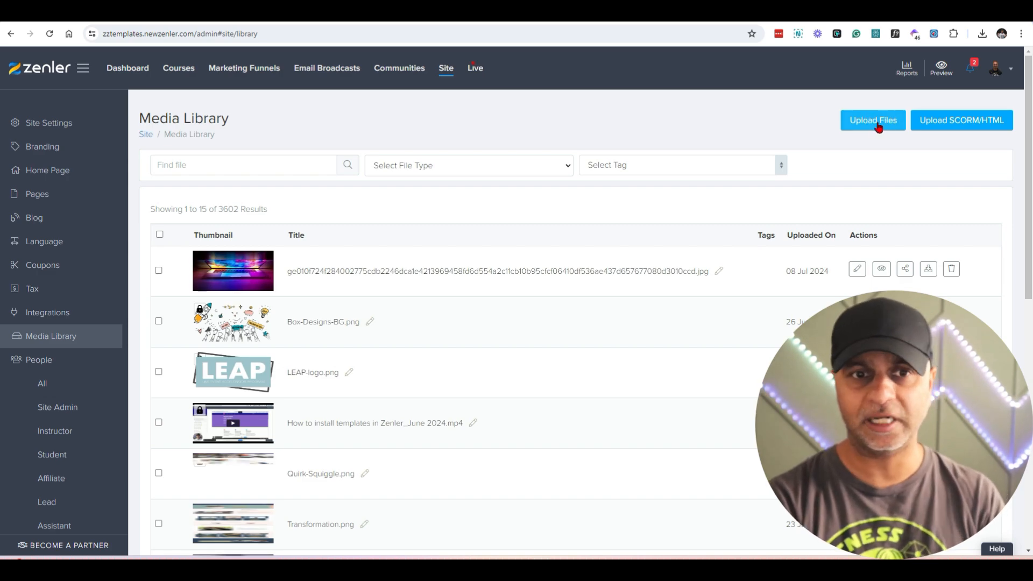
click(535, 166)
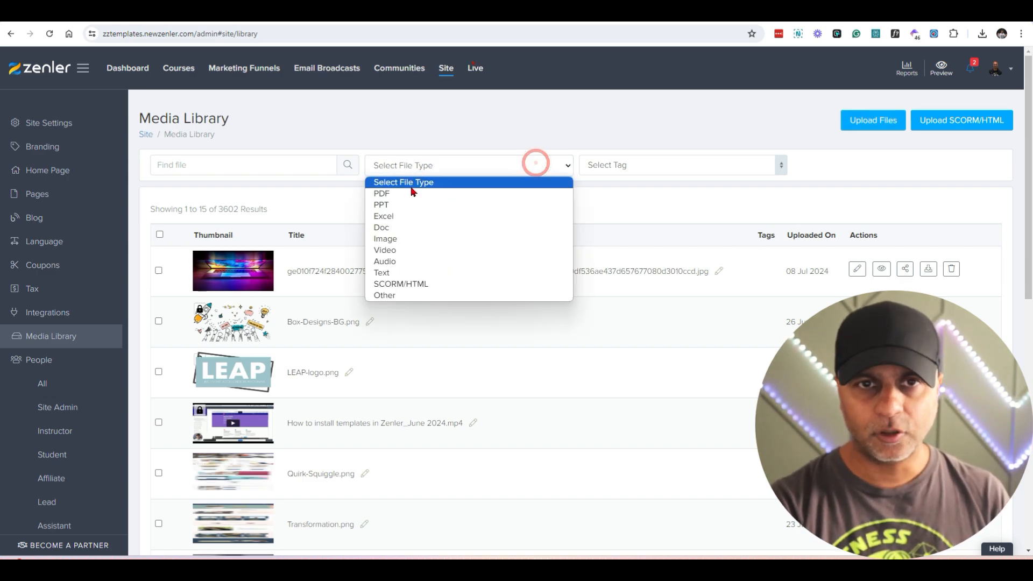
click(378, 198)
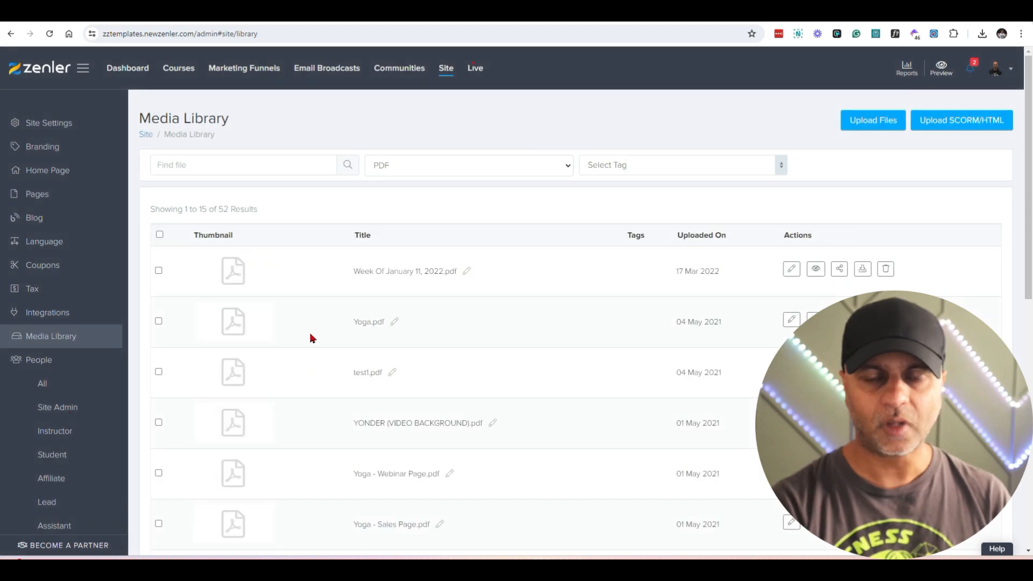
Step: Set link sharing for Yoga.pdf to "Anyone with this link can download", copy its download link and save the sharing settings
double_click(347, 322)
key(ctrl+plus)
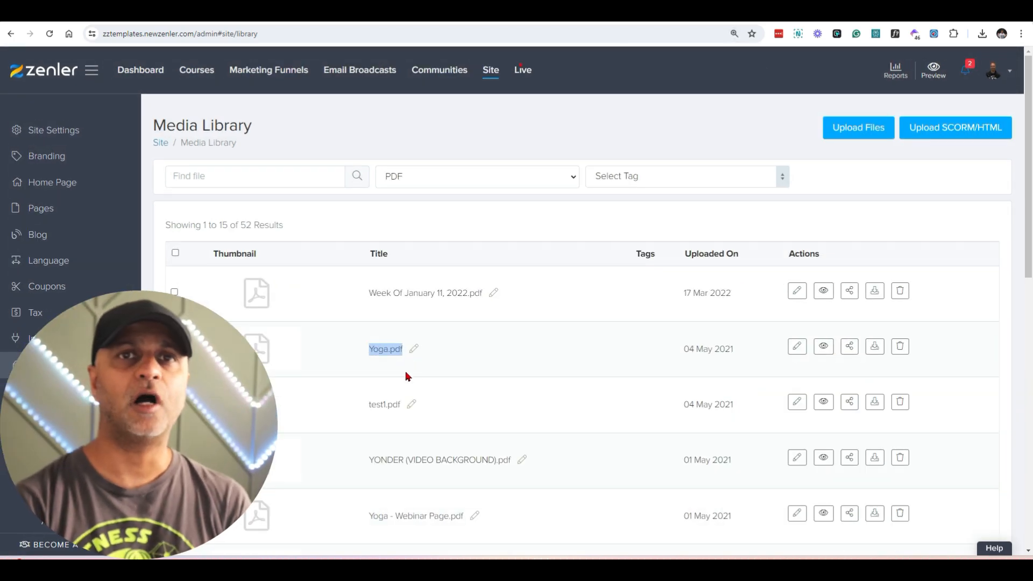
click(850, 346)
click(411, 133)
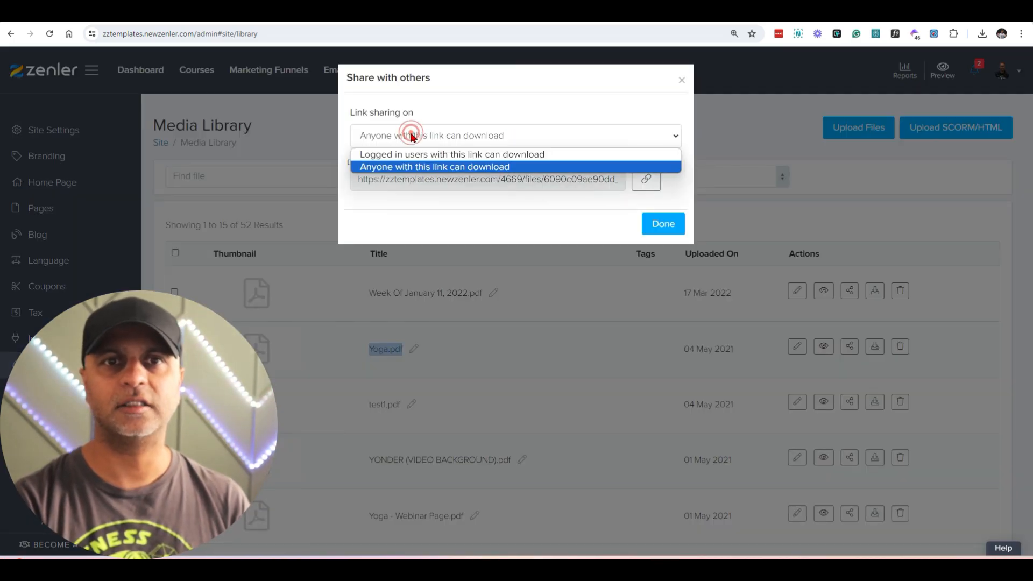
click(412, 133)
click(411, 135)
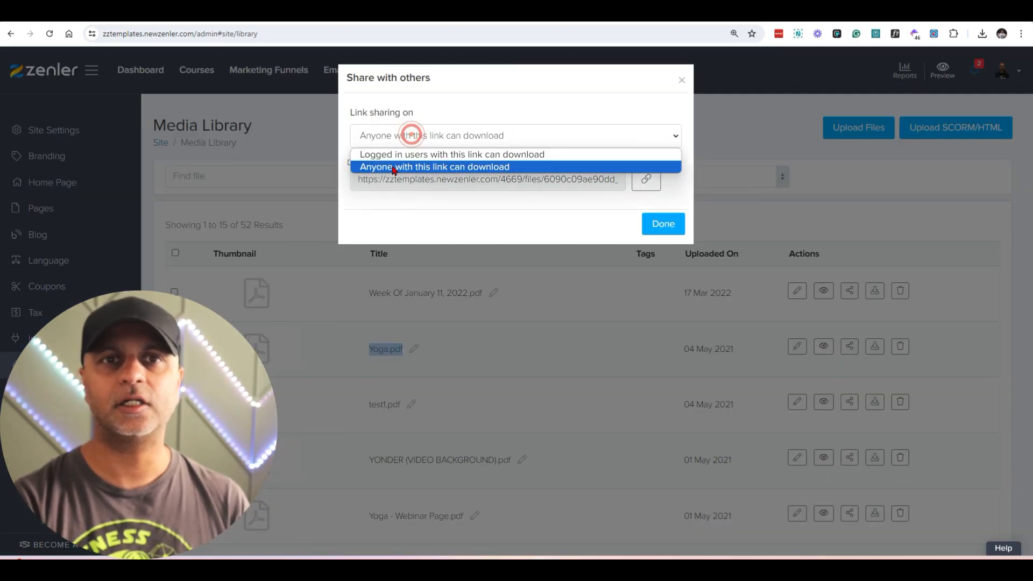
click(515, 168)
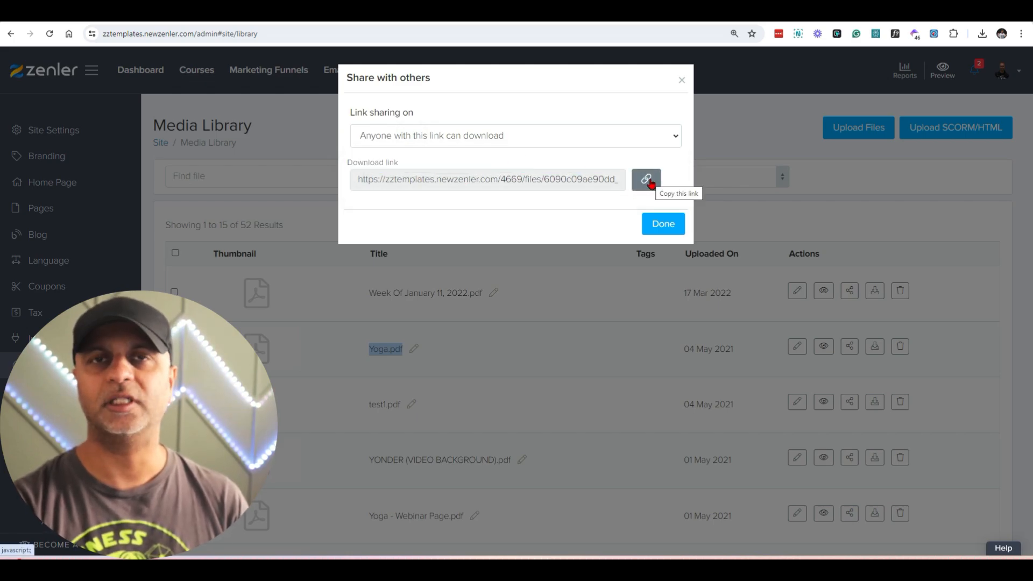
click(646, 180)
click(664, 223)
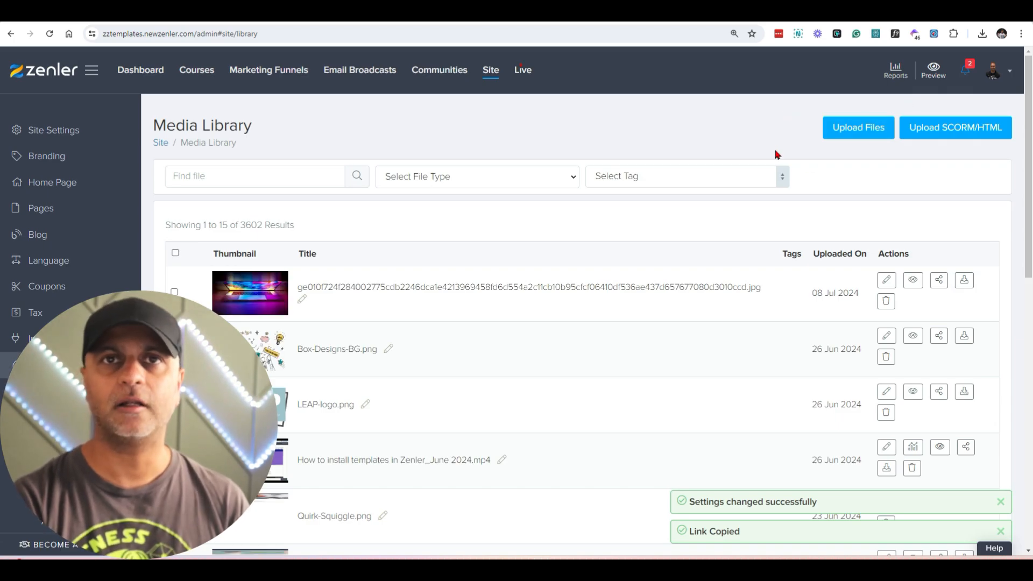
Step: Filter the media library to PDF files again and recopy the public download link of Yoga.pdf
click(456, 177)
click(440, 204)
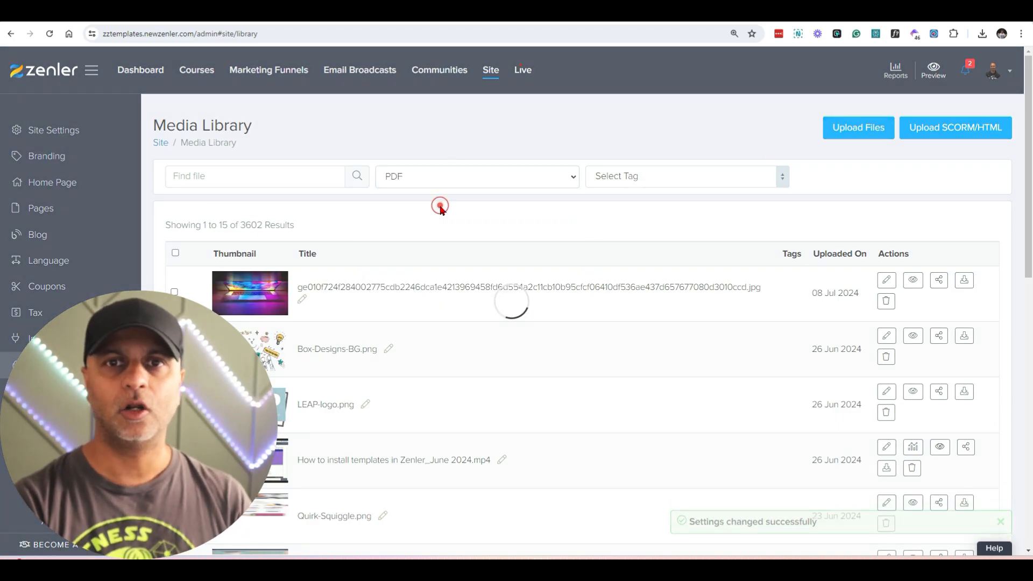
click(849, 346)
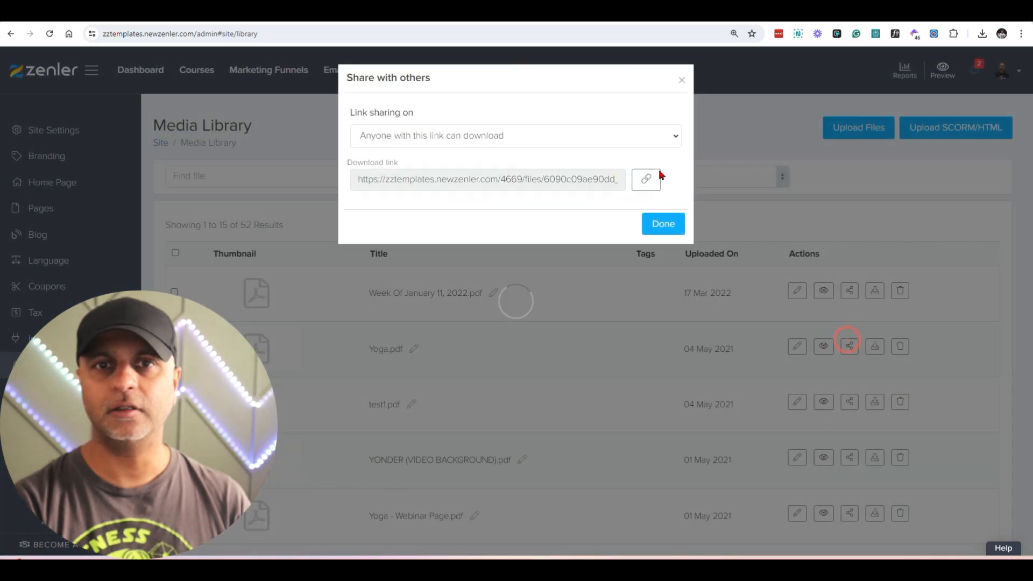
click(365, 141)
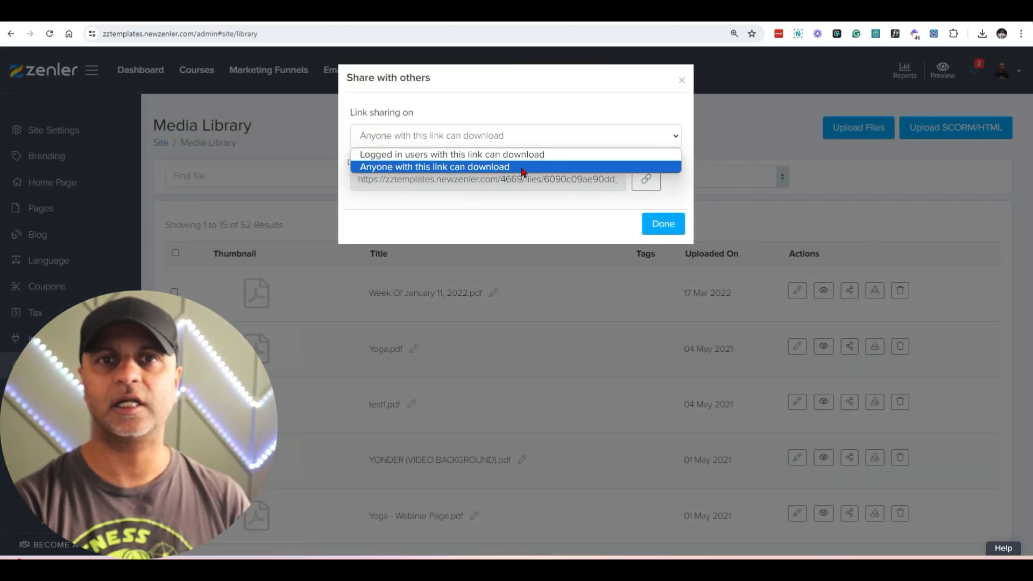
click(521, 167)
click(643, 180)
click(666, 224)
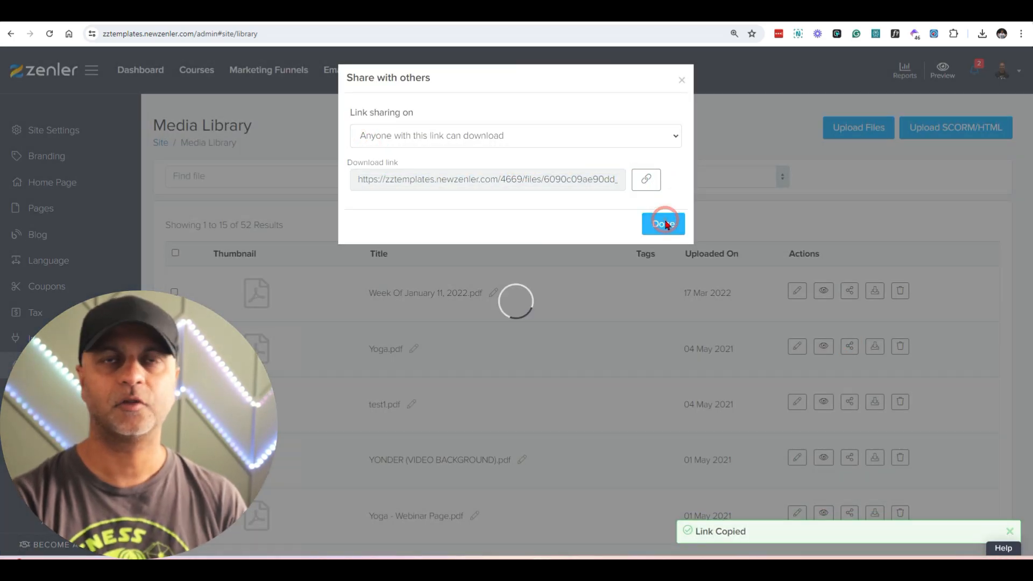
Step: Return to the "10 Zenler hacks everyone should know about" funnel and open its automation rules for editing
click(290, 73)
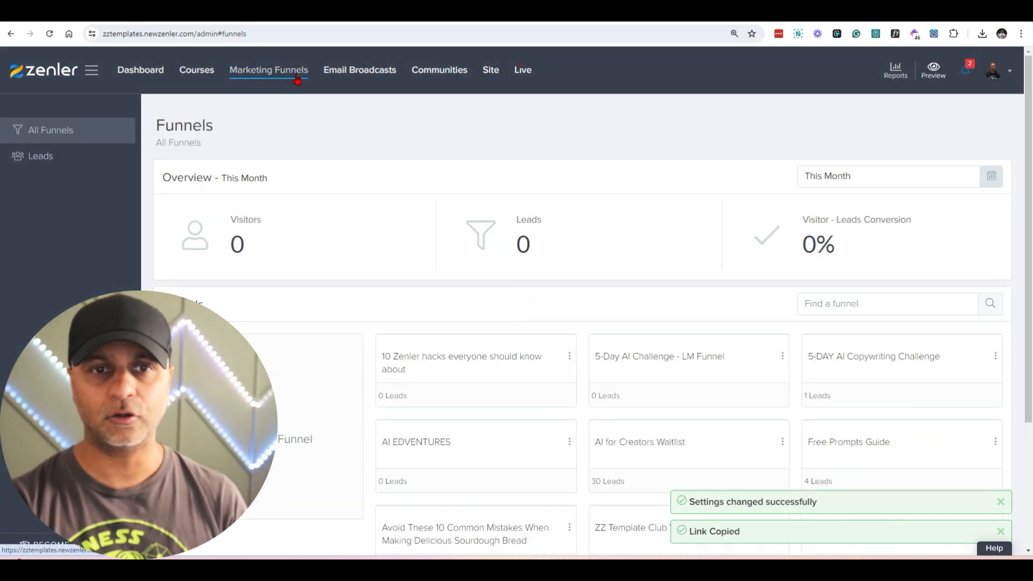
click(518, 385)
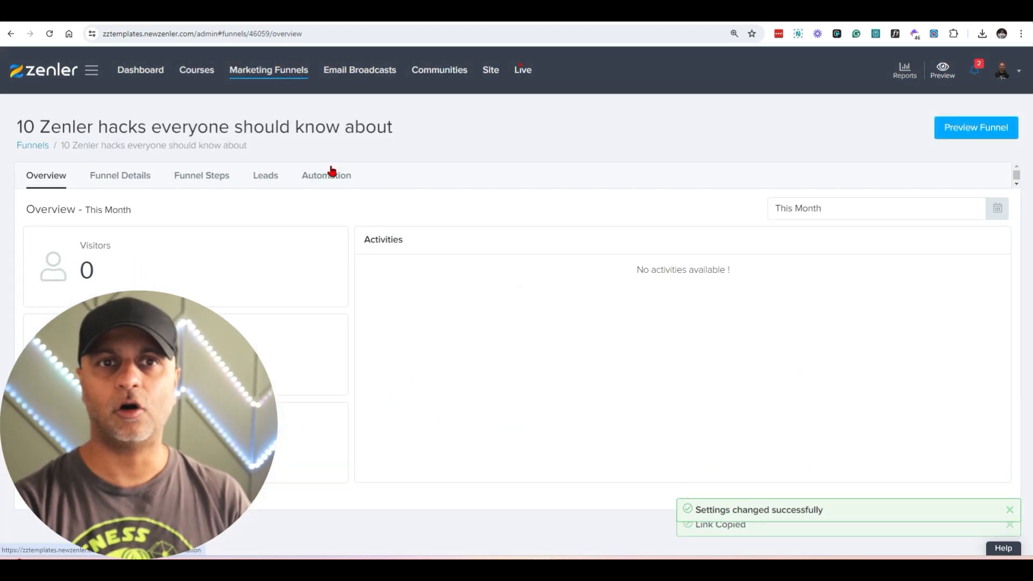
click(329, 175)
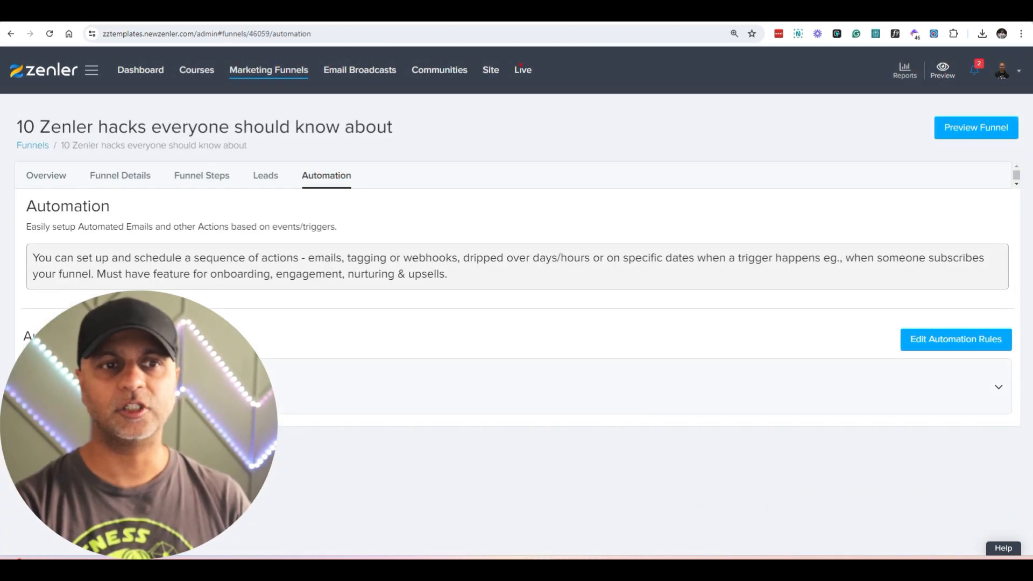
scroll(322, 371, down, 2)
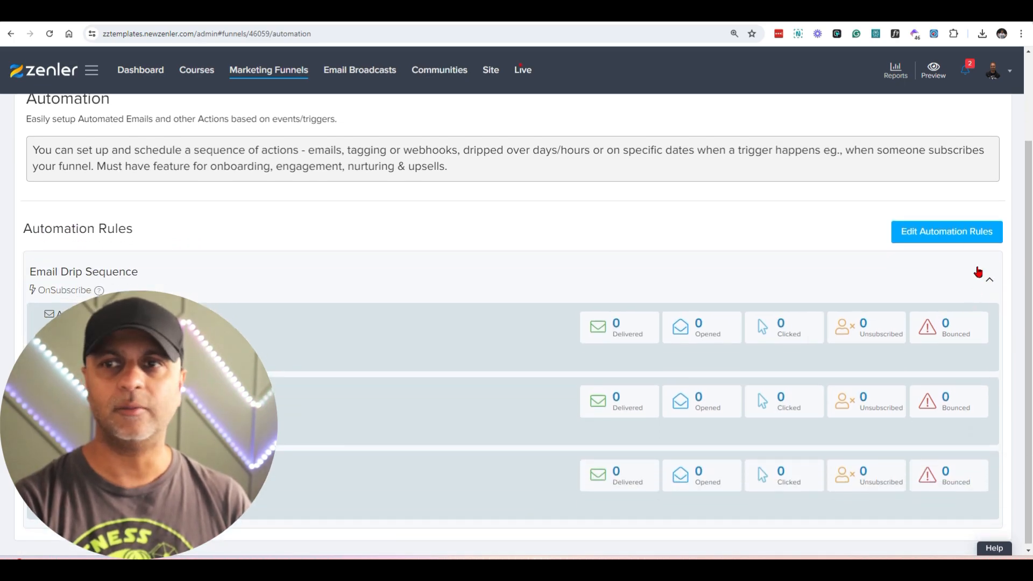
click(942, 232)
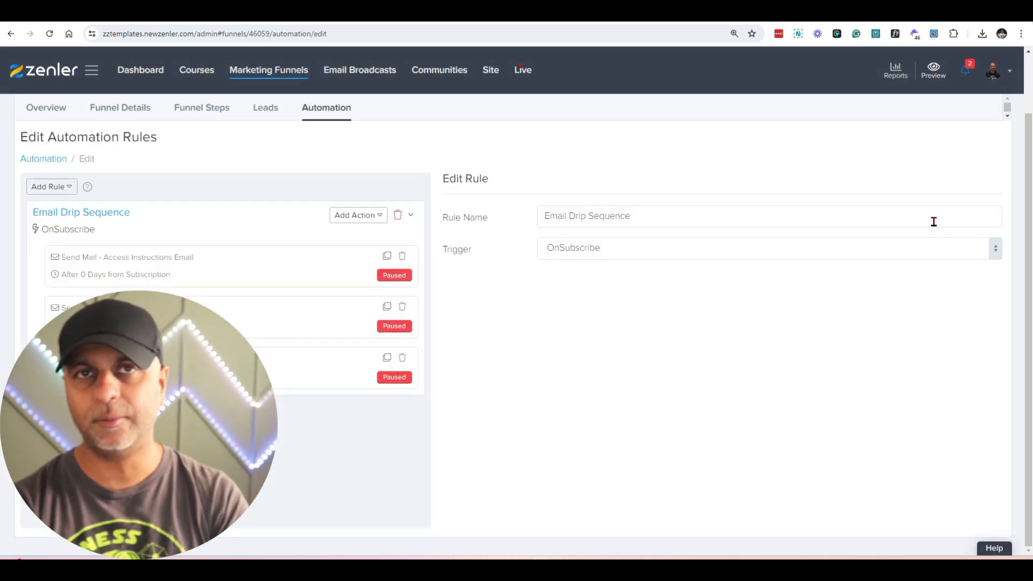
Step: Delete all existing Send Mail actions from the Email Drip Sequence rule
click(401, 260)
click(560, 371)
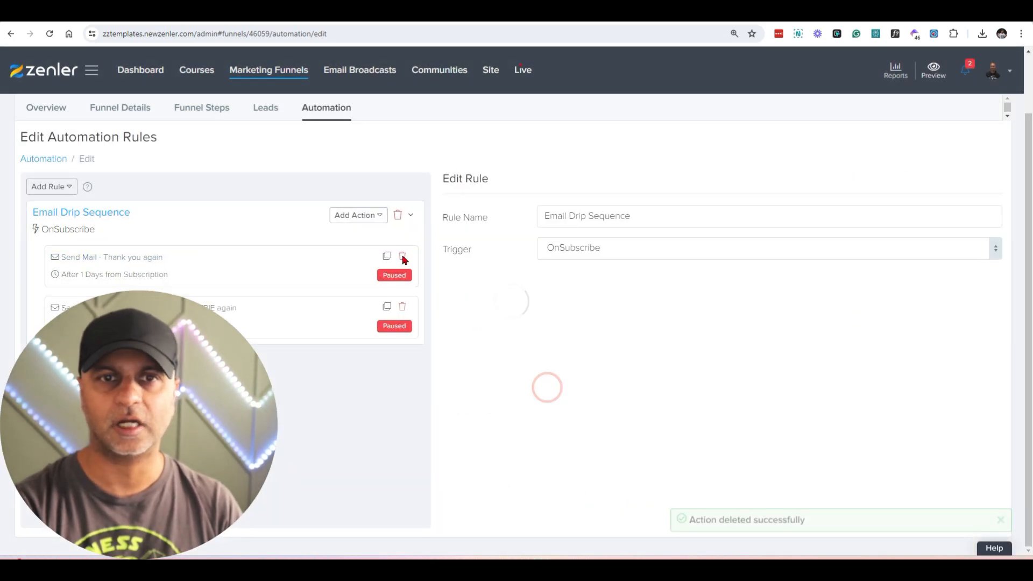
click(402, 260)
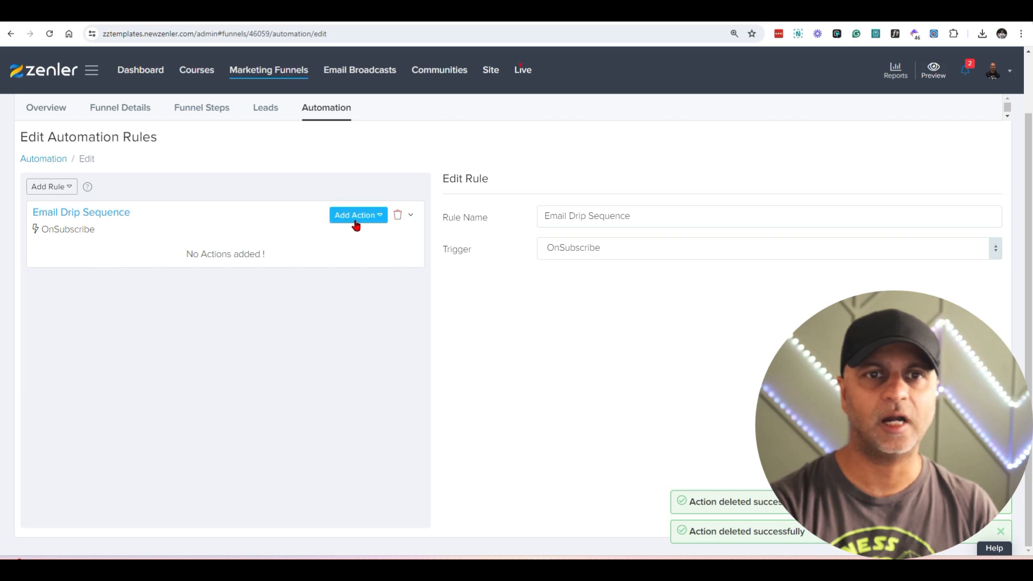
Step: Add a Send Mail action to the Email Drip Sequence rule and name it "Freebie delivery"
click(355, 219)
click(365, 239)
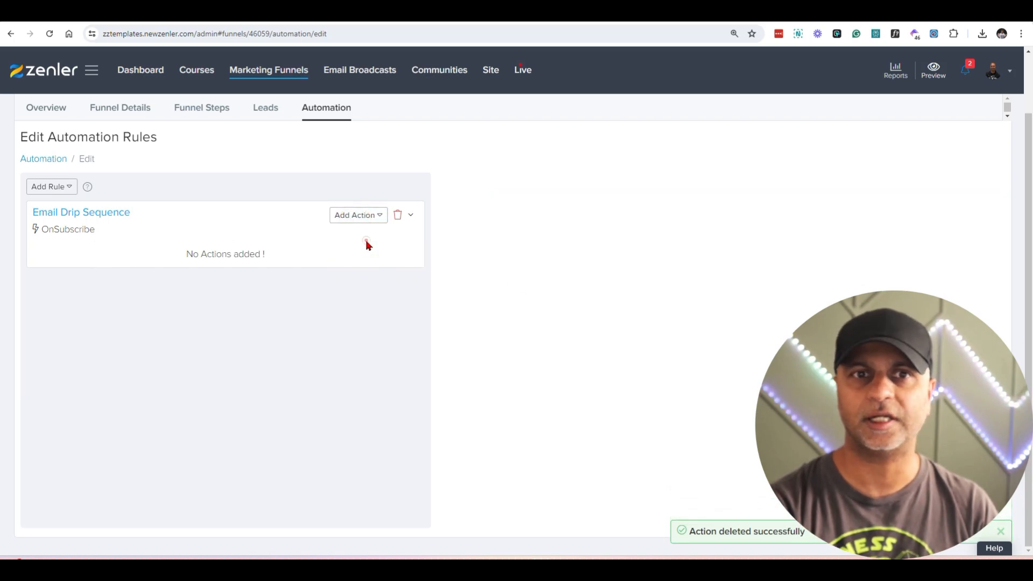
triple_click(651, 251)
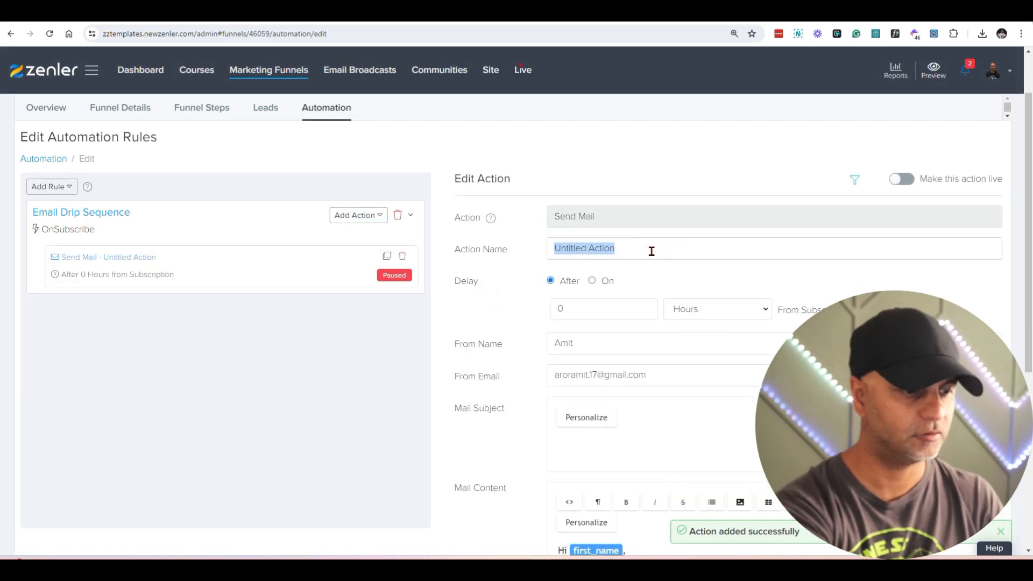
text(Freebie delivery)
Step: Check the mail action's delay from subscription and enter the sender's e-mail address as From Email
scroll(651, 251, down, 2)
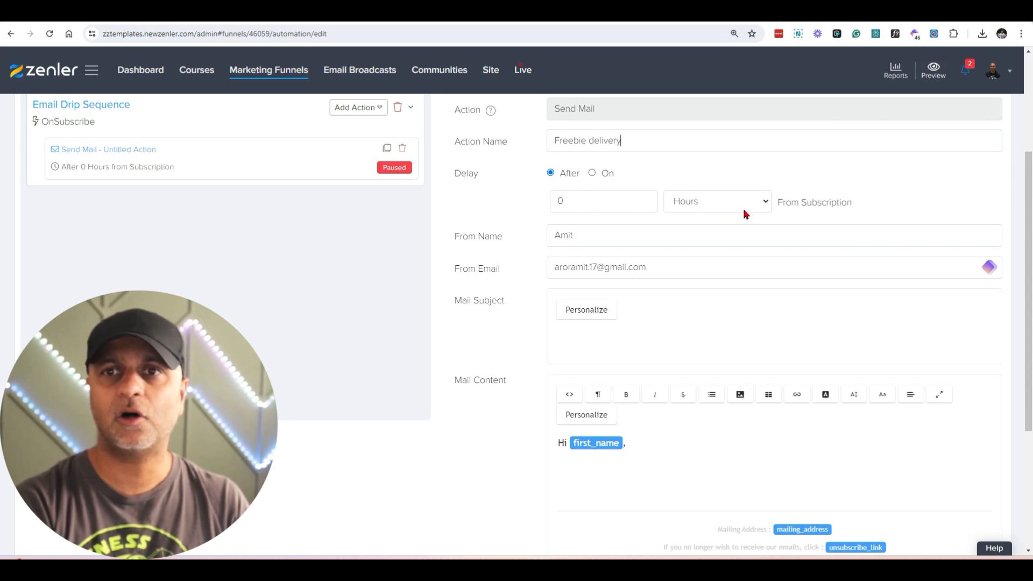
drag(777, 207, 896, 213)
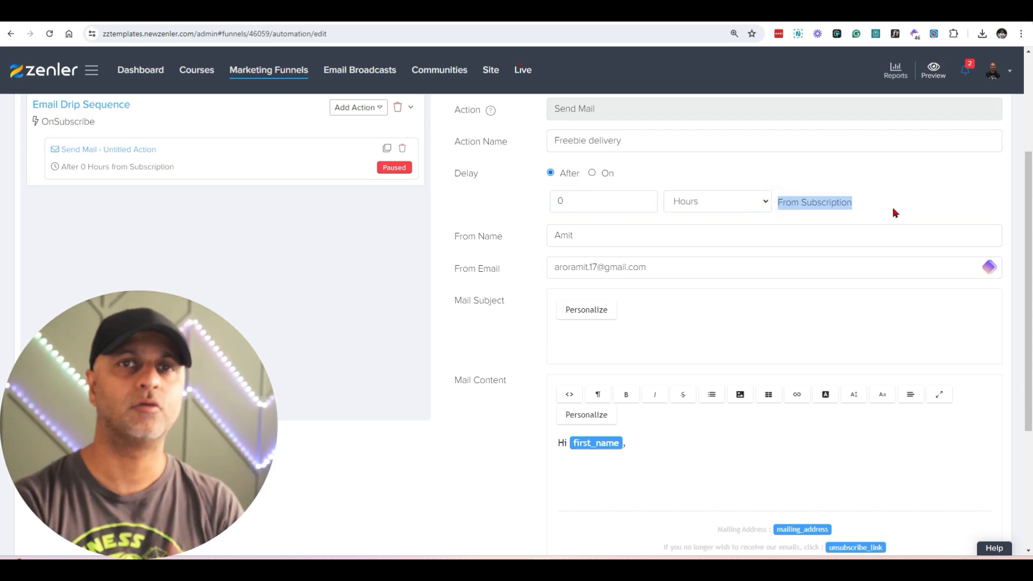
triple_click(597, 267)
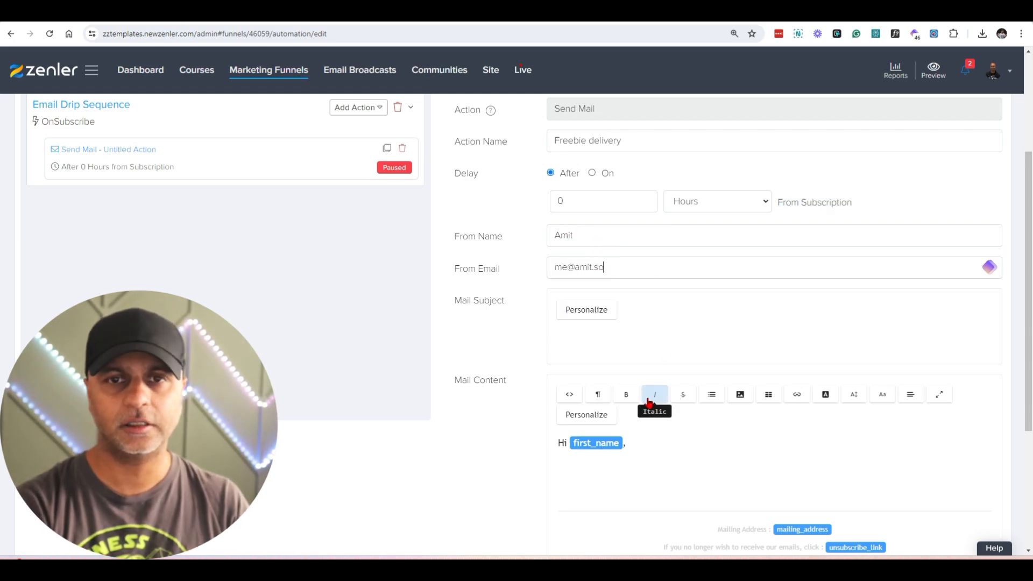
Step: Write the mail subject "first_name, here's your freebie" with the personalization field and the content line "Here's the PDF that you requested."
click(581, 339)
click(599, 321)
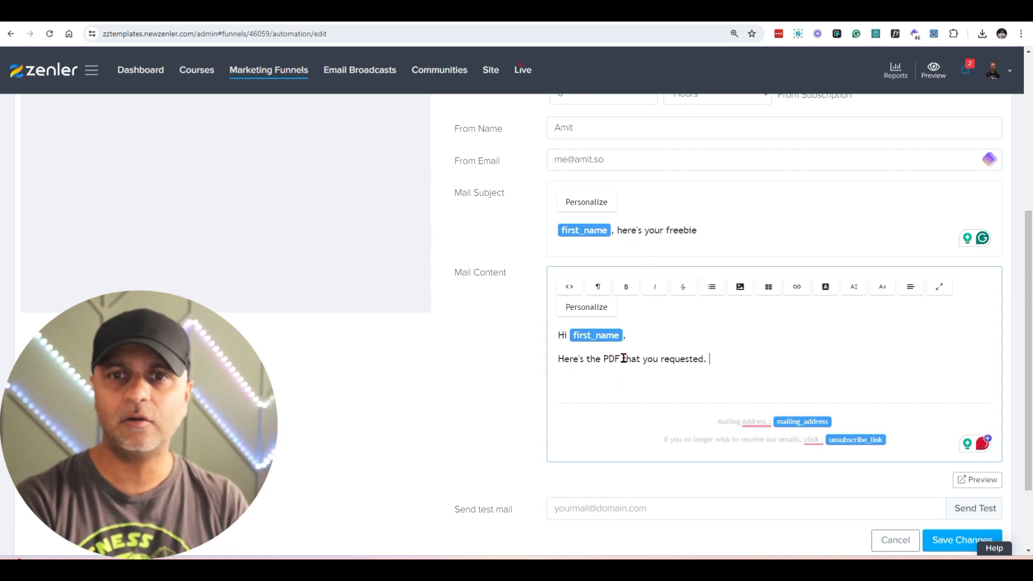
Step: Link the text "Here's the PDF" in the mail content to the copied URL of the yoga.pdf file
drag(621, 359, 558, 359)
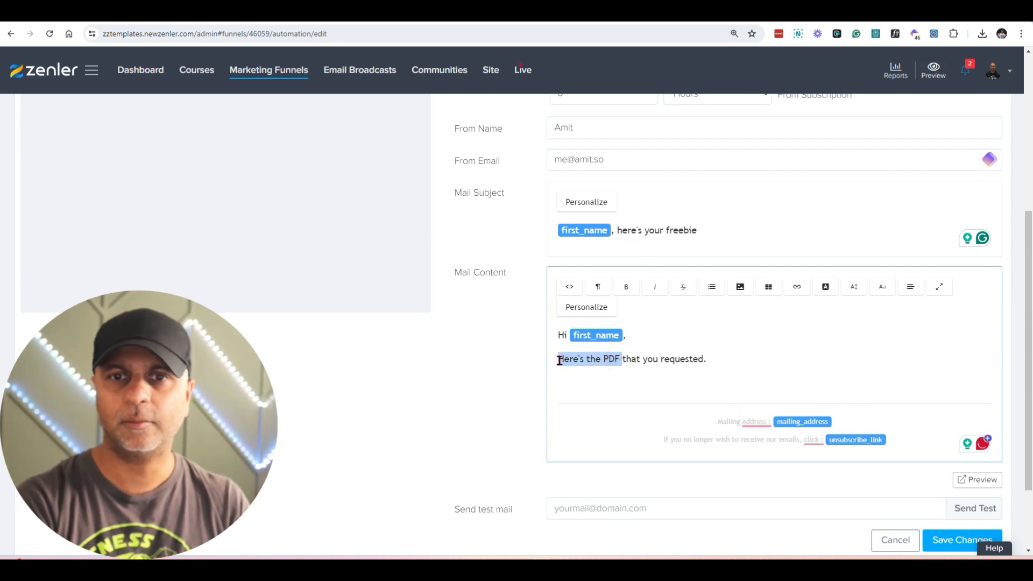
click(797, 287)
click(810, 318)
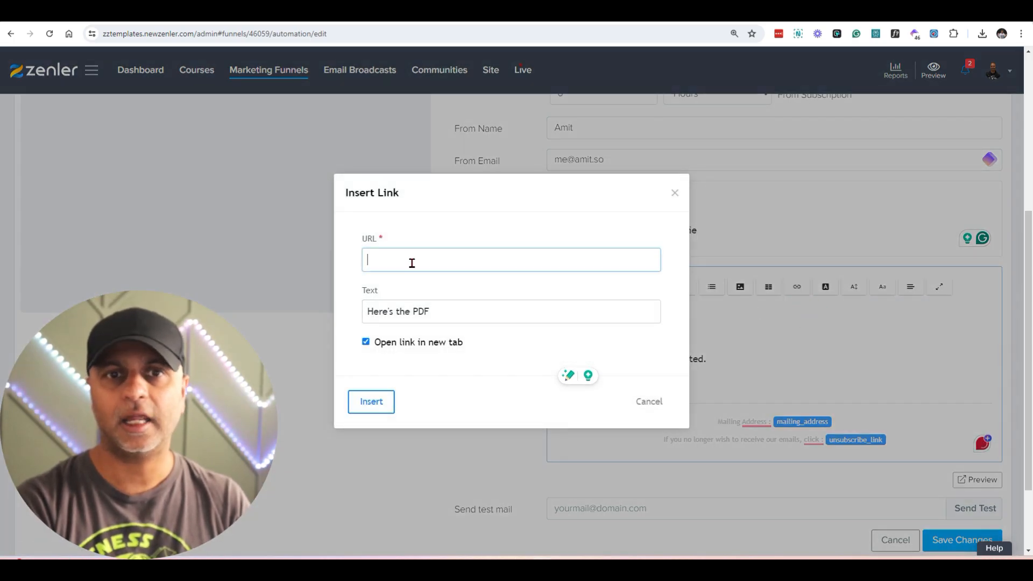
key(ctrl+v)
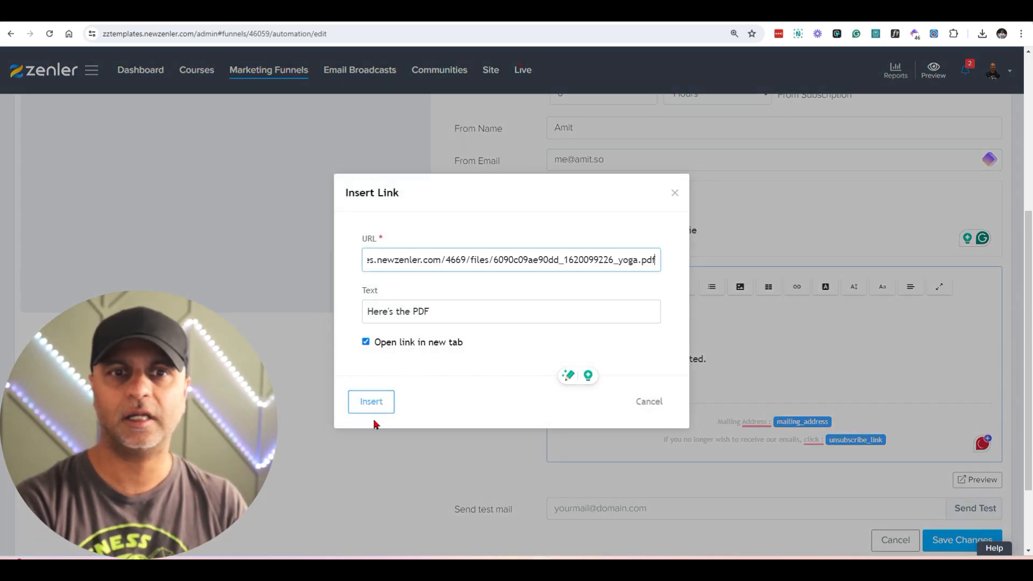
click(375, 402)
click(792, 368)
Step: Save the Freebie delivery mail action and make it live
scroll(794, 370, down, 2)
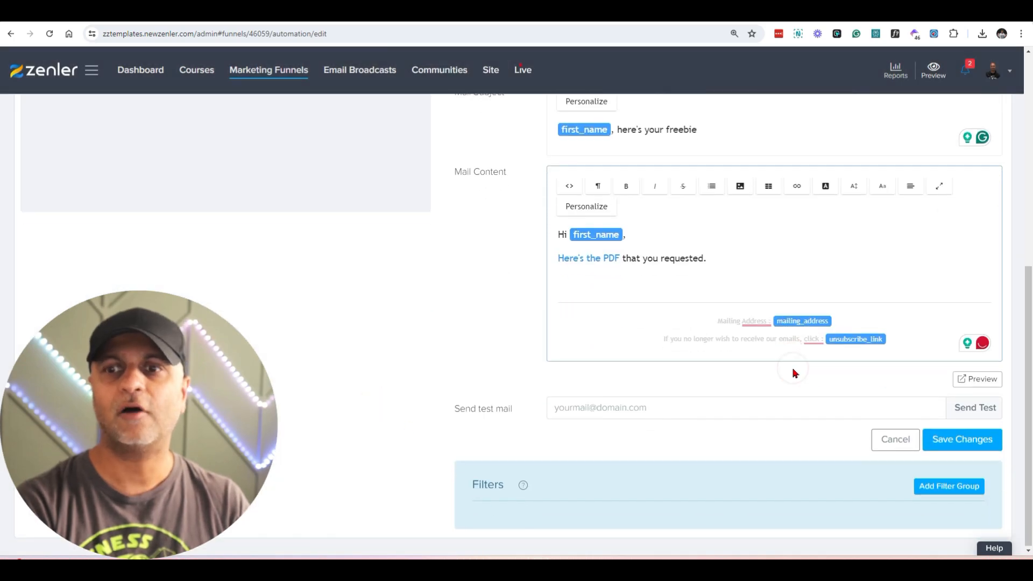
click(973, 450)
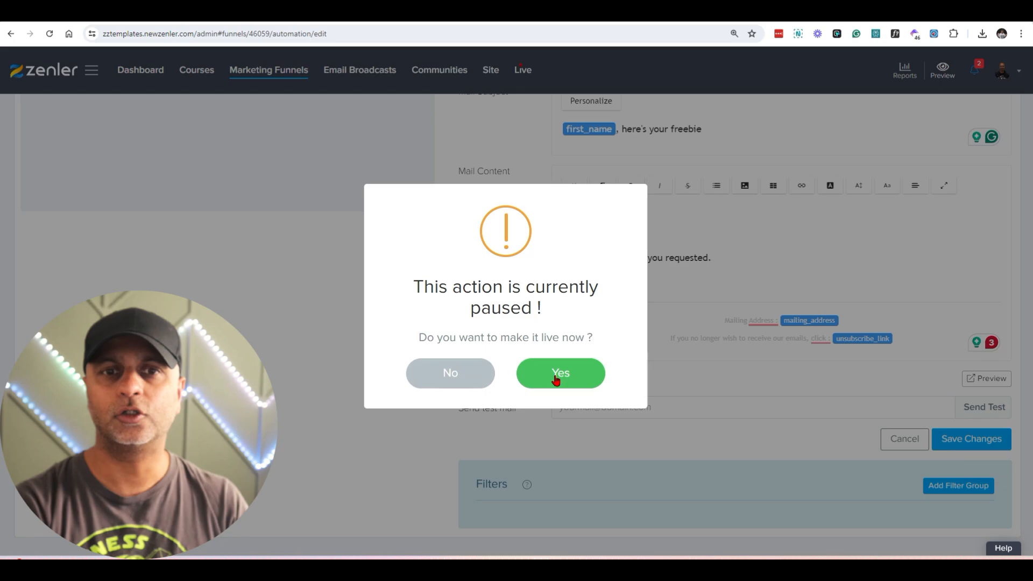
click(574, 378)
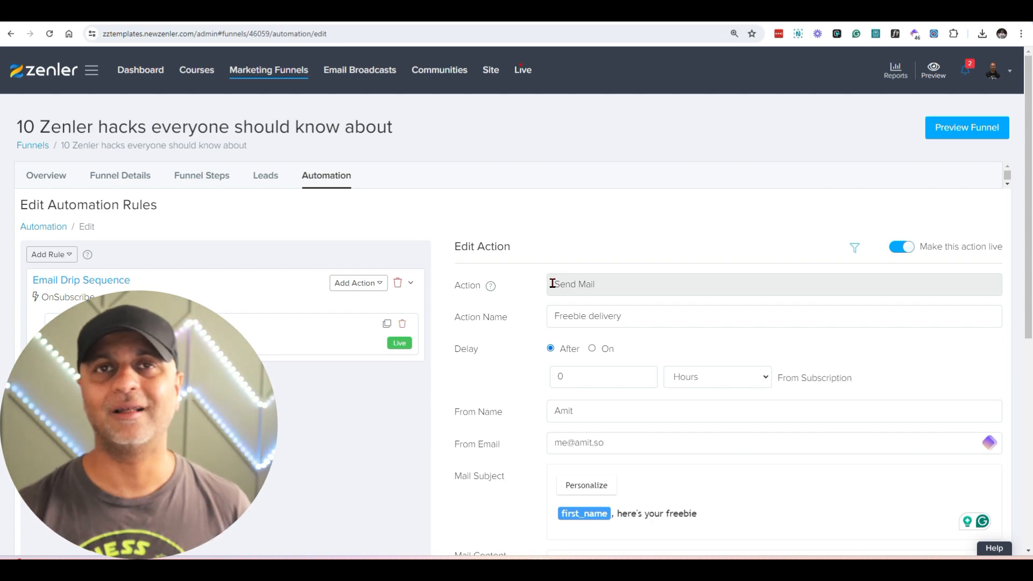
Step: Copy the 10 Zenler Hacks step's URL from the funnel steps and check its opt-in form in a guest browser window
click(120, 180)
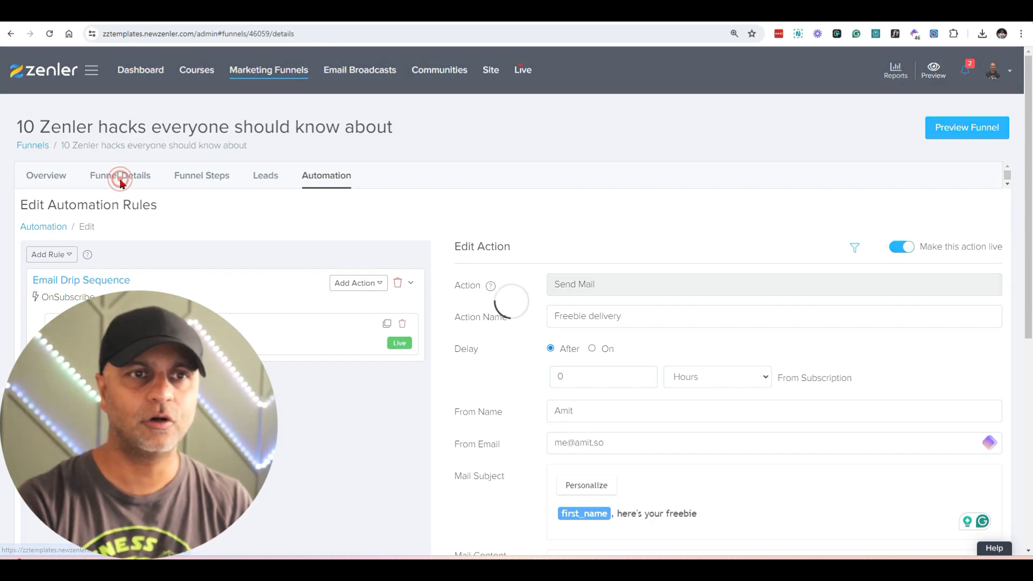
click(200, 177)
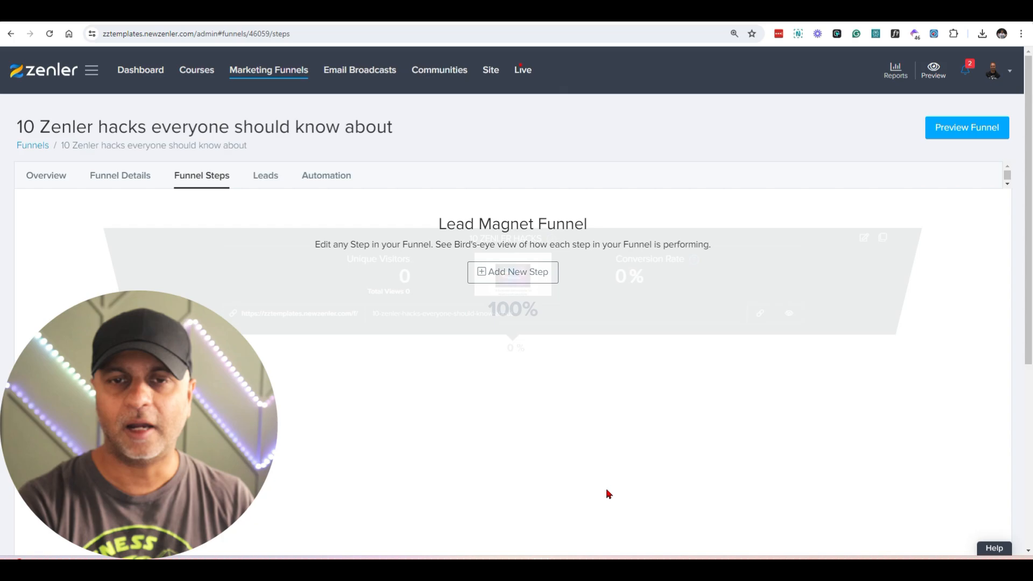
click(760, 410)
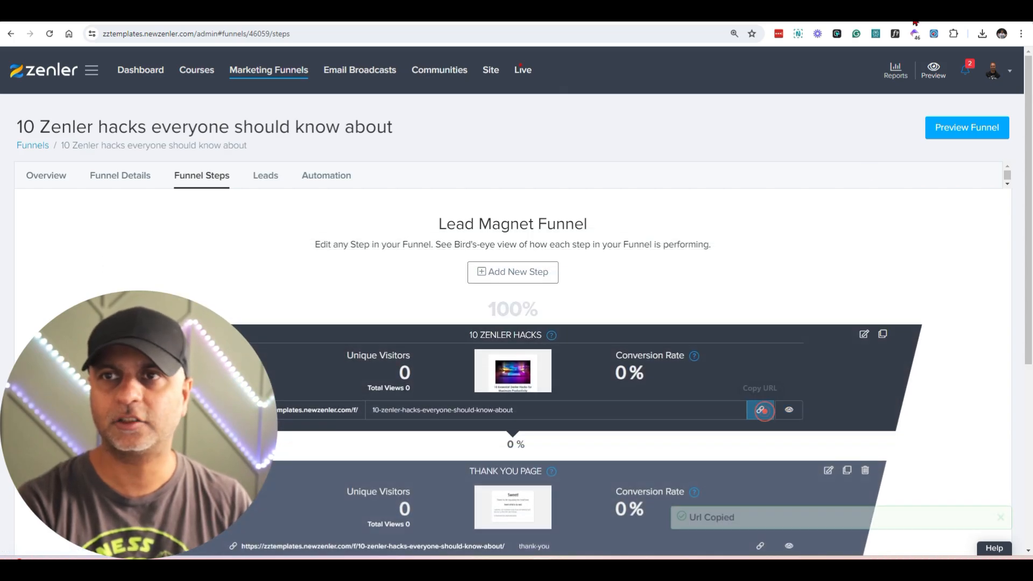
click(1002, 34)
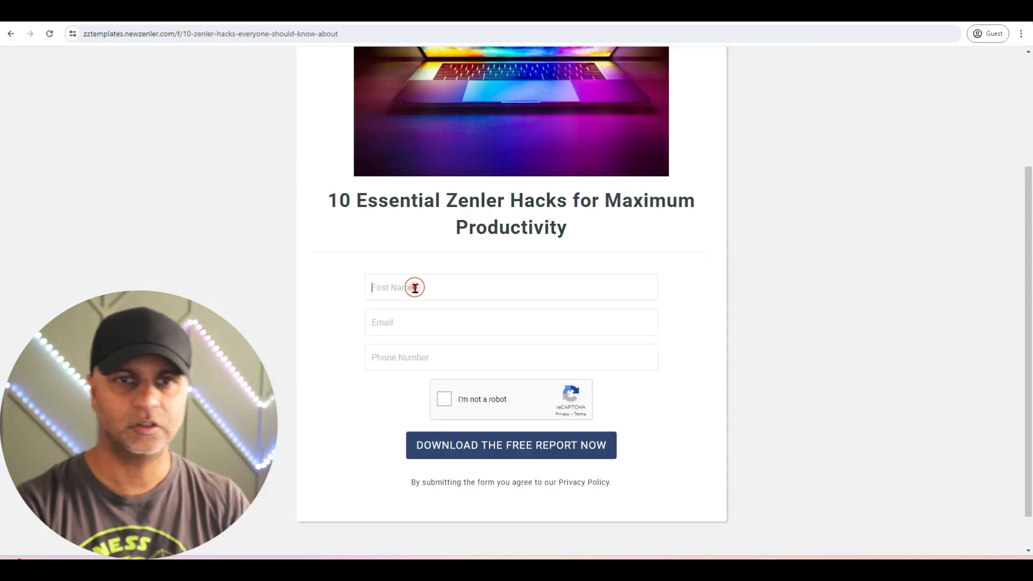
click(415, 288)
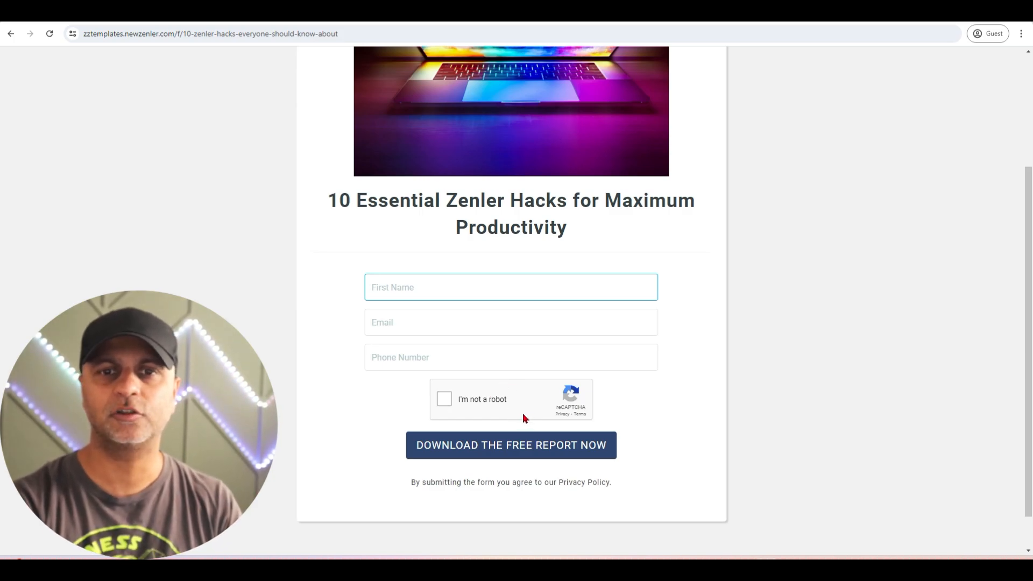
click(971, 10)
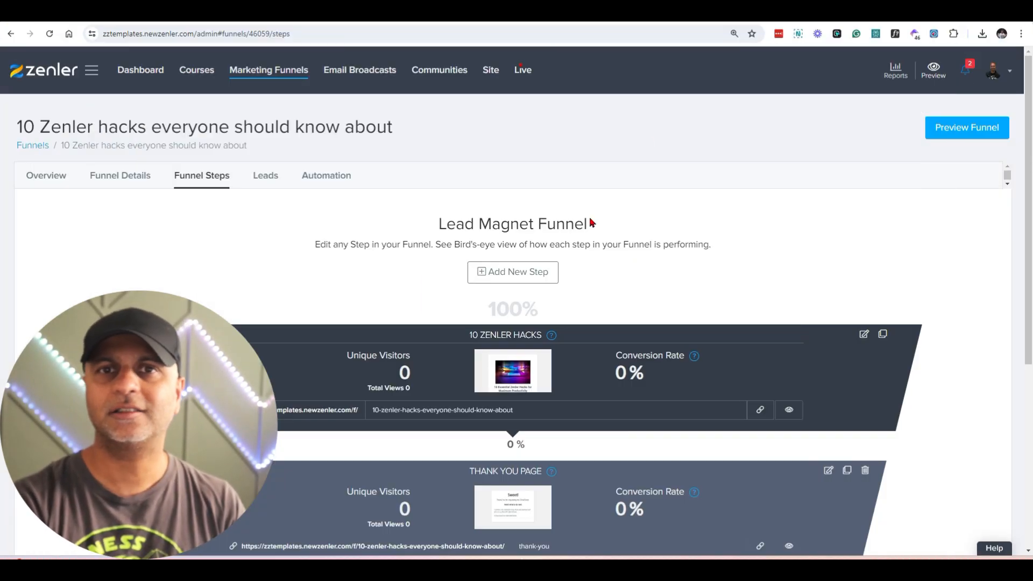
Step: Turn off reCAPTCHA in the page settings of the 10 Zenler Hacks step and save the page
click(866, 335)
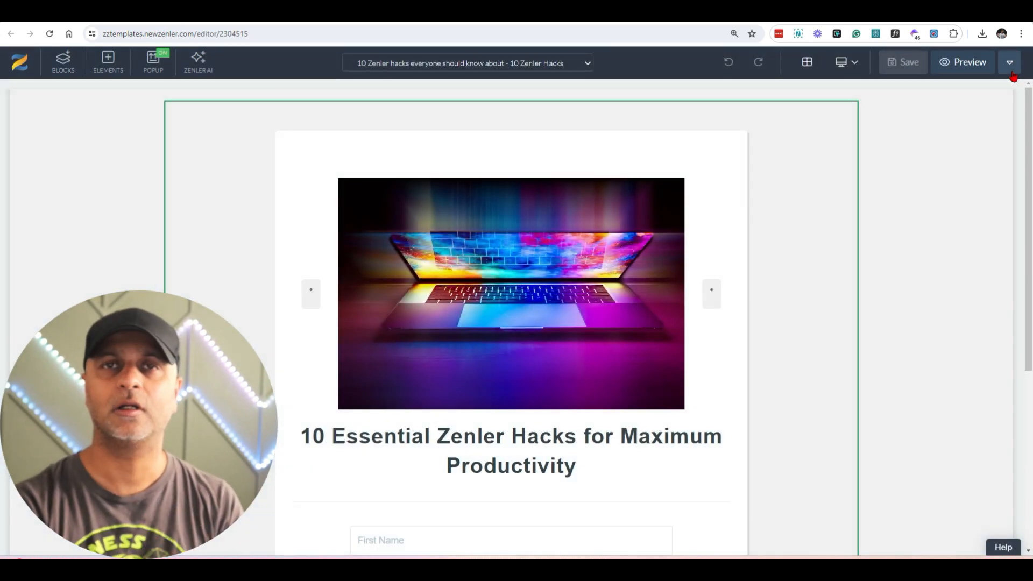
click(1011, 65)
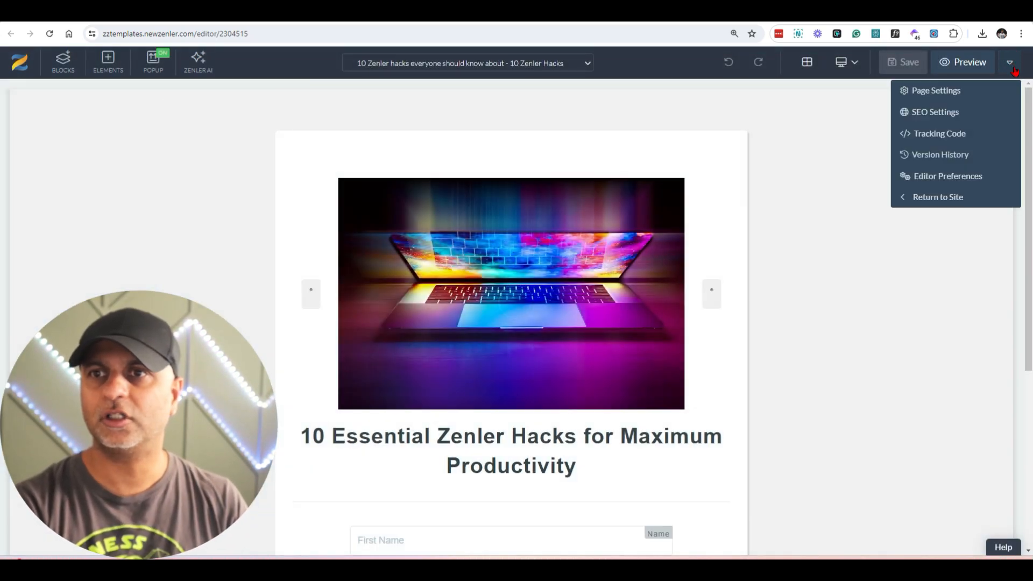
click(951, 93)
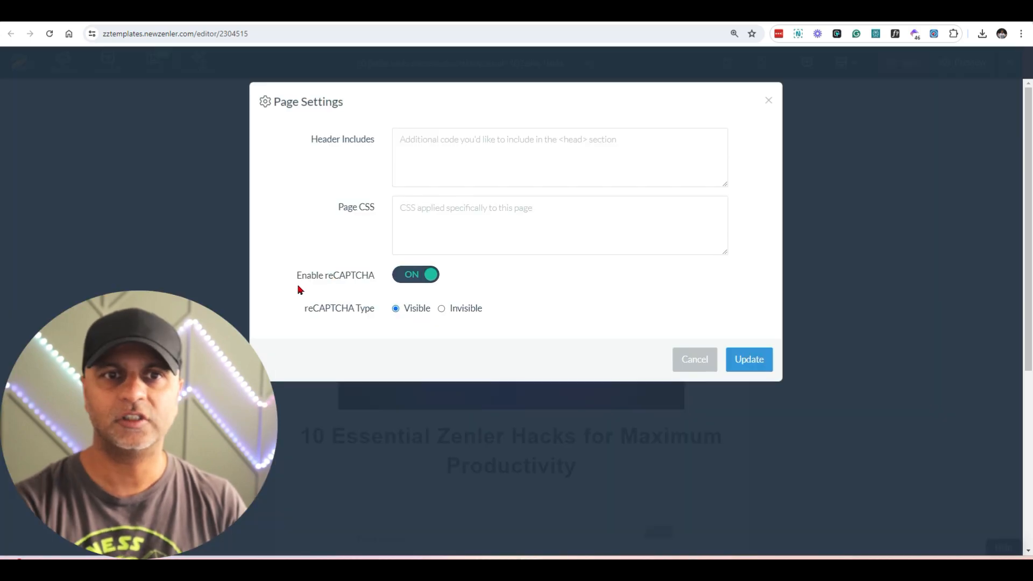
click(428, 284)
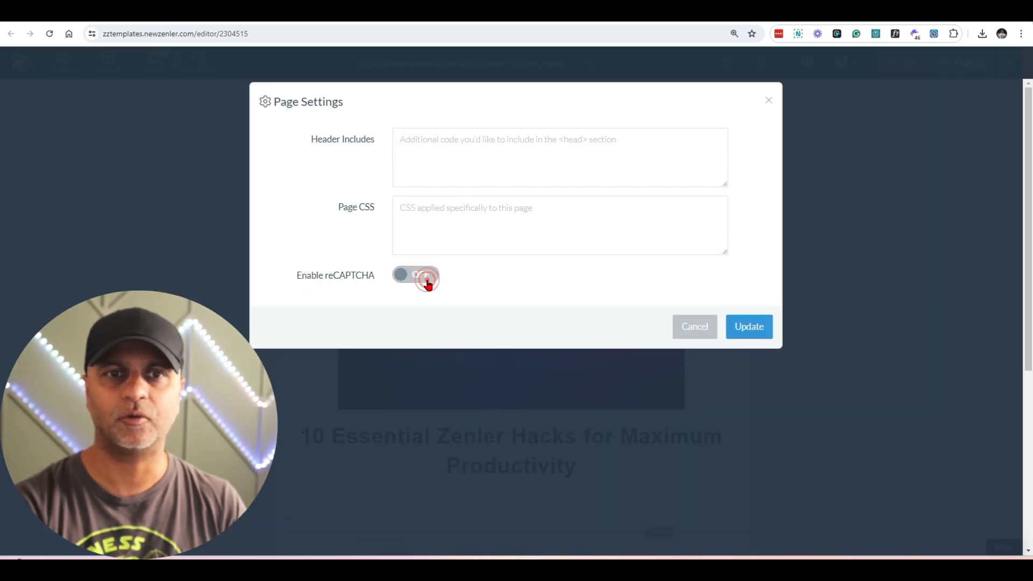
click(759, 327)
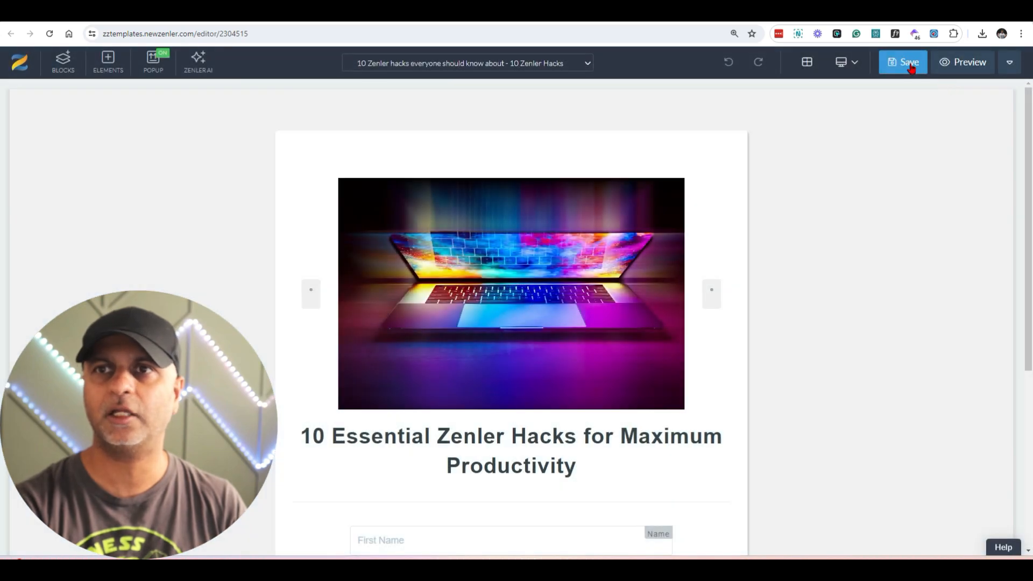
click(907, 61)
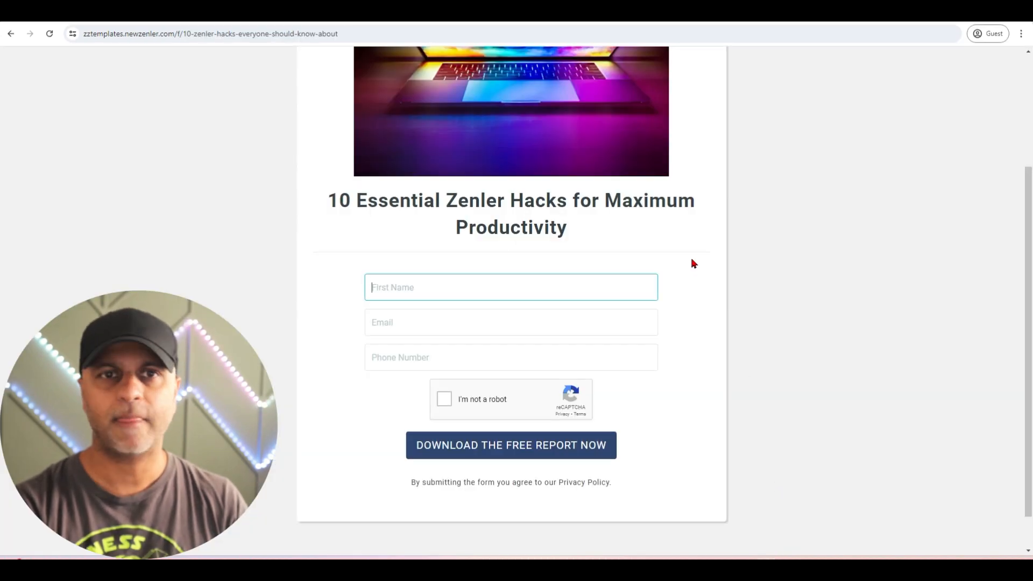
Step: Reload the opt-in page in the guest window and submit the form with a test first name, email address and phone number
key(F5)
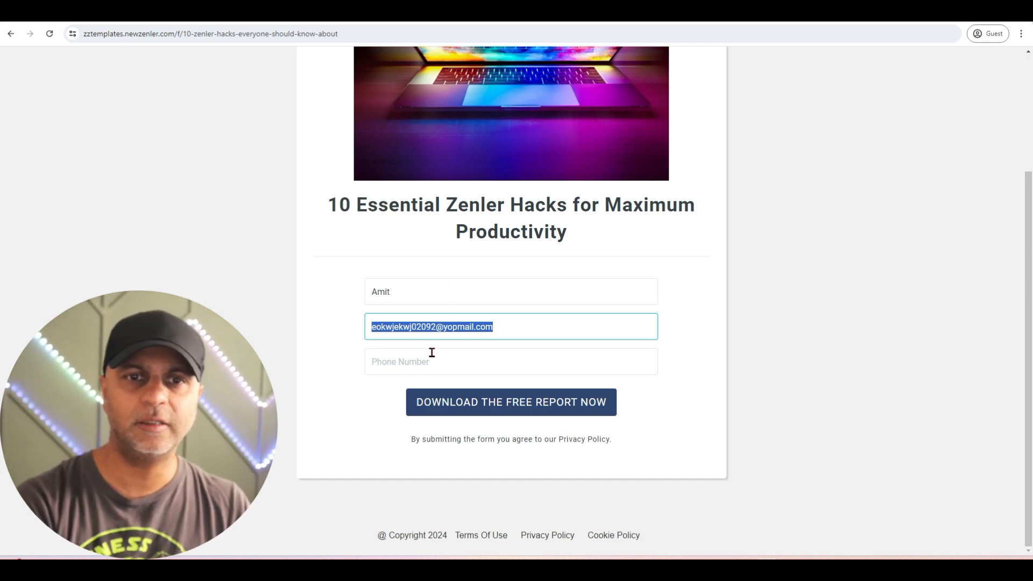
click(426, 362)
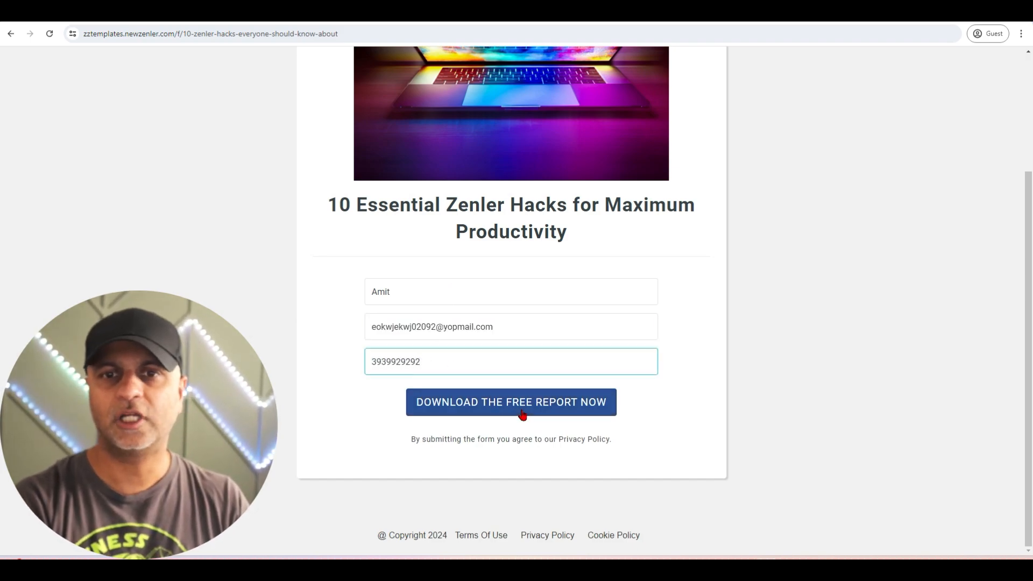
click(542, 413)
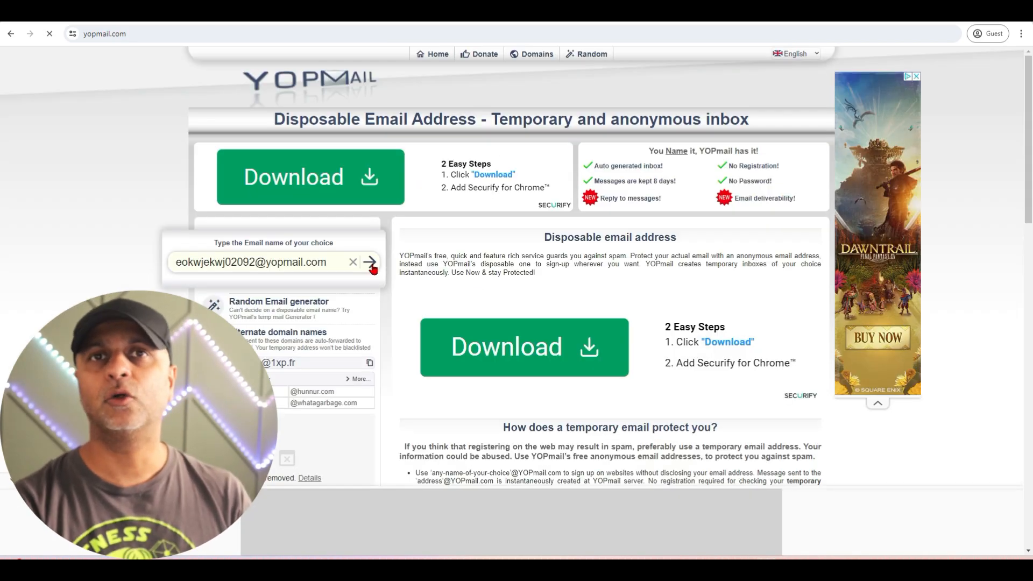
Step: Switch to the test YOPmail inbox, open the freebie email and follow its PDF link
click(370, 263)
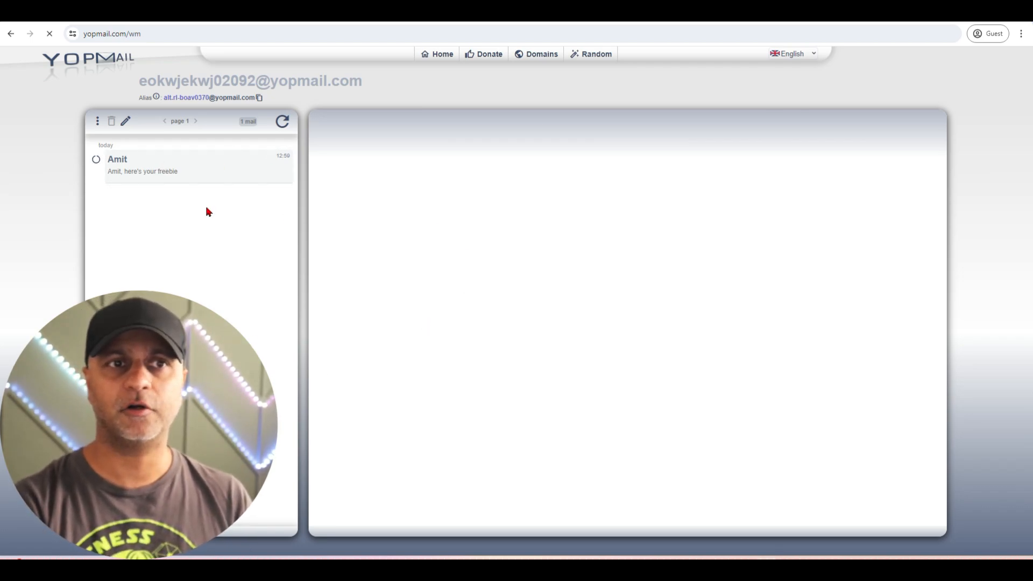
click(164, 171)
click(347, 216)
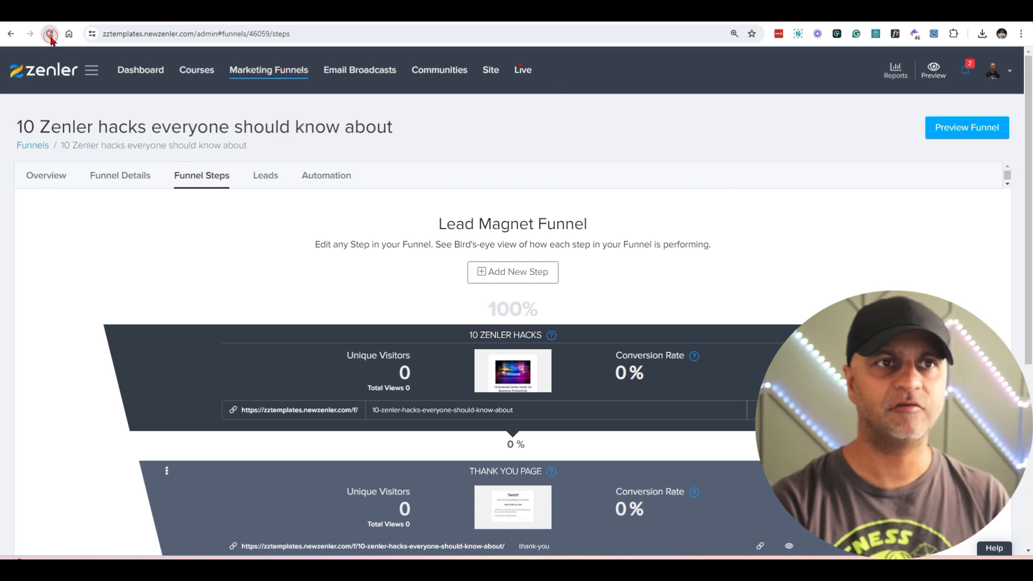
Step: Refresh the funnel step statistics in Zenler, then check the new subscriber's details and tag in the funnel's leads
click(49, 34)
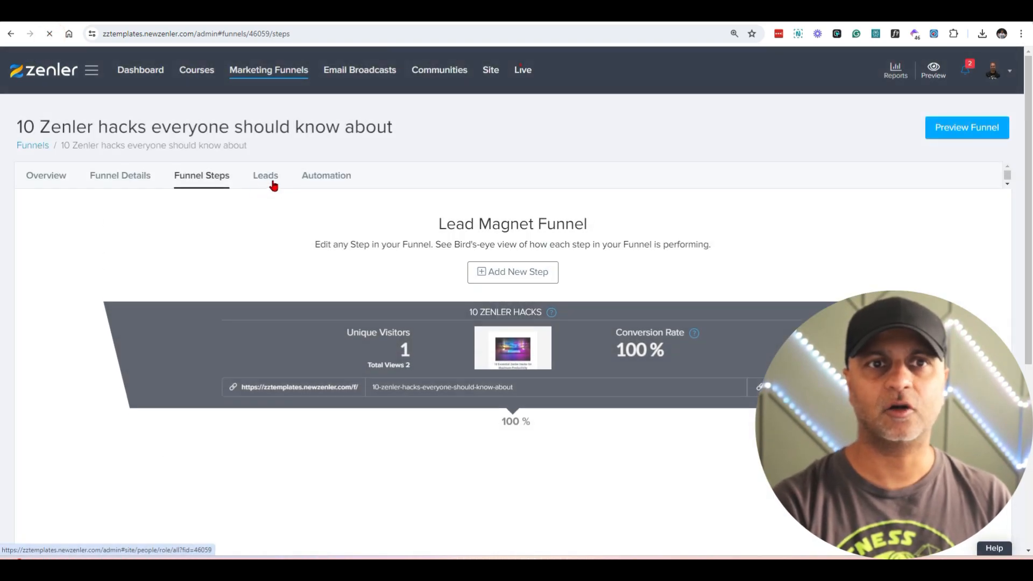
click(272, 183)
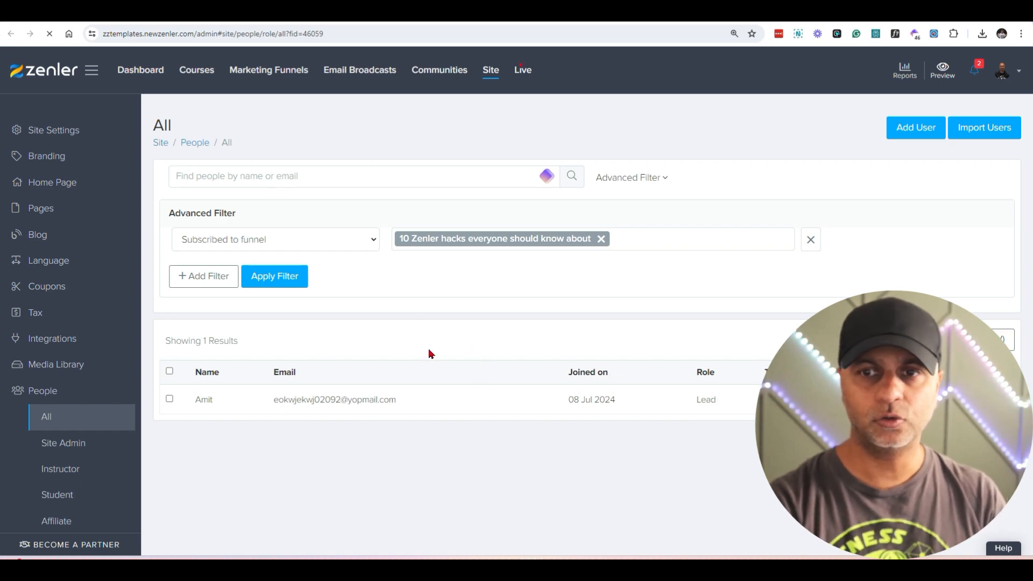
drag(197, 402, 471, 409)
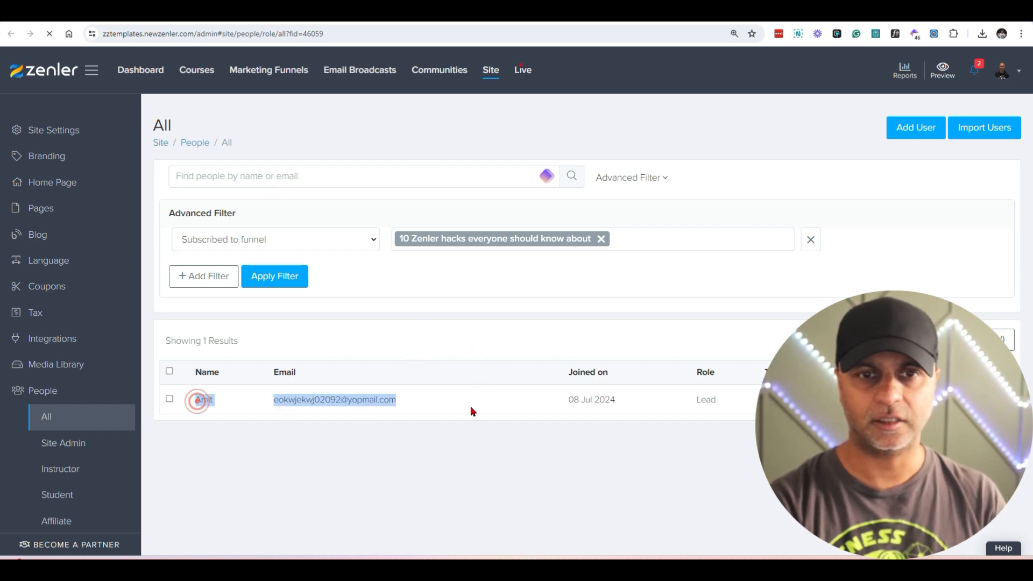
drag(798, 402, 753, 399)
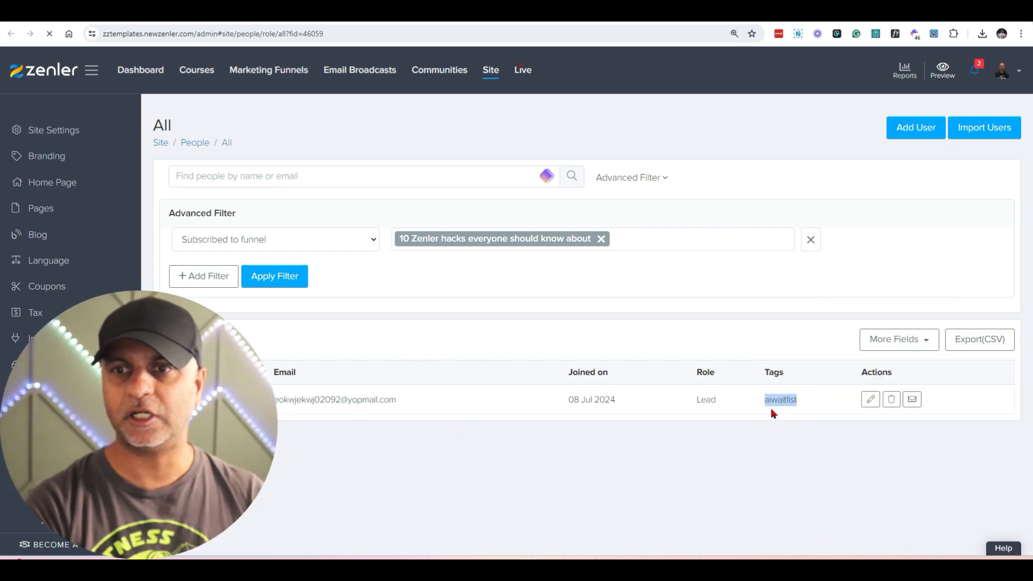
Step: Open the new lead's record and review the subscribed funnels, role, tags and phone field in the profile
click(877, 407)
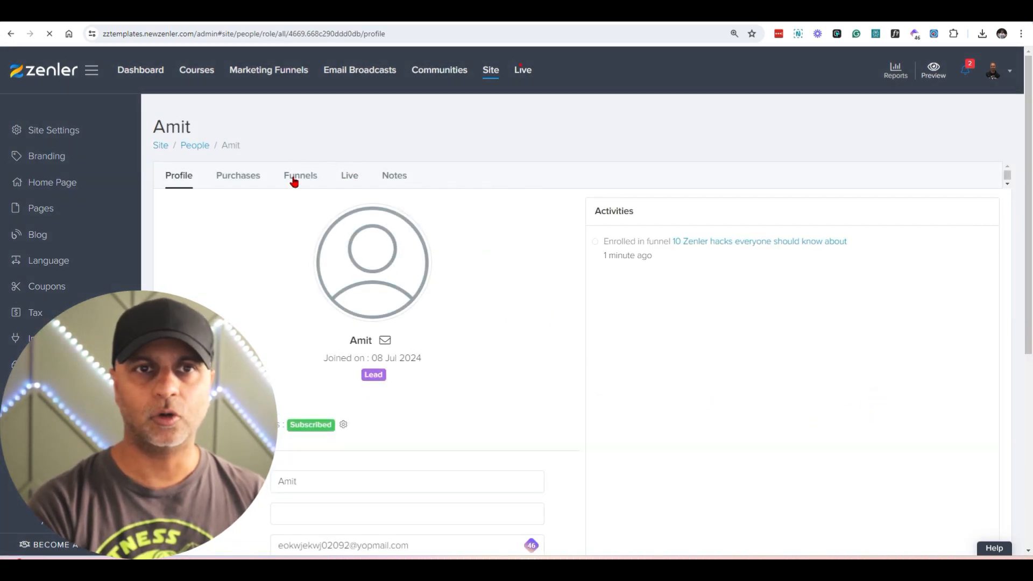
click(293, 182)
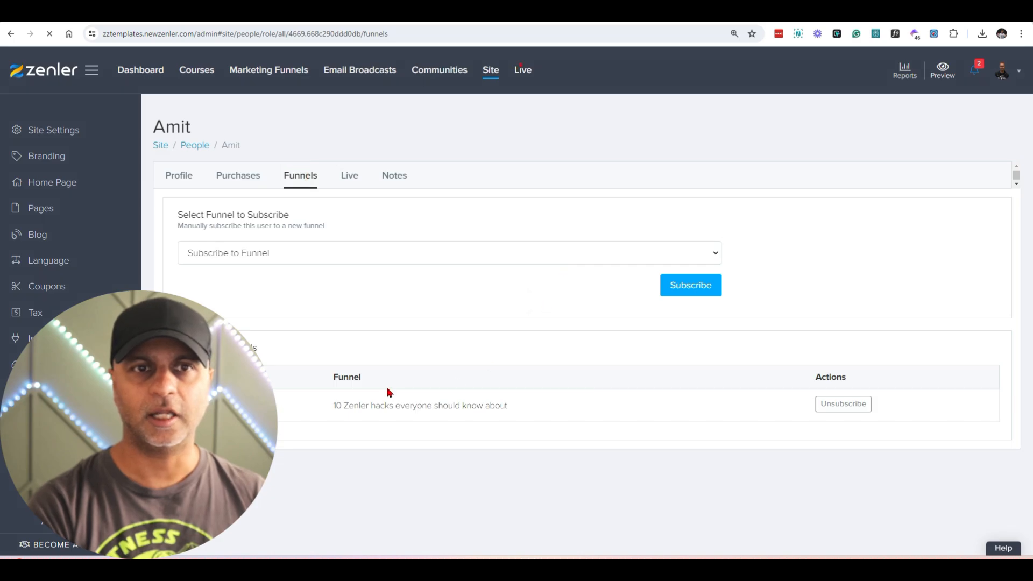
drag(337, 409, 533, 421)
click(176, 177)
scroll(496, 377, down, 5)
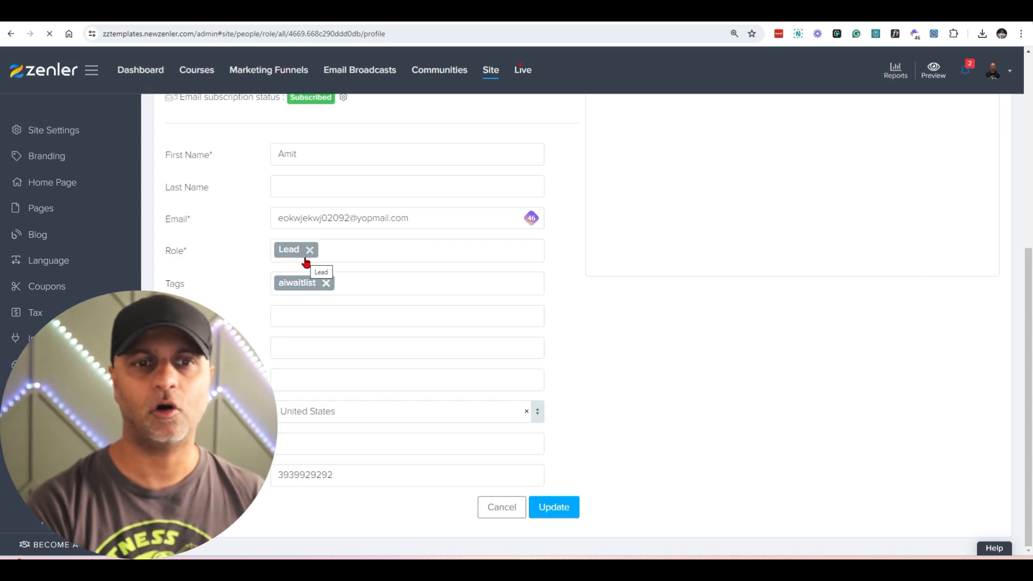
Step: Check the email lists for the new lead, viewing the members of Lead Magnets and Test list
click(360, 70)
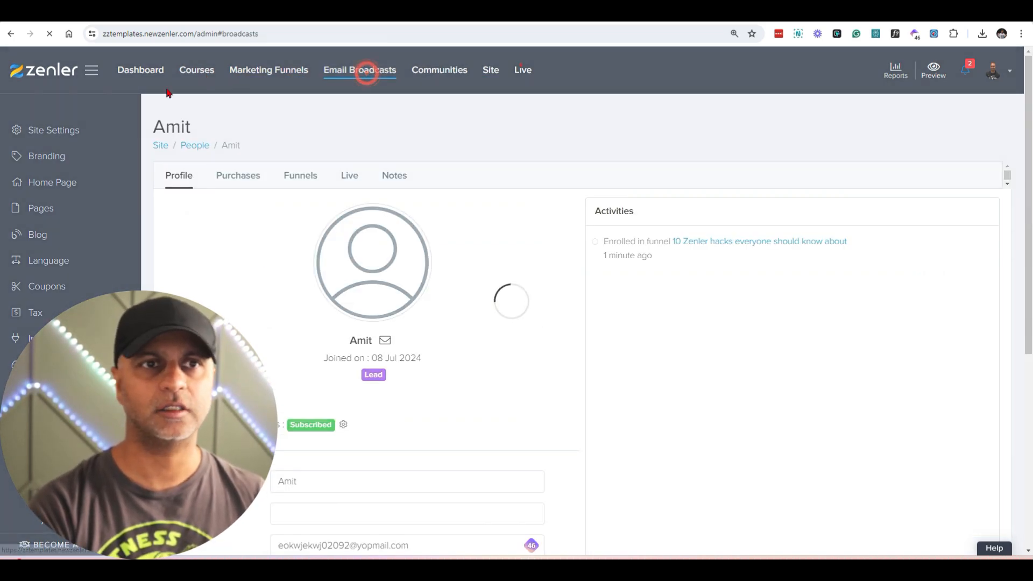
click(43, 156)
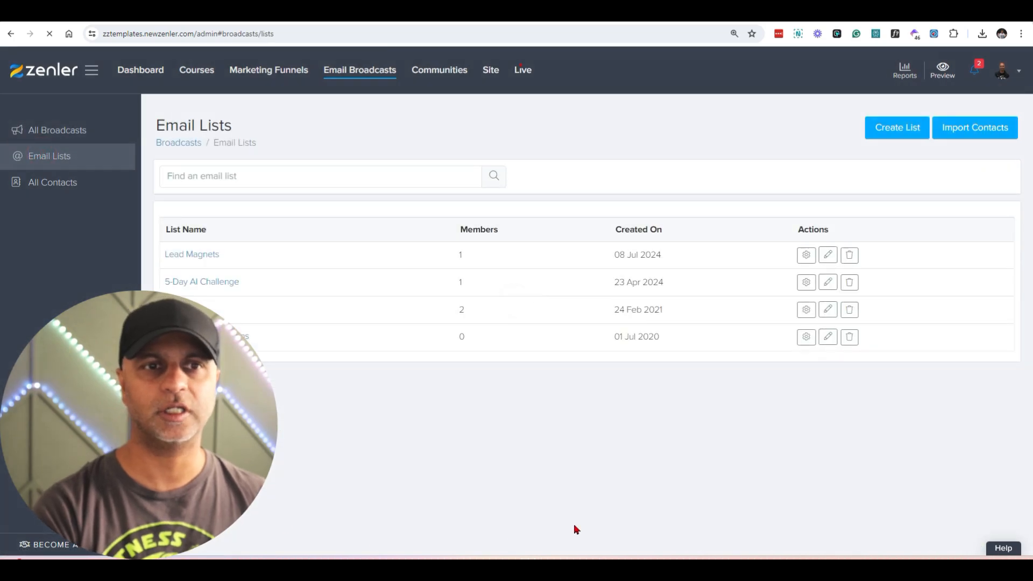
click(205, 254)
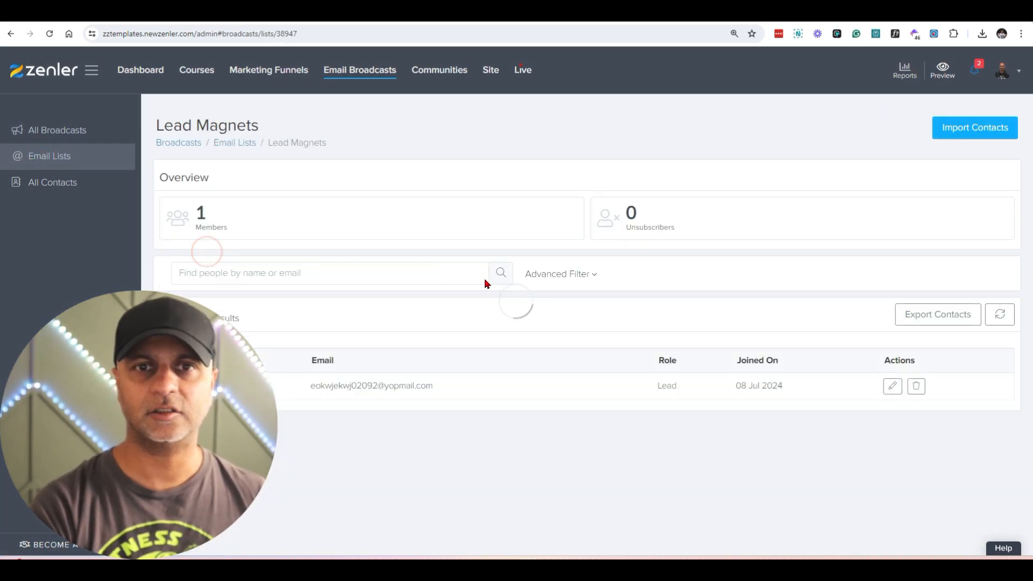
drag(311, 386, 447, 390)
click(86, 166)
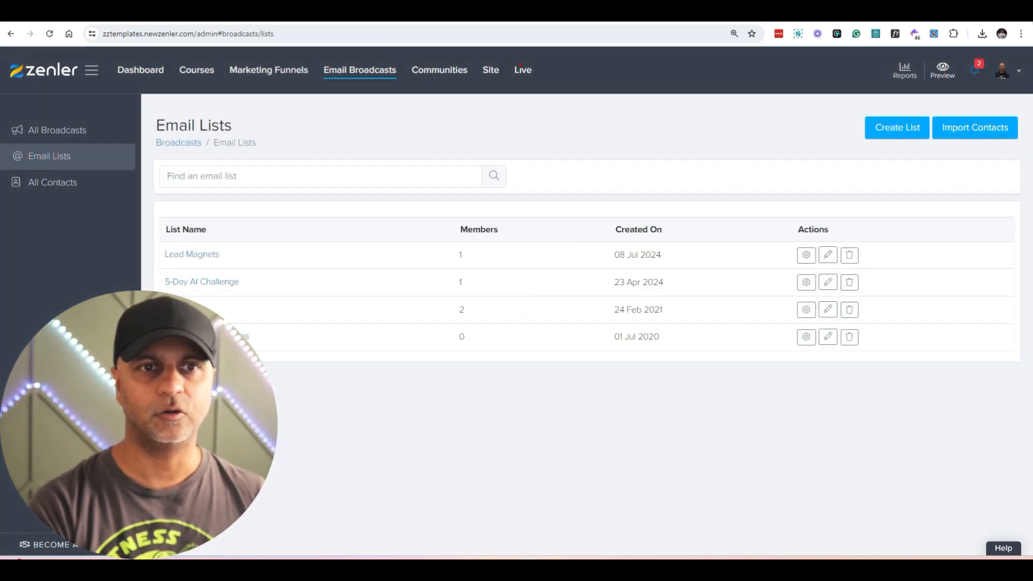
click(180, 309)
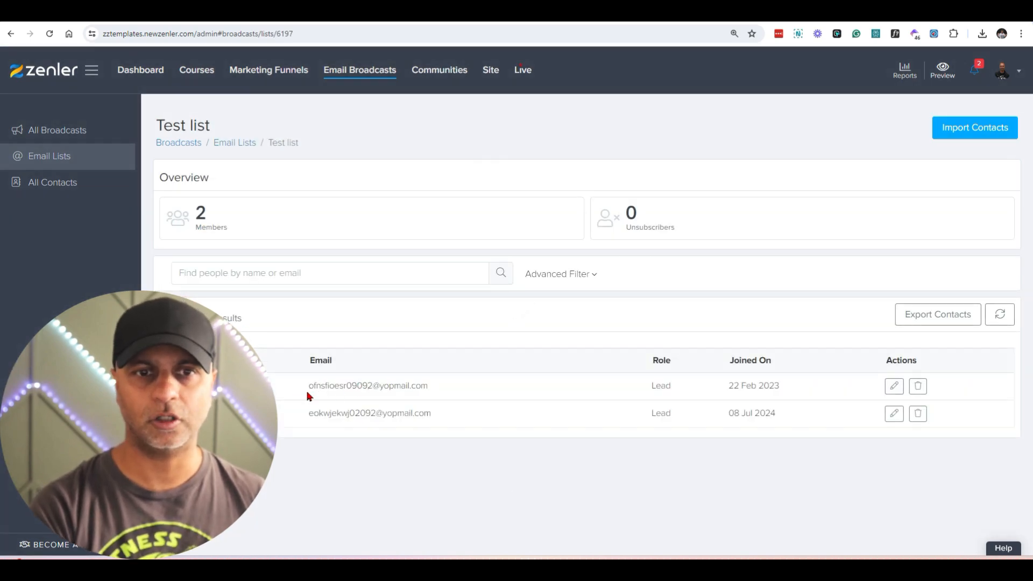